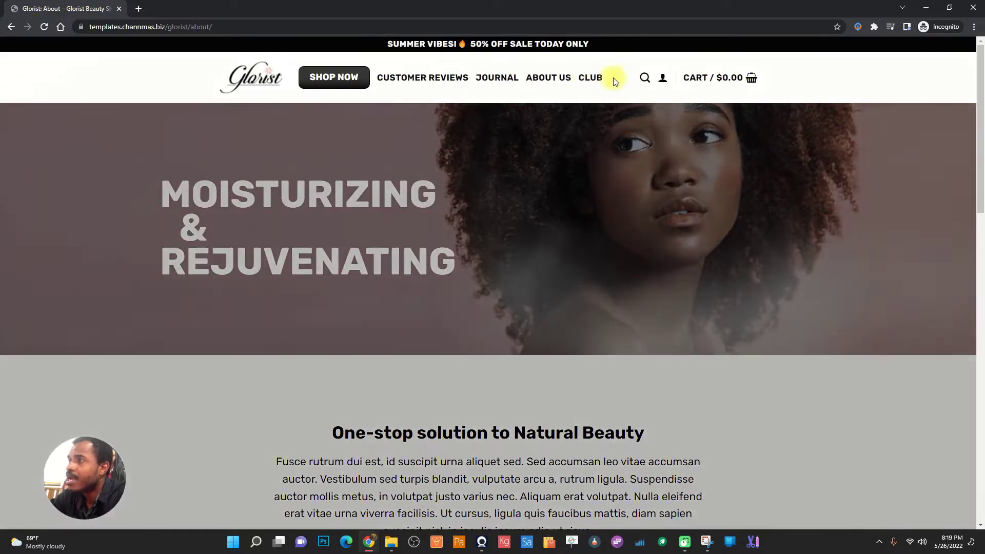
Open the store's Club page and examine its signup rewards and How It Works sections
click(590, 78)
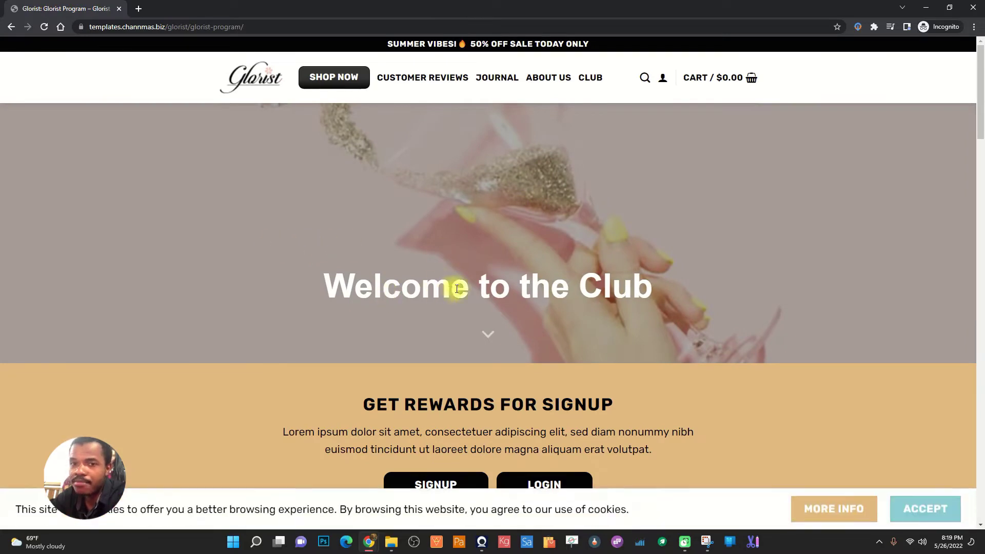
scroll(507, 272, down, 1)
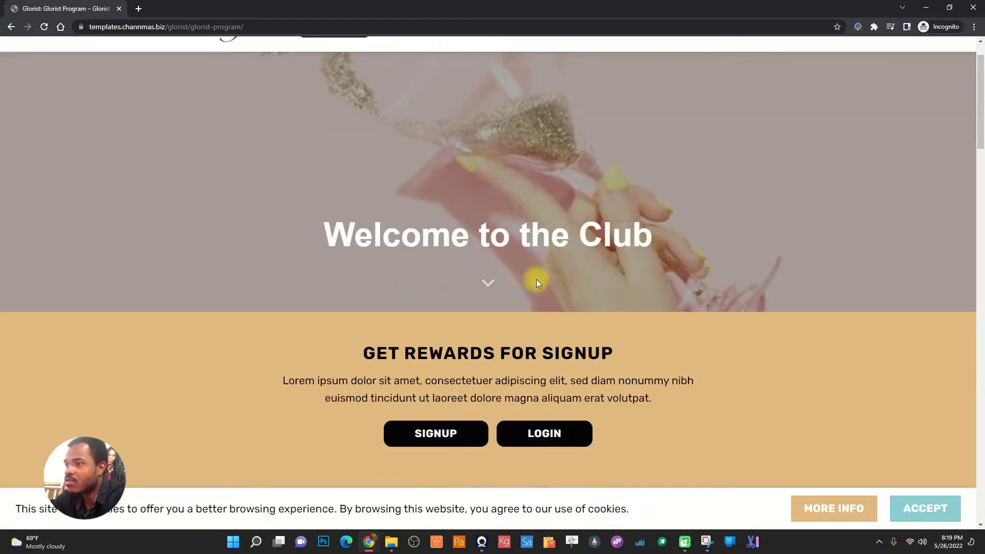
scroll(536, 279, down, 4)
drag(403, 149, 587, 149)
scroll(440, 179, down, 3)
scroll(447, 185, down, 2)
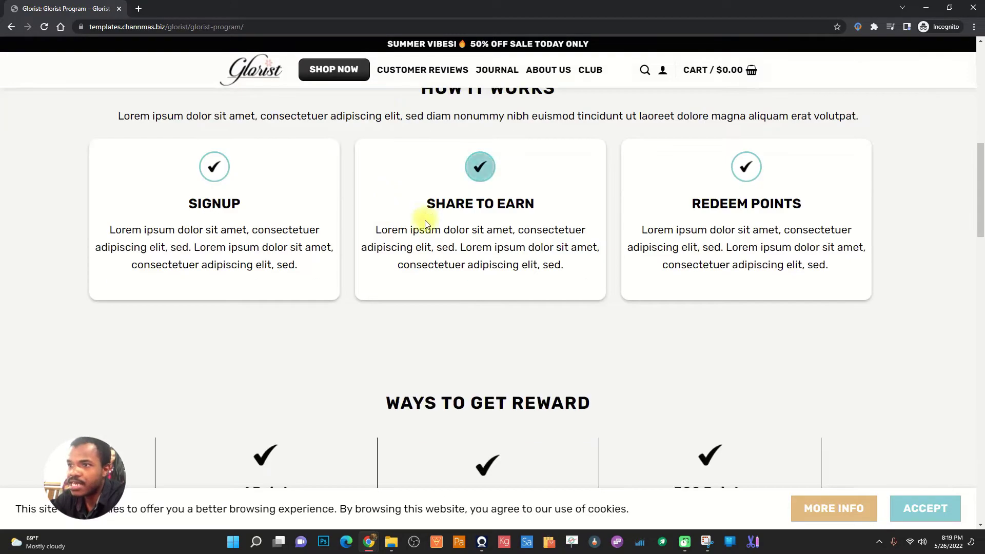
drag(436, 203, 596, 202)
drag(685, 204, 754, 202)
click(744, 203)
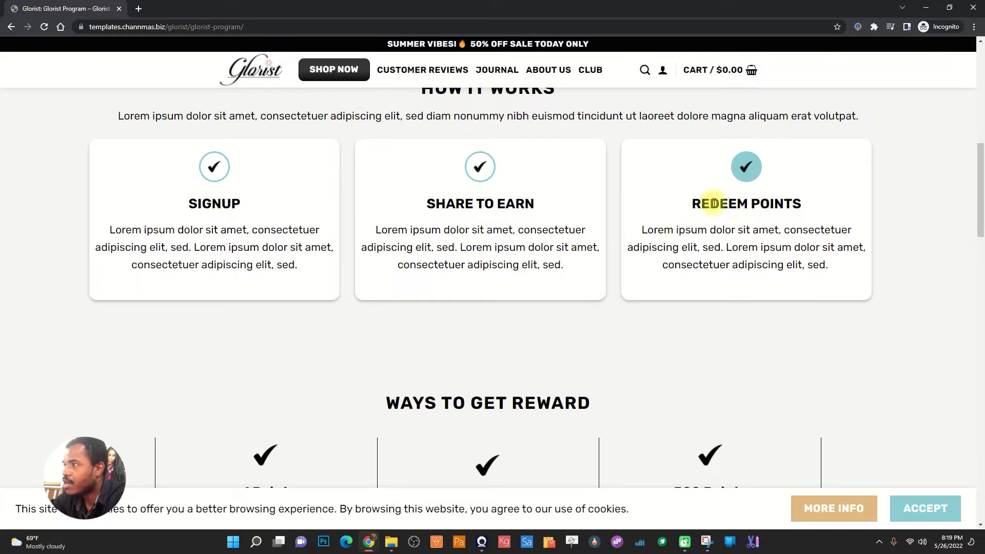
drag(684, 202, 805, 202)
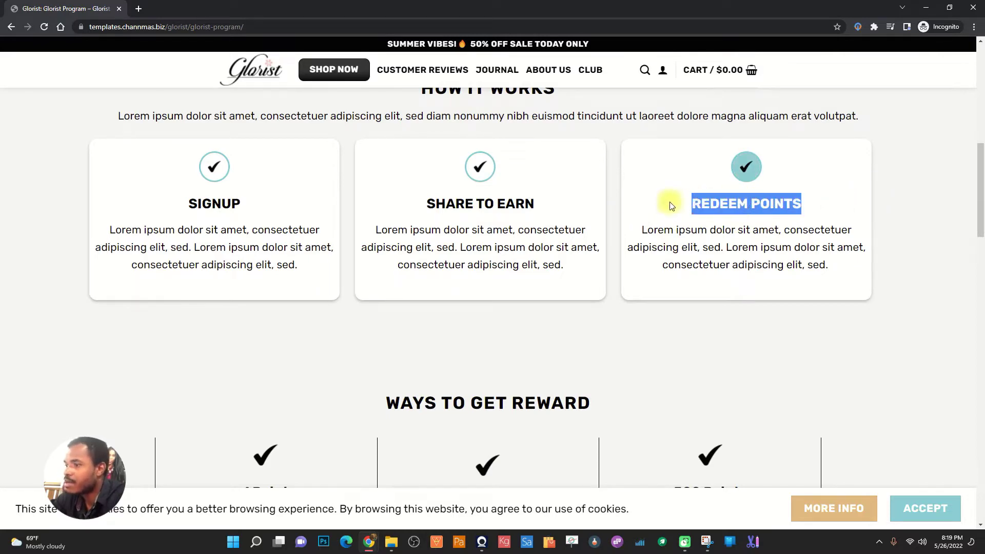
Examine the points offers in the Ways to Get Reward section, including the purchase, signup and YouTube follow rewards
scroll(288, 192, down, 4)
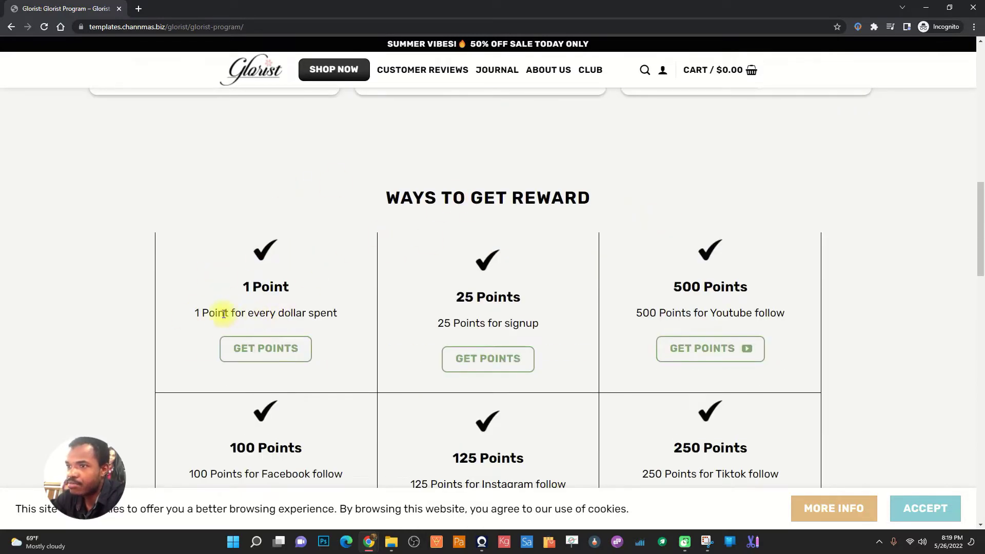
drag(209, 313, 359, 314)
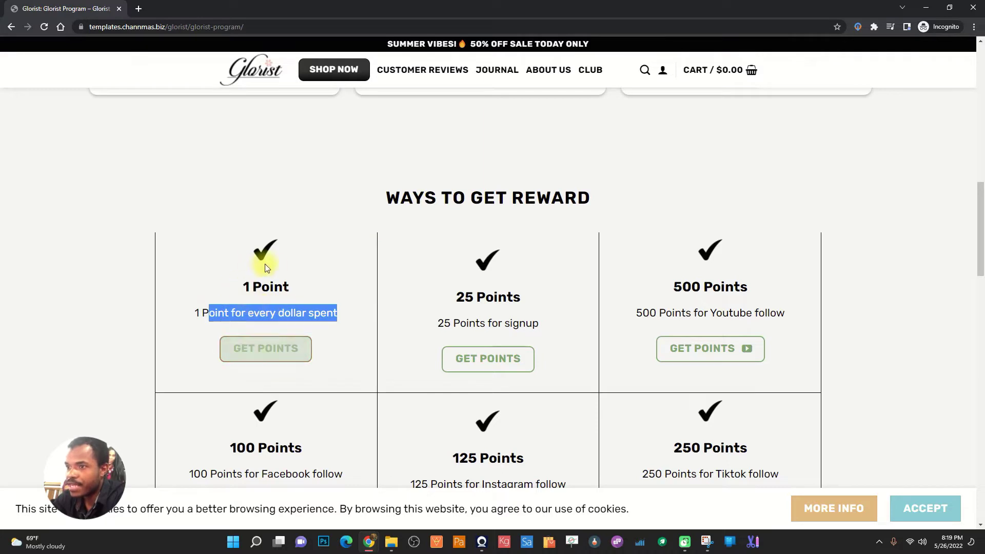
drag(236, 287, 336, 289)
drag(440, 293, 598, 303)
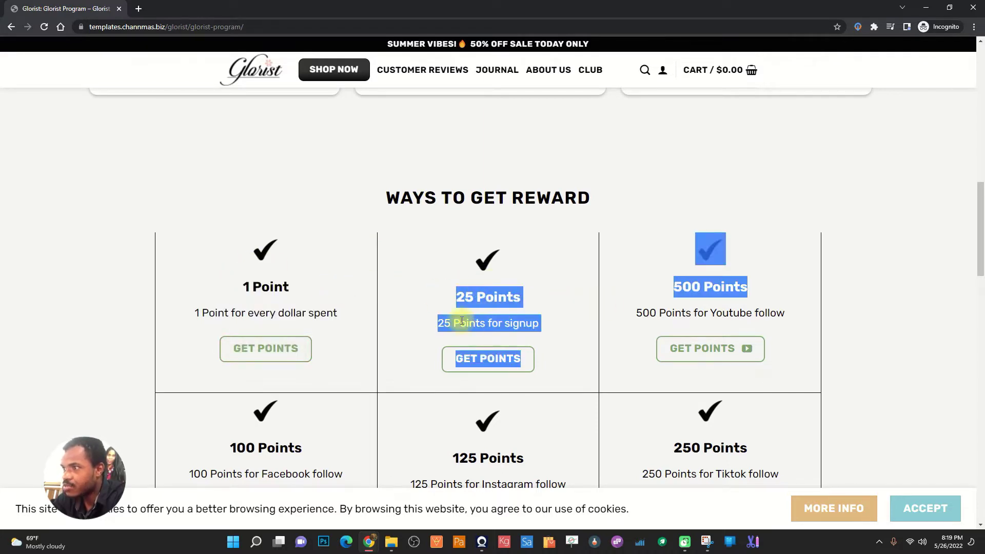
click(512, 323)
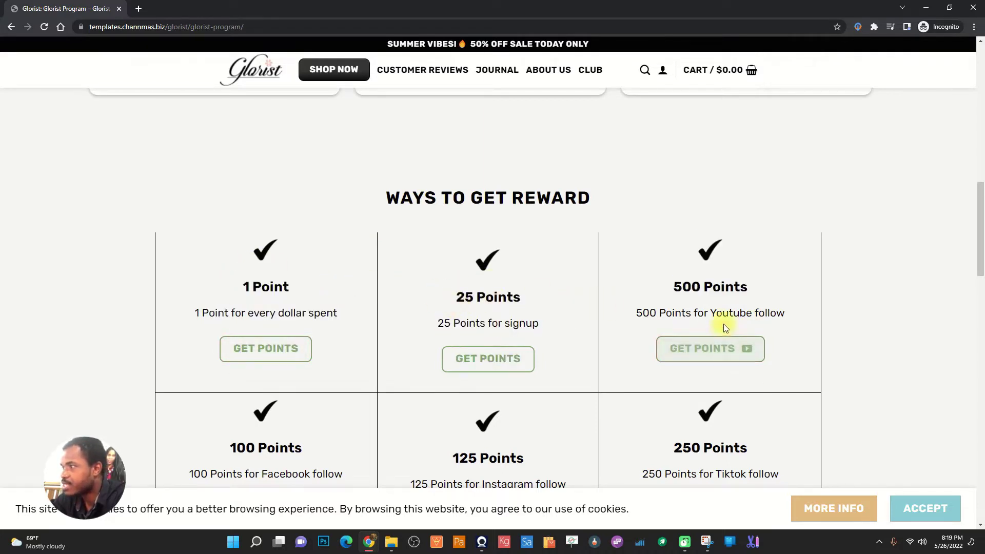
drag(672, 311, 826, 310)
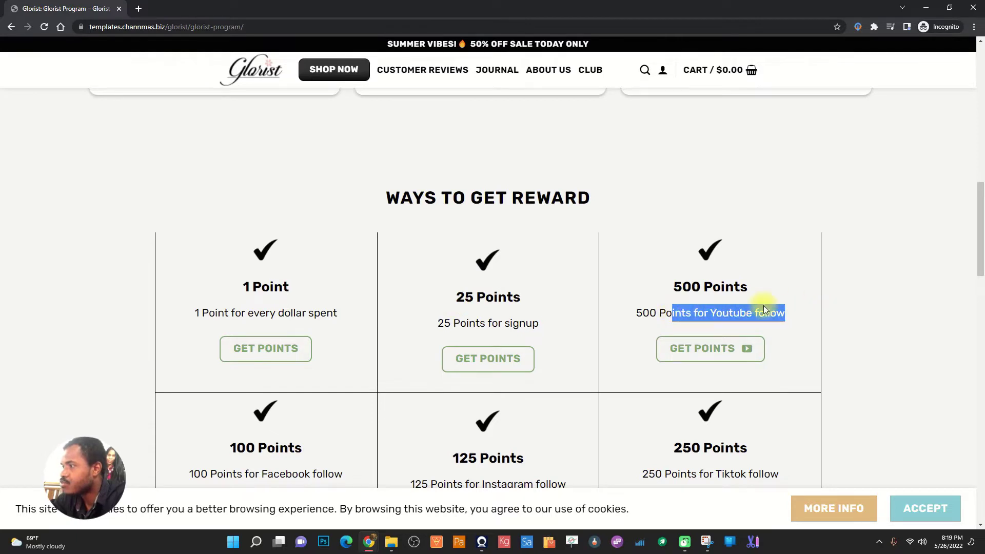
click(747, 303)
double_click(723, 310)
scroll(718, 257, down, 2)
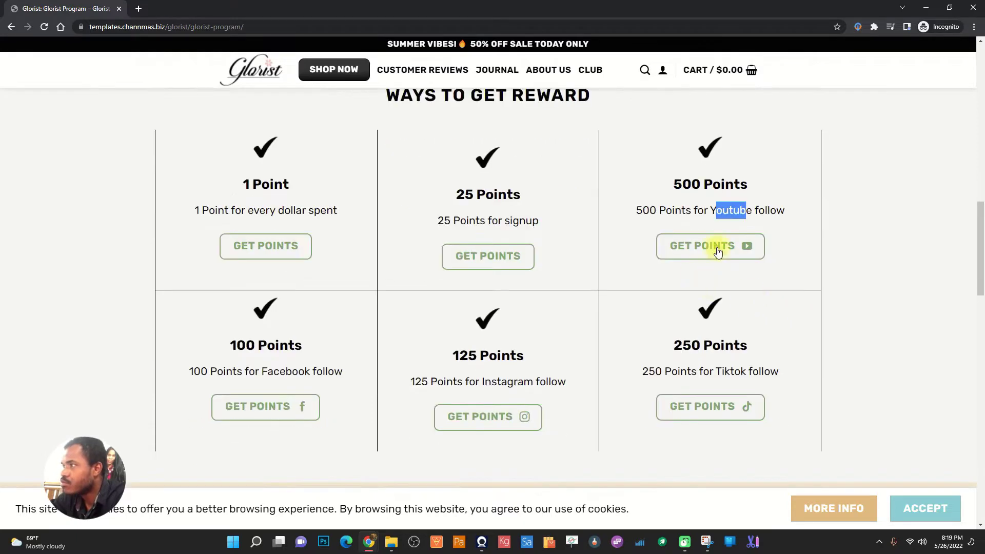
drag(667, 184, 734, 185)
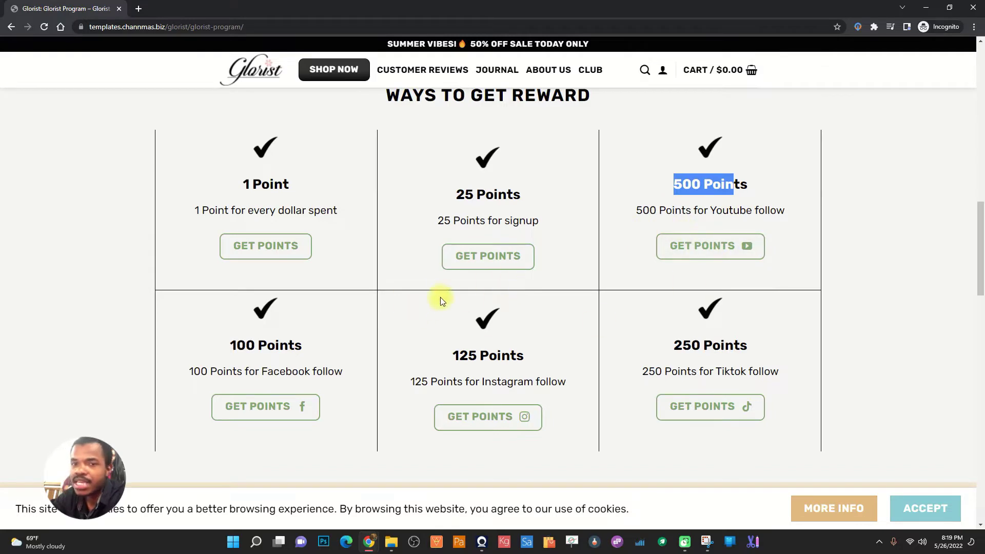
Look over the Redeem Products section and the rest of the Club page down to the footer
scroll(440, 301, down, 7)
scroll(518, 285, up, 4)
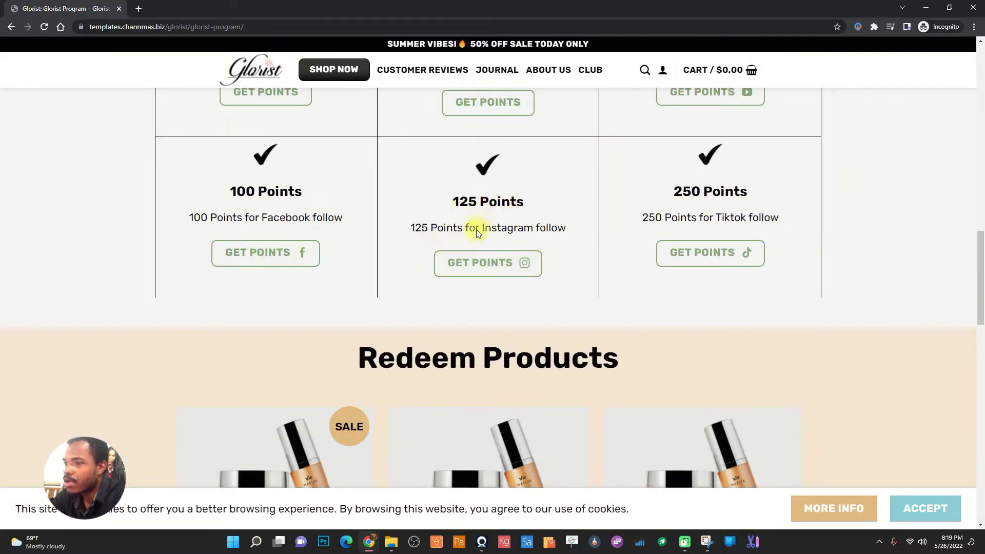
scroll(476, 232, down, 5)
scroll(374, 281, down, 13)
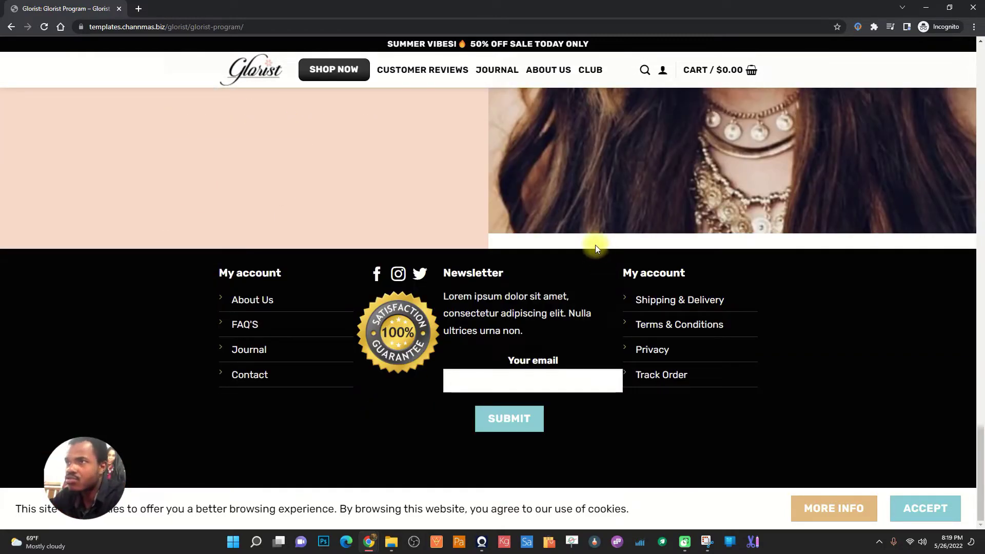
scroll(595, 248, up, 6)
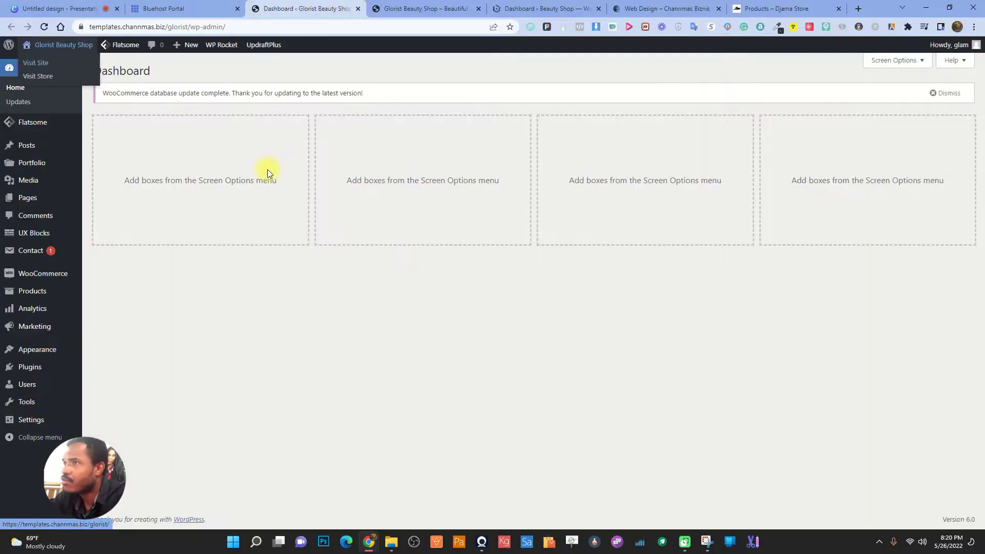
Close the incognito storefront window and check the backup files in the Glorist Template folder in File Explorer
click(972, 7)
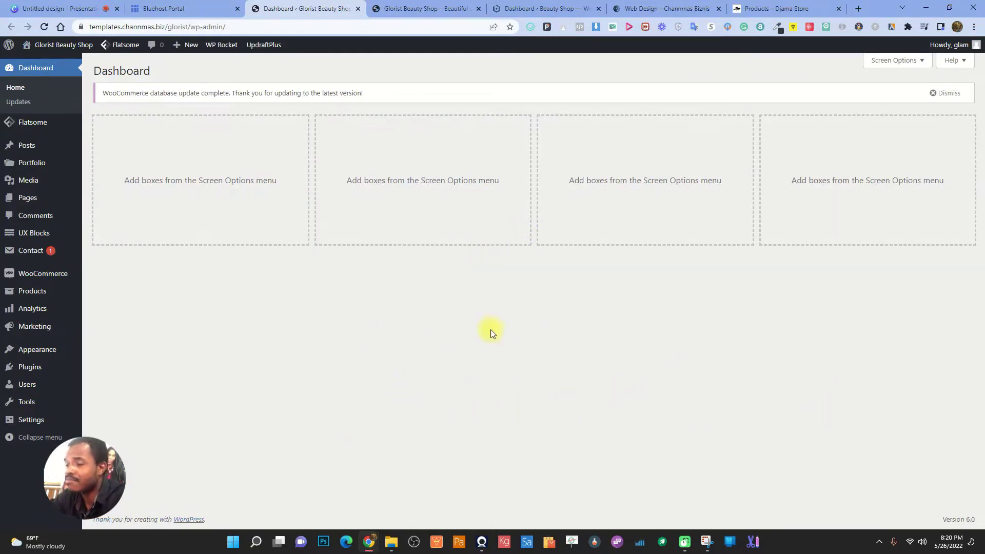
click(391, 542)
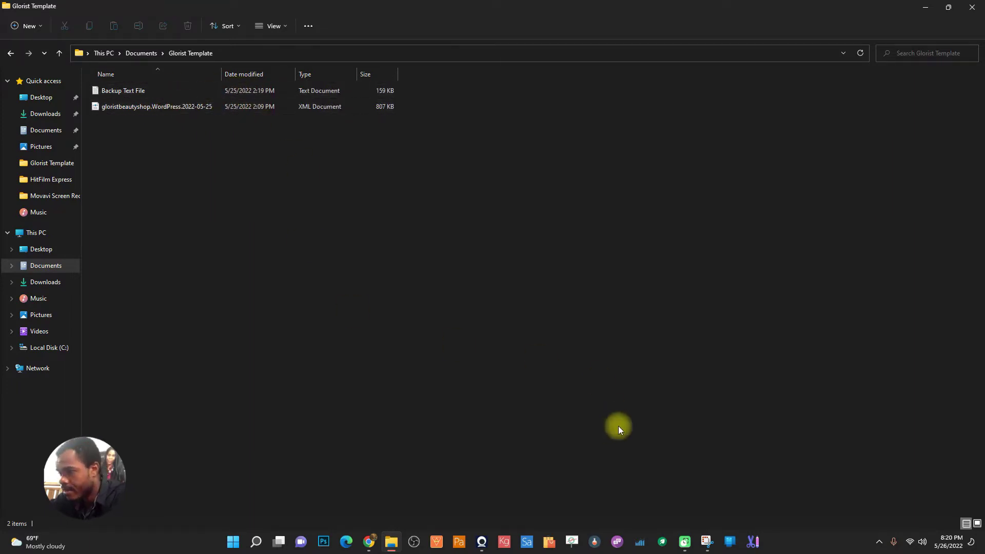
click(368, 541)
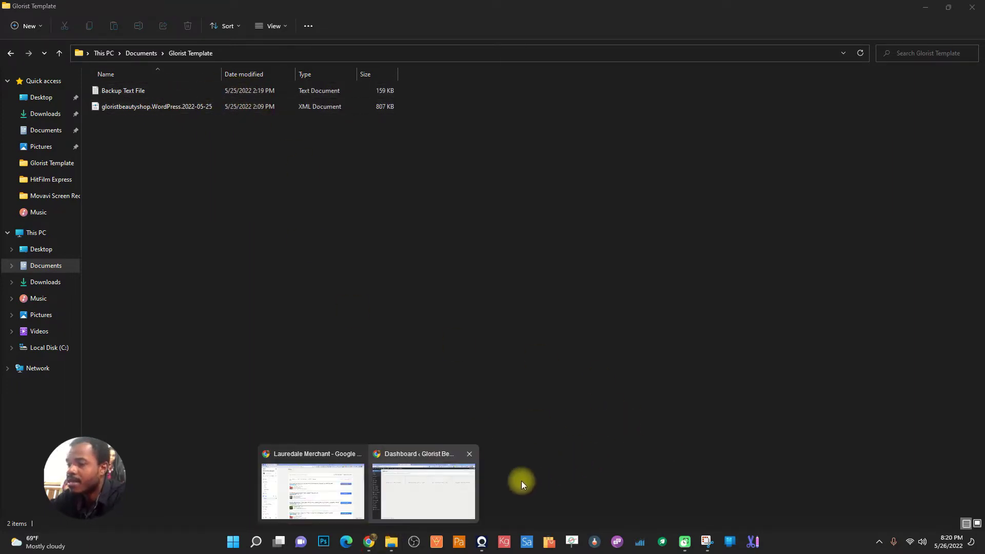
click(386, 478)
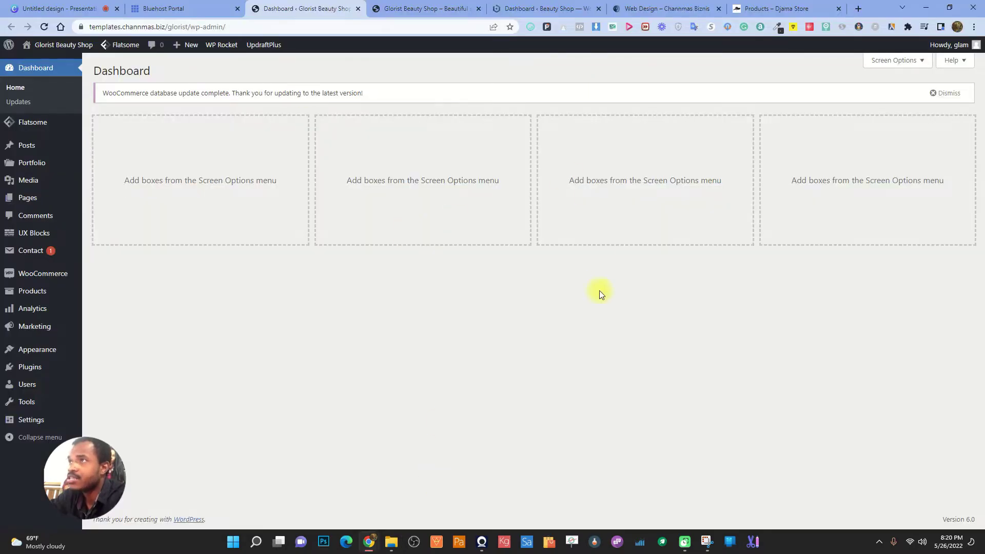
On the local Beauty Shop dashboard, dismiss both notices and hide WooCommerce Setup, Site Health Status, At a Glance, Activity, Quick Draft and WordPress Events and News
click(520, 4)
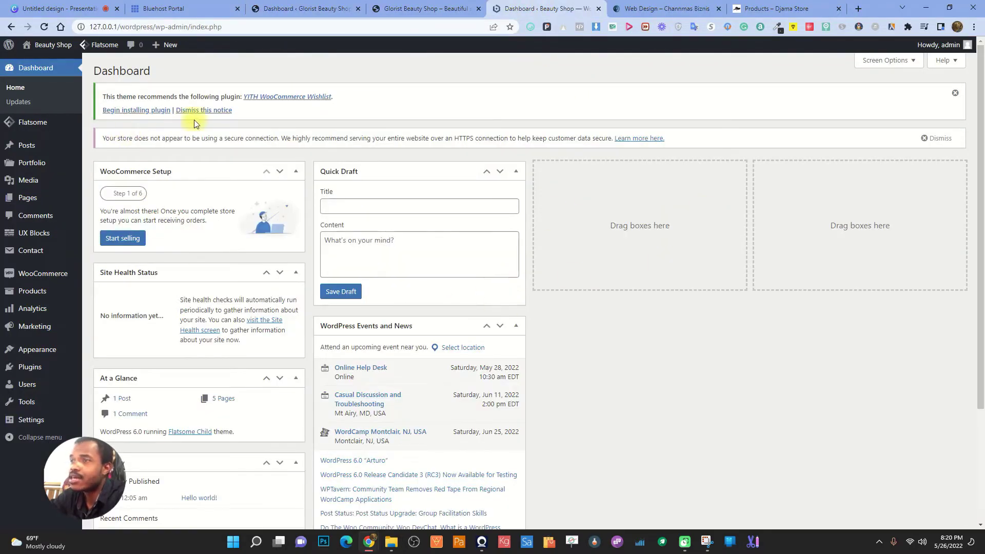
click(936, 138)
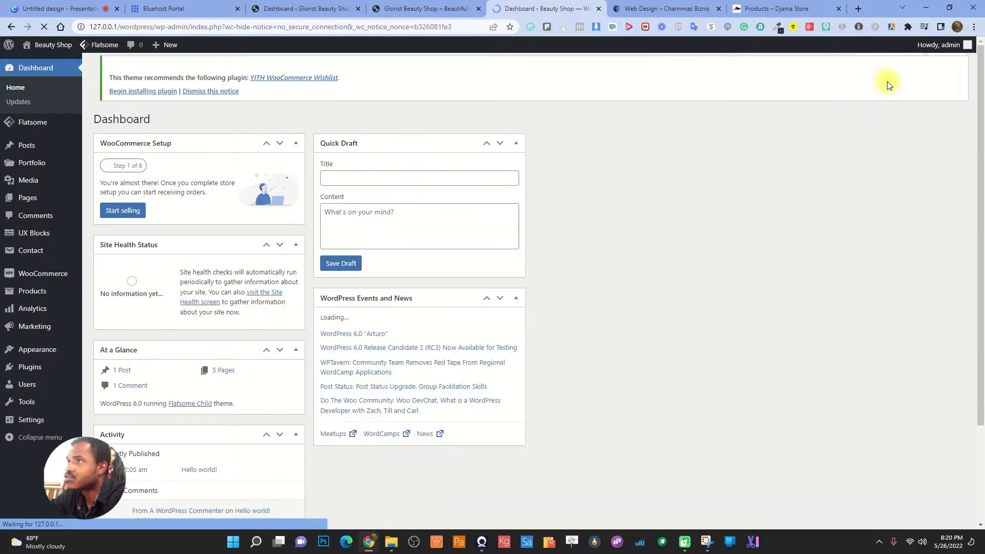
click(884, 62)
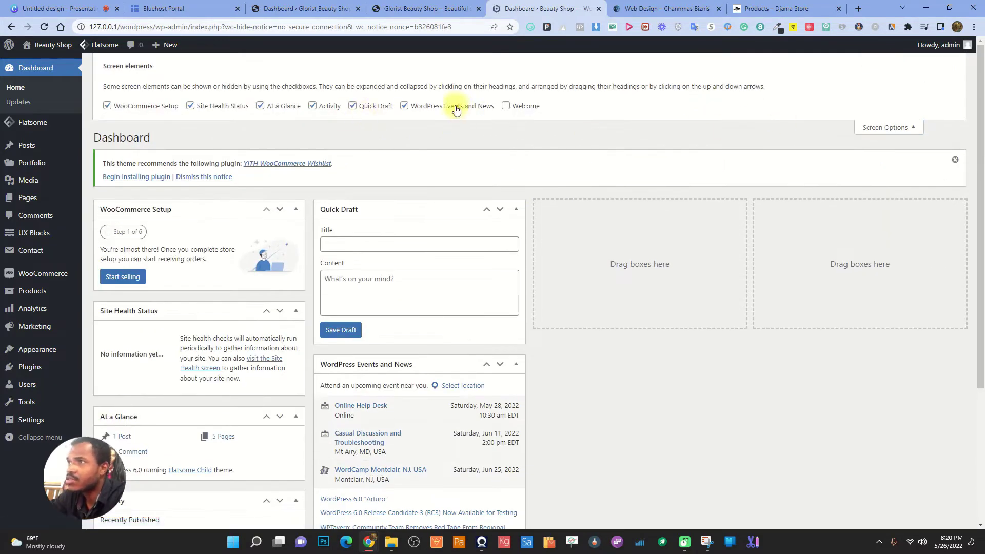
click(404, 106)
click(352, 106)
click(313, 106)
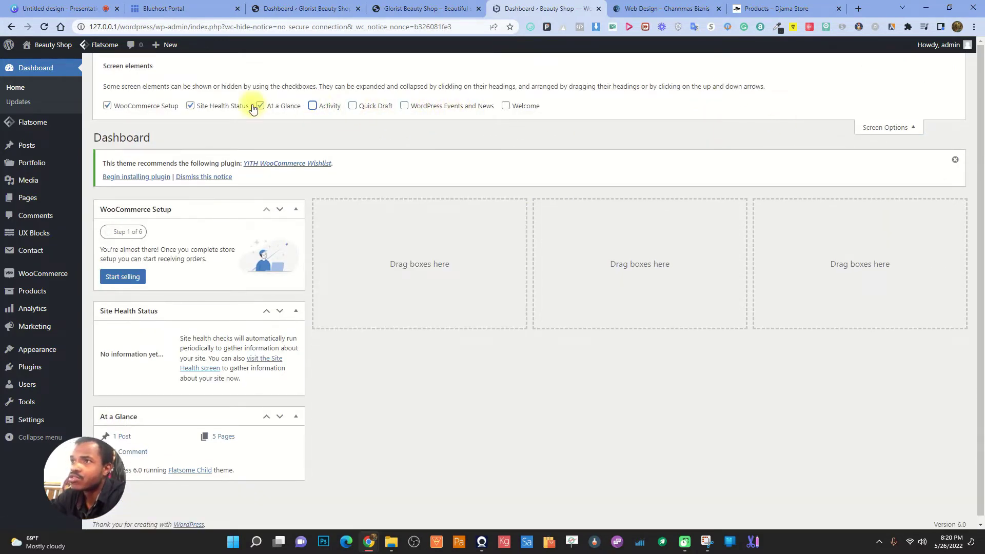
click(260, 105)
click(190, 105)
click(107, 106)
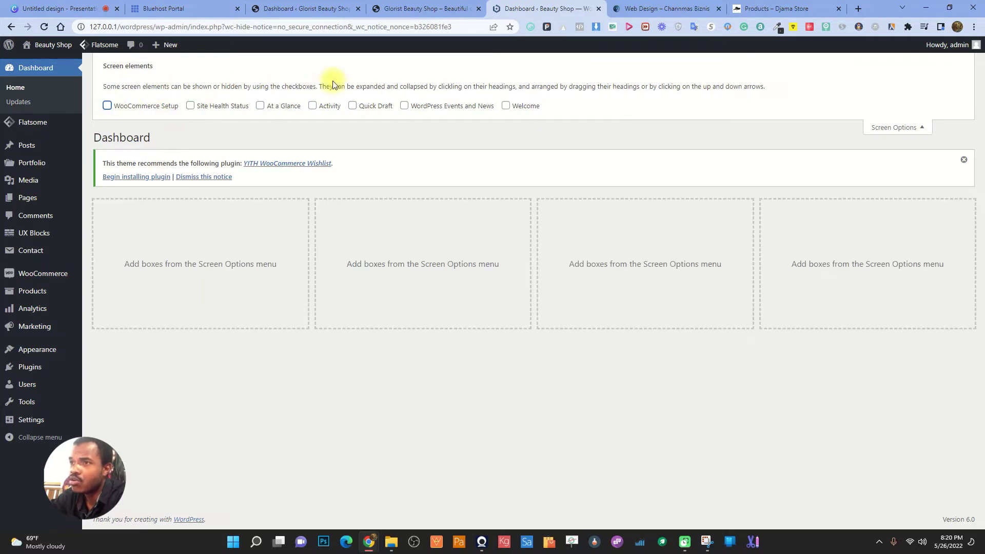
click(964, 159)
click(903, 128)
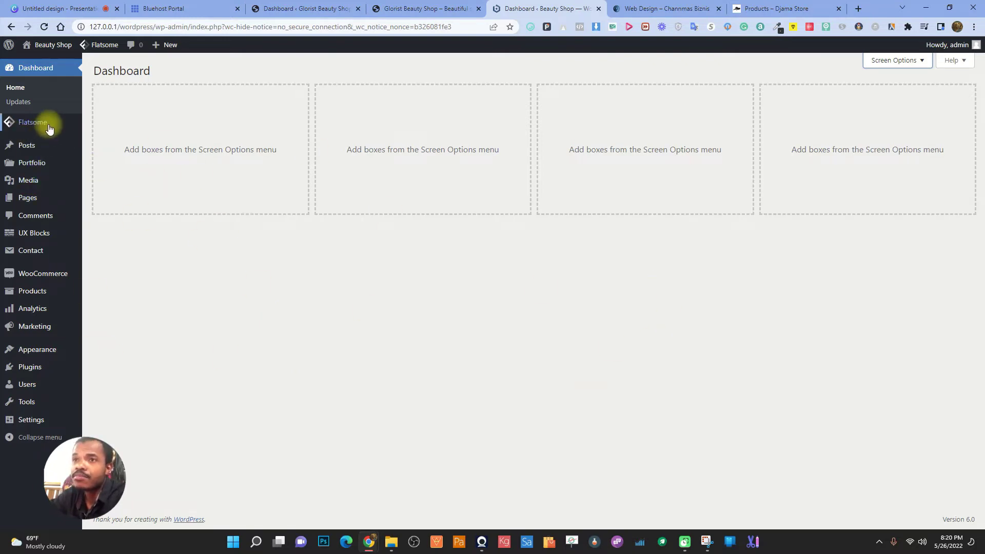
Open the local site's installed plugins list and check for the WordPress Importer plugin
mouse_move(42, 124)
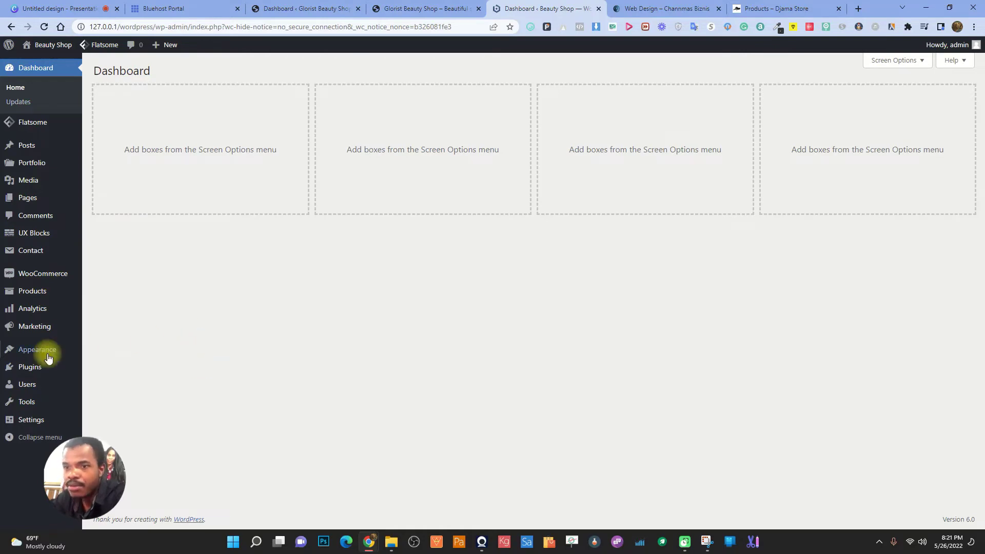
mouse_move(36, 370)
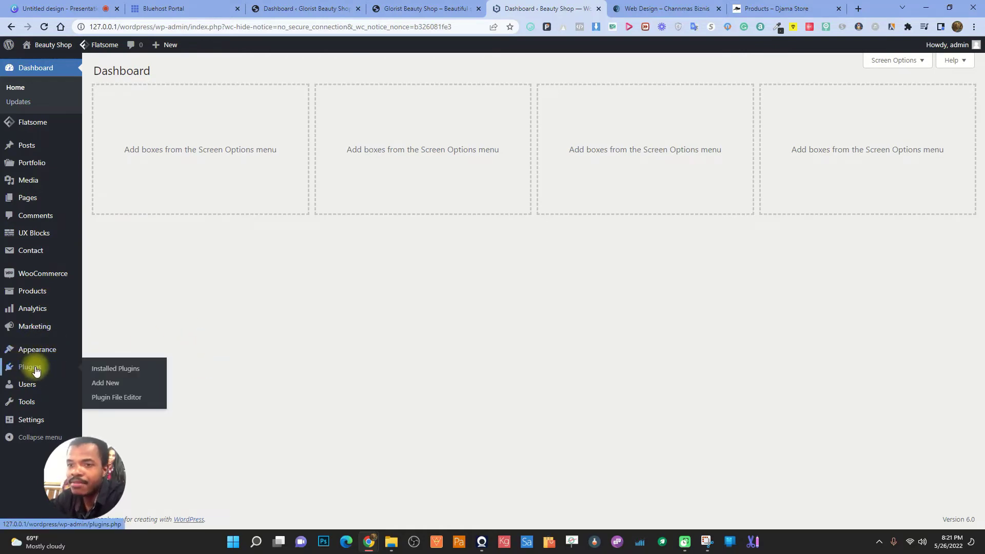
click(109, 370)
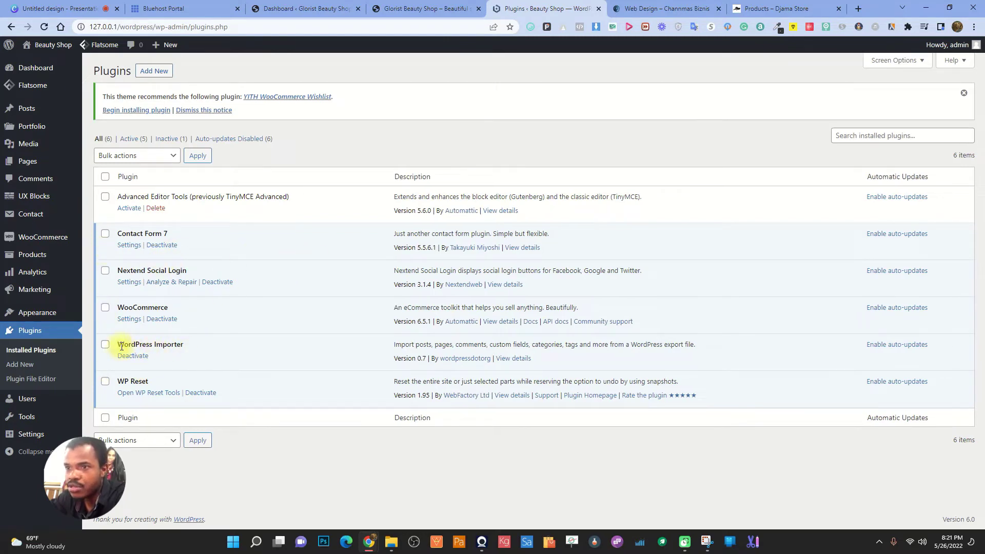
drag(120, 345, 185, 342)
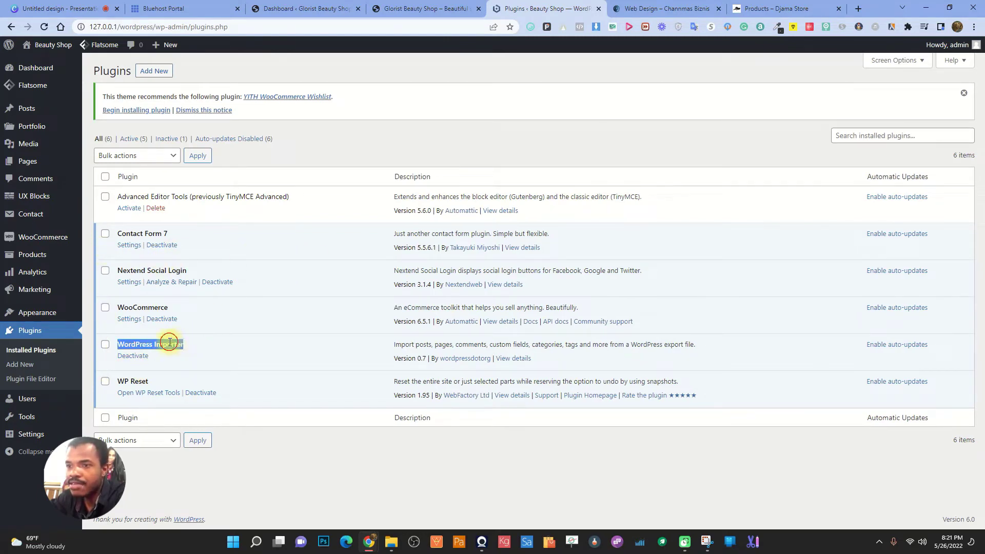
double_click(170, 342)
click(170, 342)
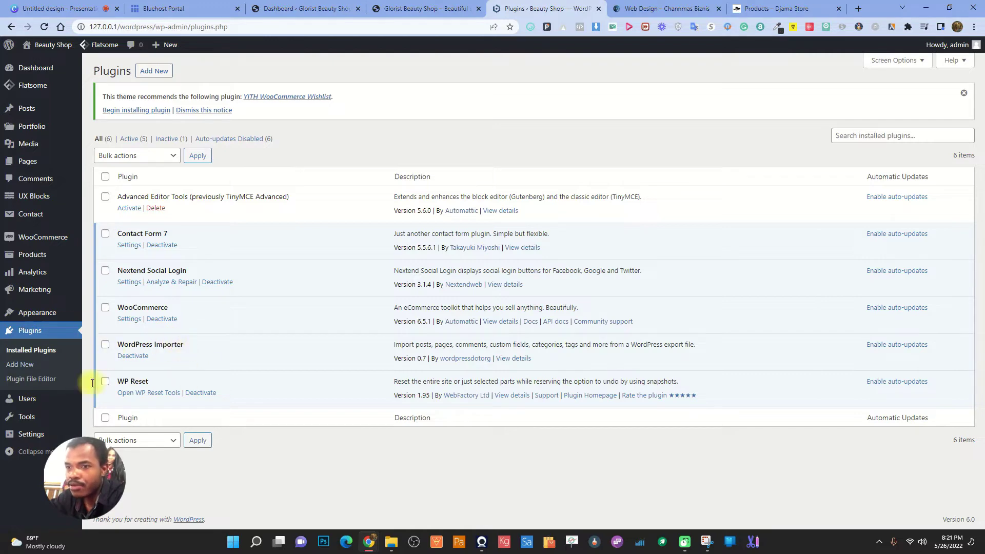
Open the local site's import tools and run the WordPress importer
mouse_move(25, 417)
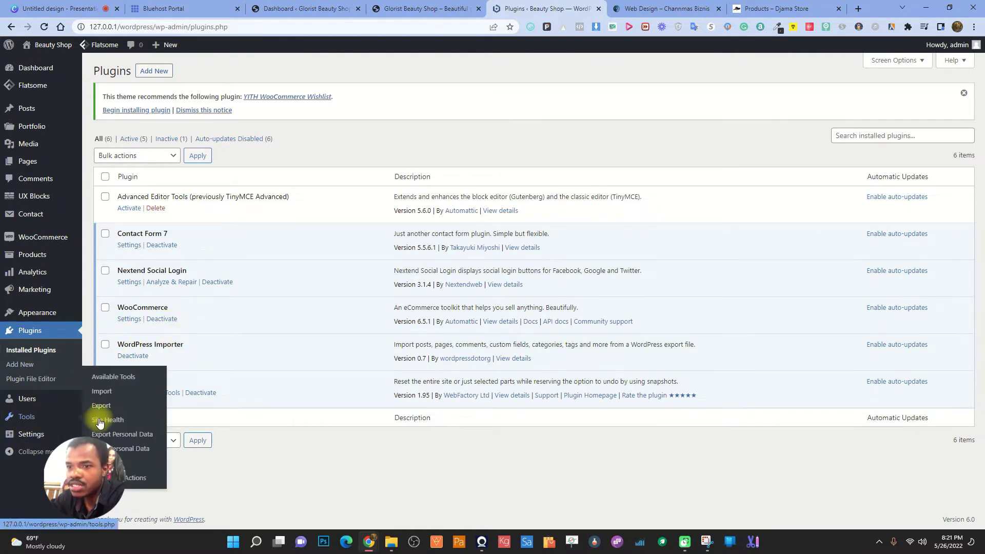
click(101, 392)
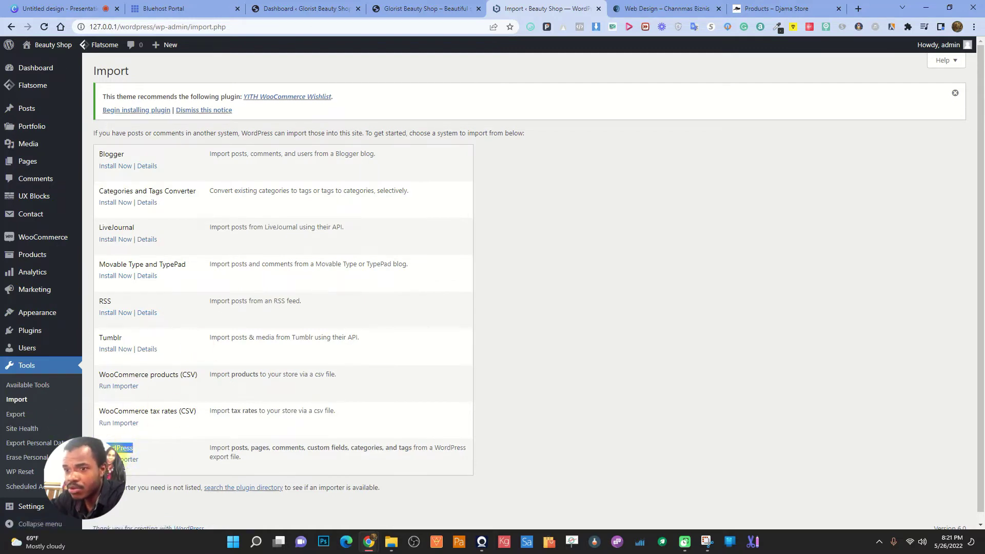
click(125, 459)
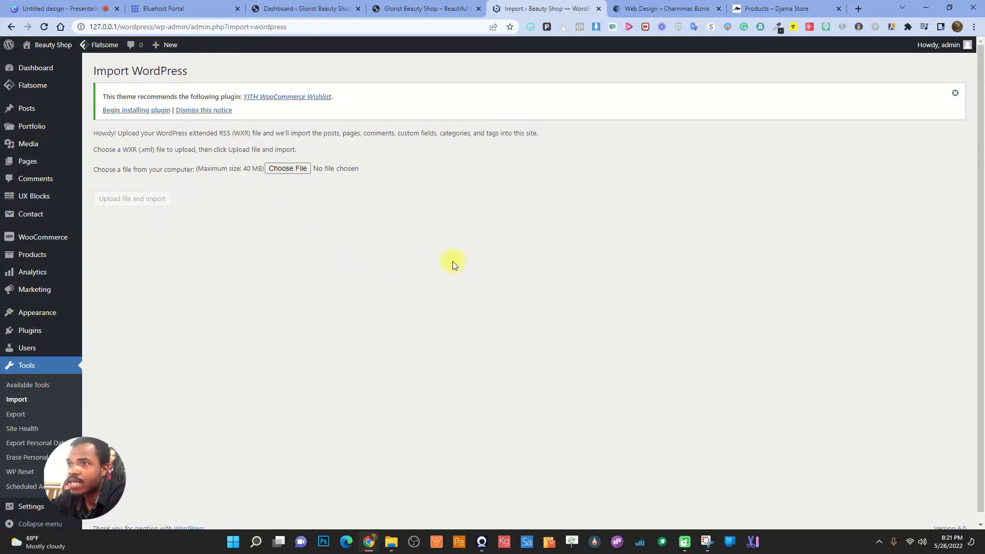
Choose the gloristbeautyshop.WordPress.2022-05-25 XML file from the Glorist Template folder in Documents and upload it to the importer
click(287, 169)
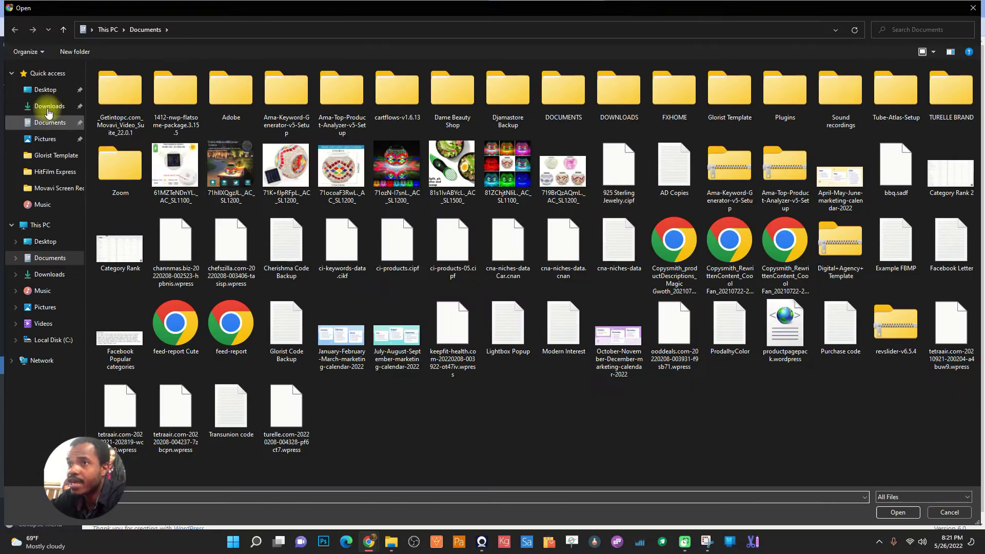
click(48, 122)
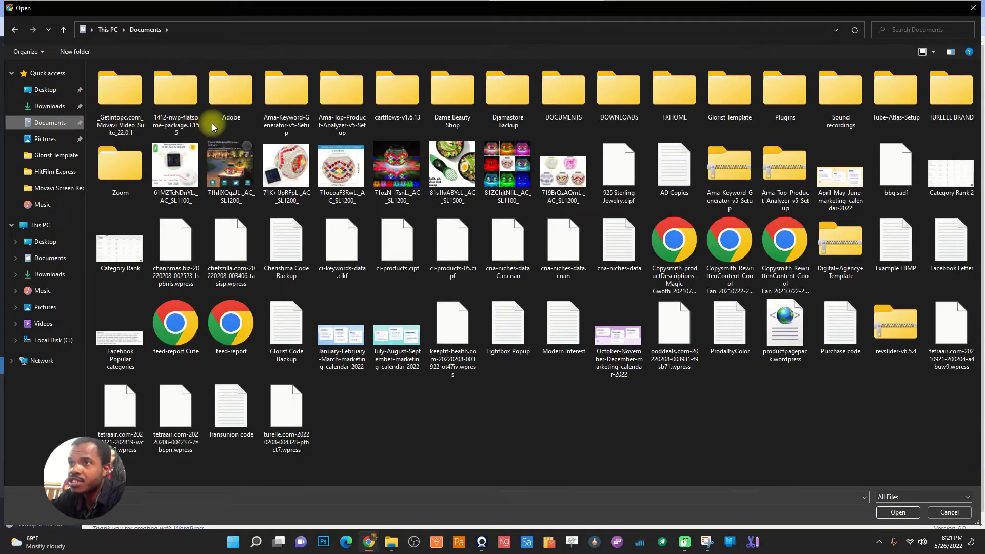
click(713, 94)
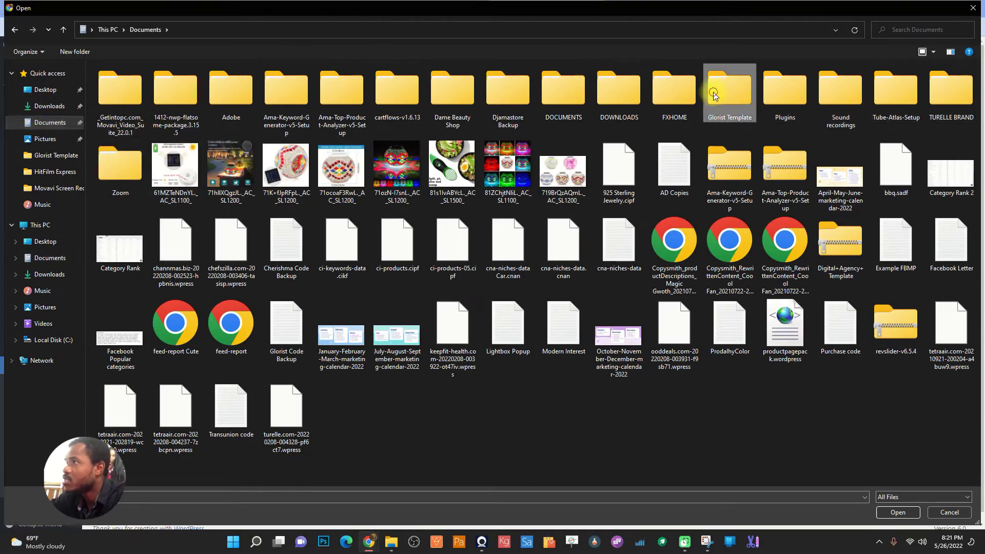
double_click(712, 94)
click(111, 99)
click(139, 100)
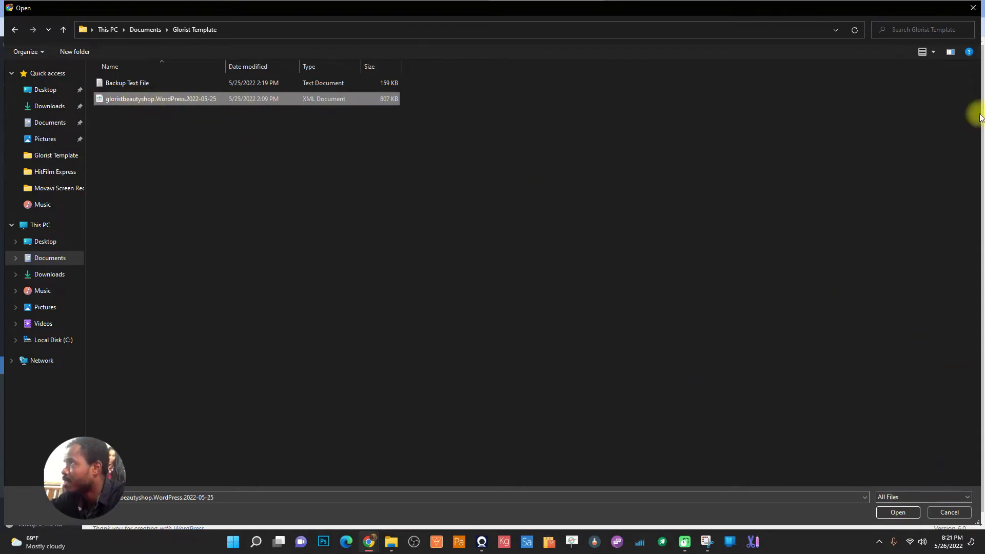
click(932, 51)
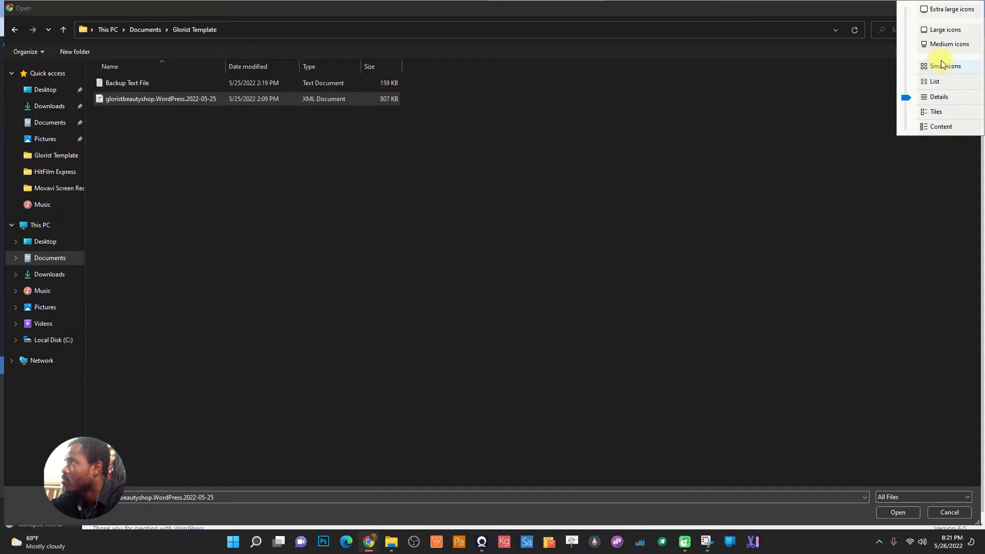
click(945, 10)
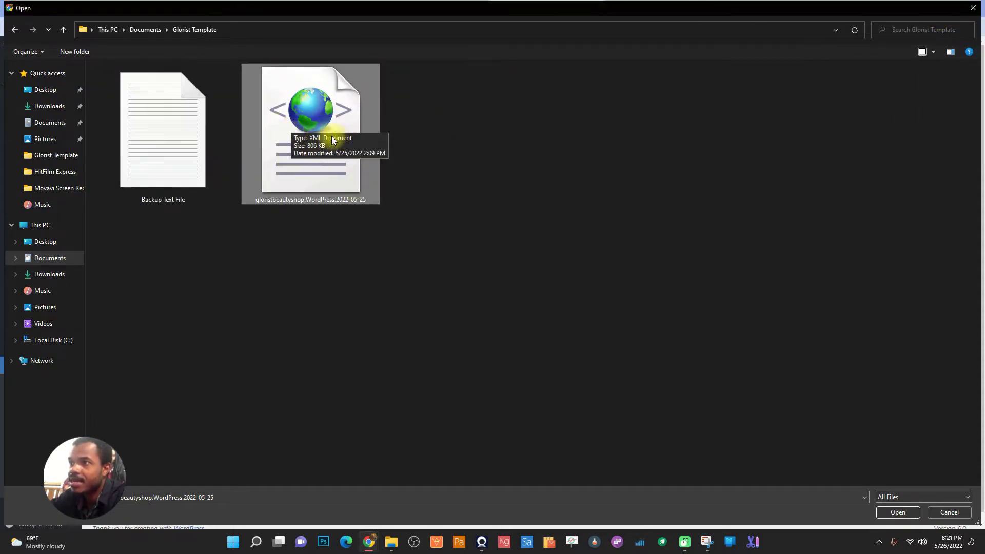
click(880, 511)
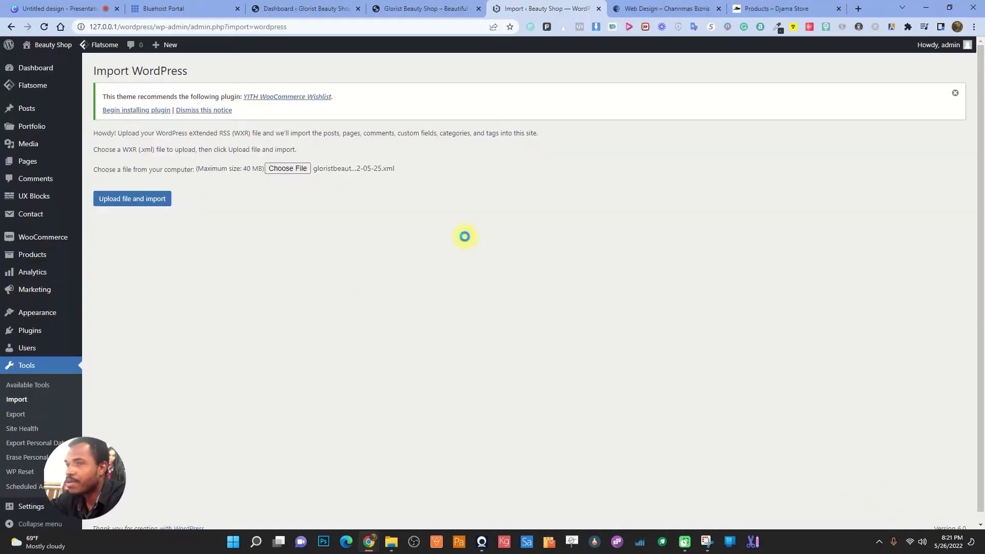
click(132, 198)
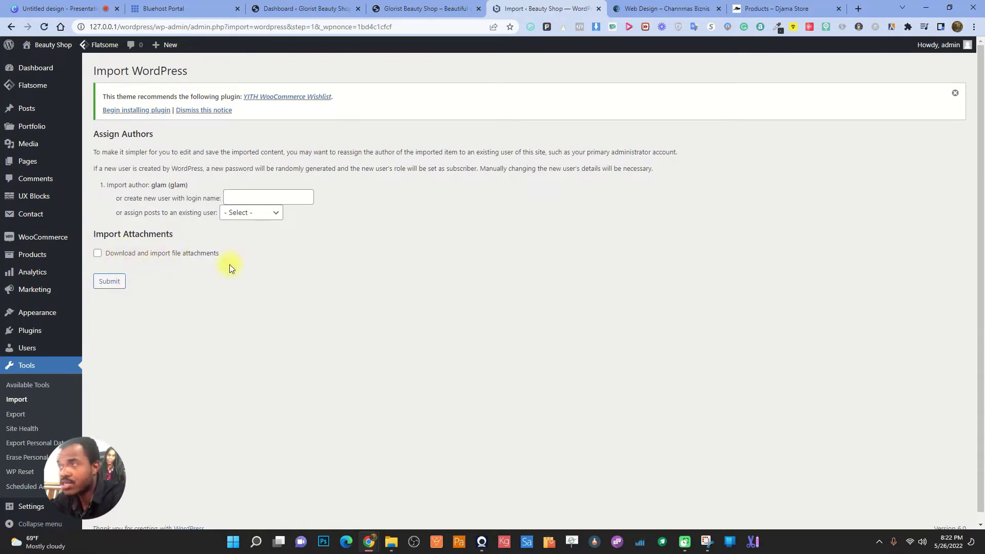
Look over the product images on the Glorist template's home page and return to the import settings
click(434, 9)
scroll(439, 245, down, 14)
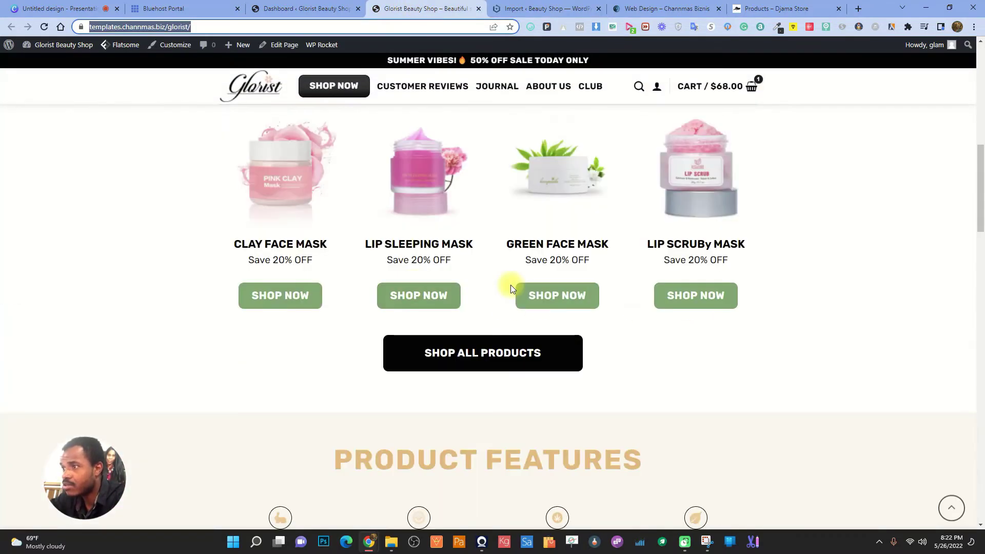
scroll(564, 350, down, 3)
click(512, 8)
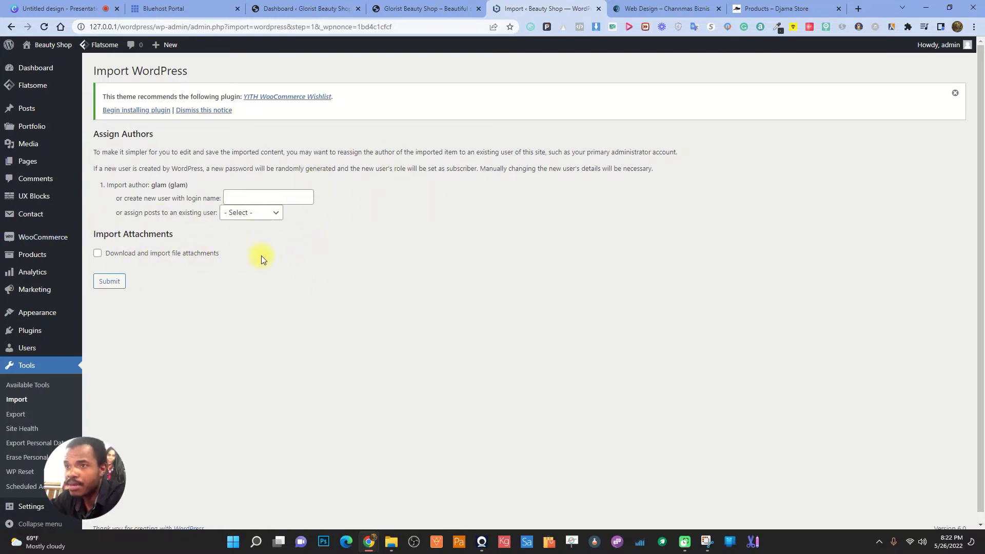
Assign the imported posts to the existing admin user, include file attachments and run the import
click(257, 213)
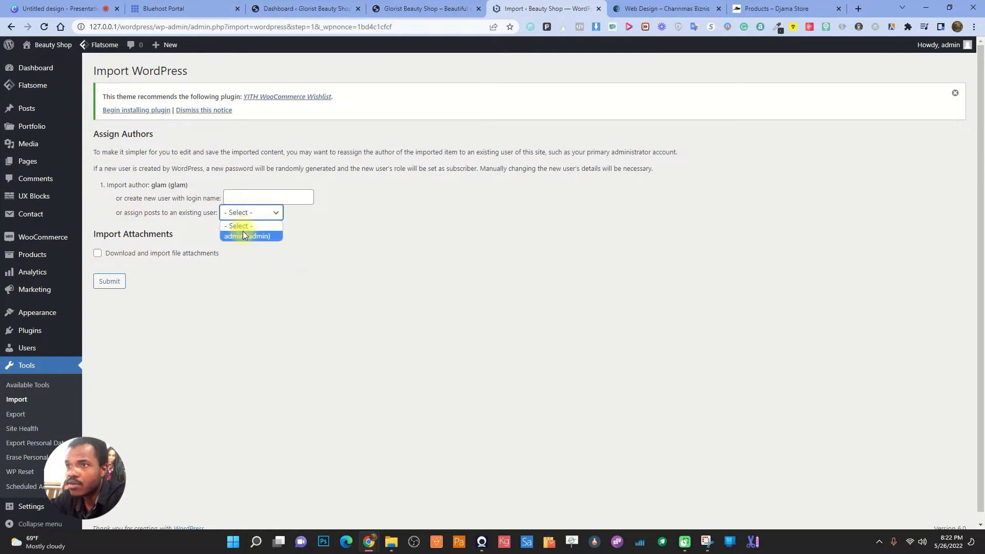
click(252, 232)
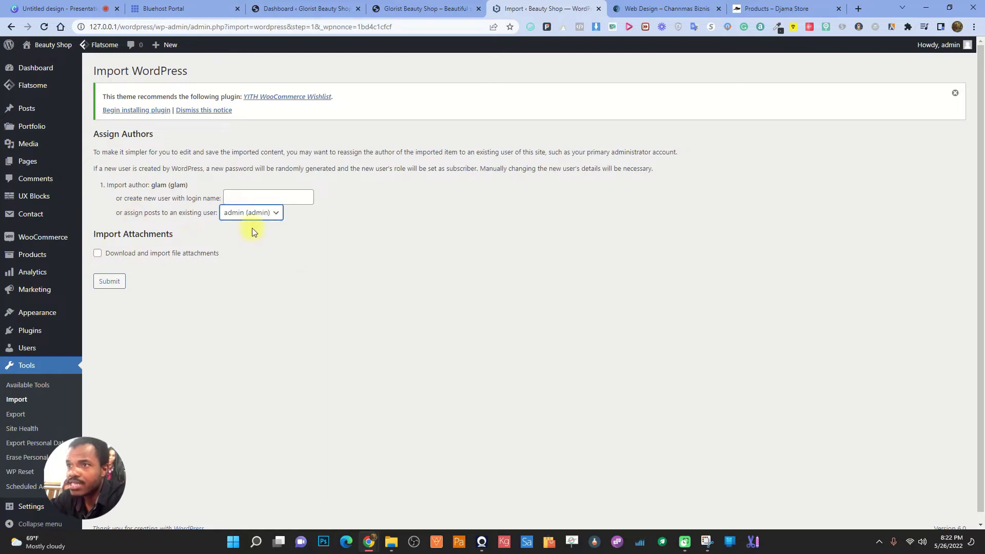
click(98, 254)
click(110, 281)
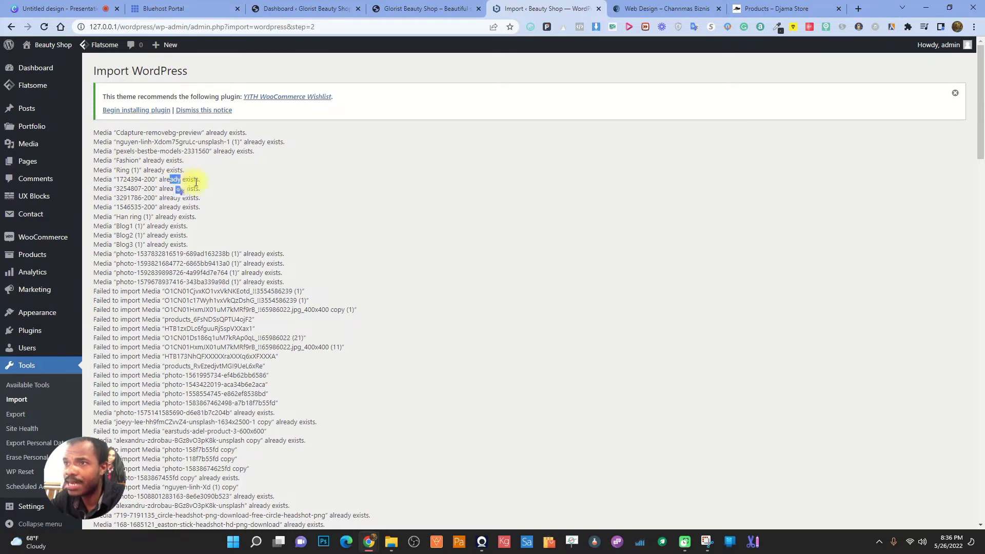
scroll(220, 186, down, 3)
scroll(220, 187, up, 3)
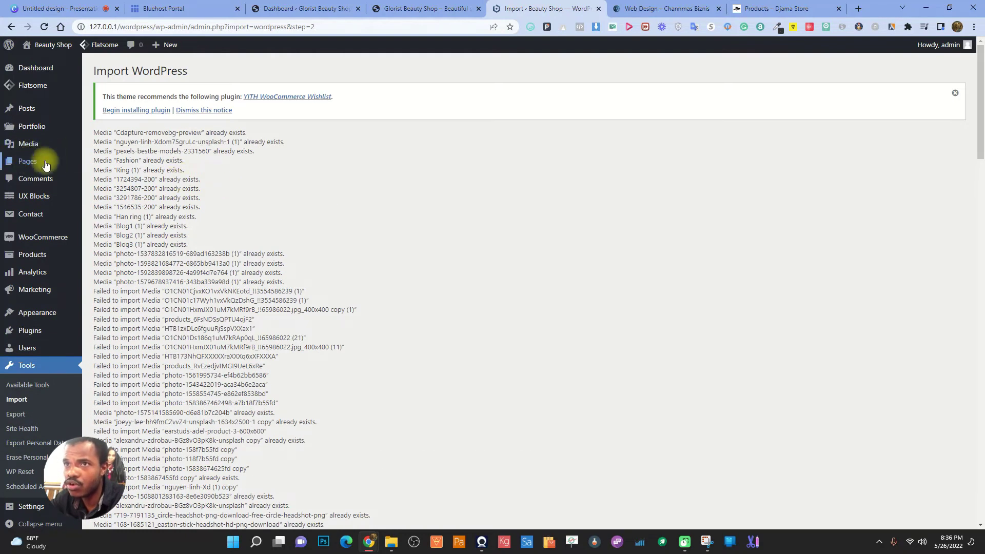
Open the local site's full list of pages and review the imported Glorist pages from Blog to Track your order
mouse_move(34, 165)
click(103, 163)
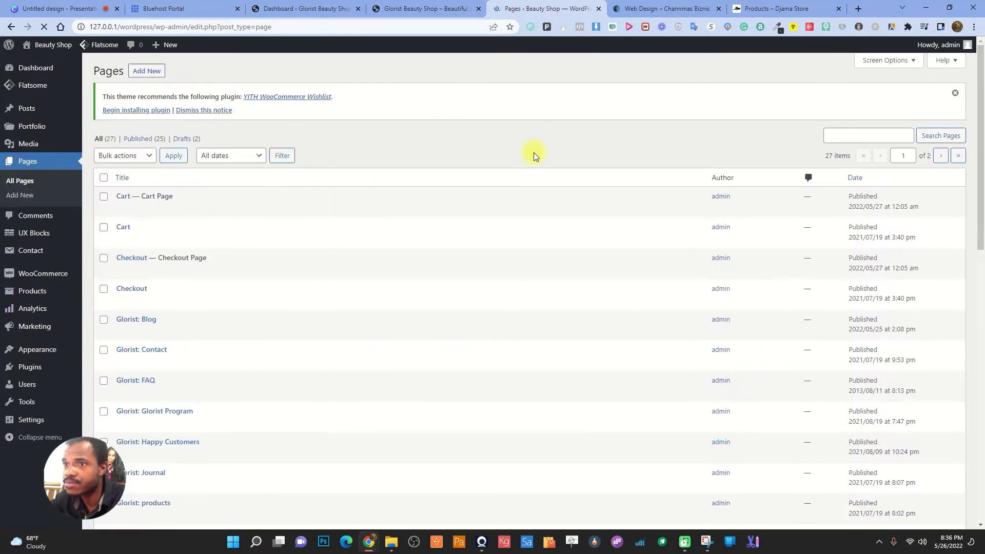
scroll(262, 249, down, 5)
scroll(222, 230, up, 5)
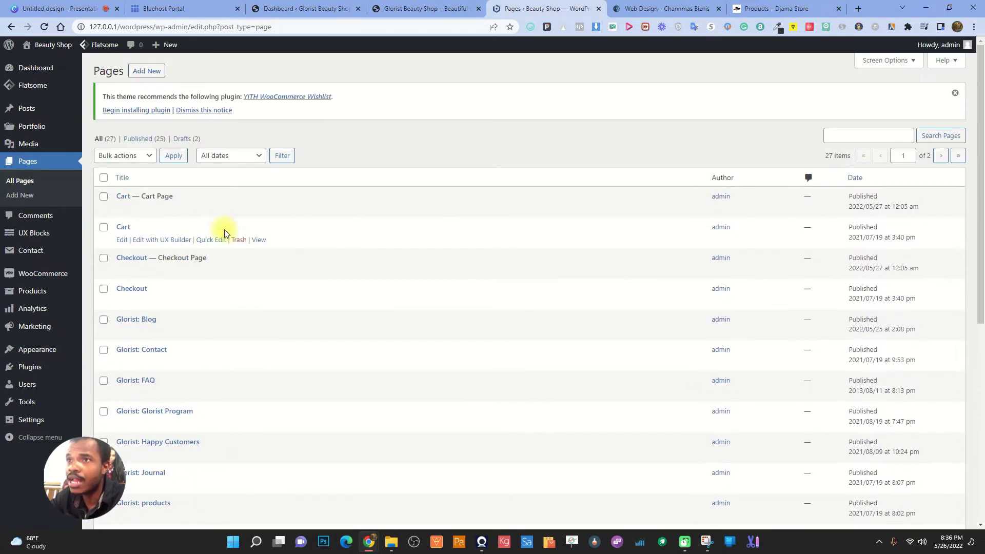
scroll(139, 354, down, 3)
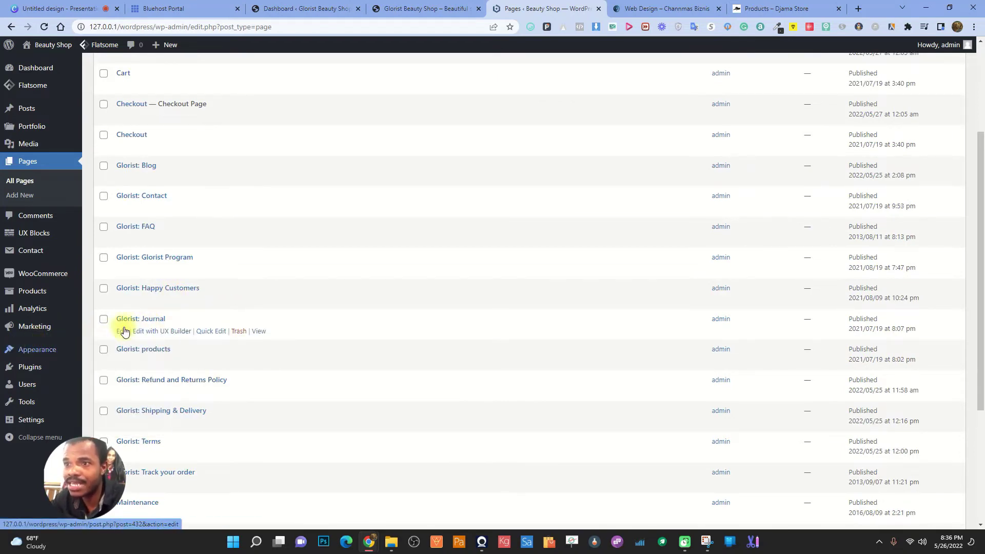
scroll(159, 307, down, 3)
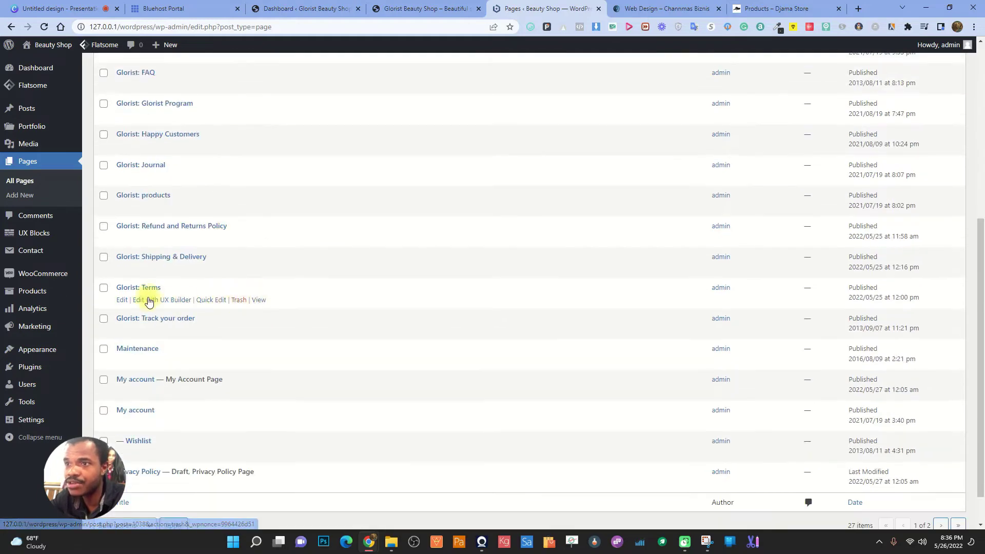
scroll(222, 322, down, 2)
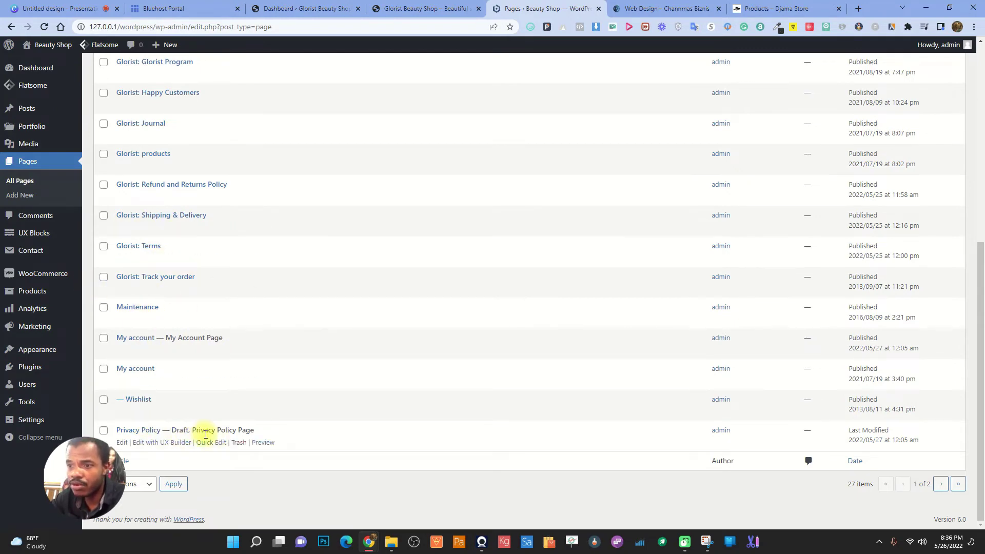
scroll(225, 359, up, 4)
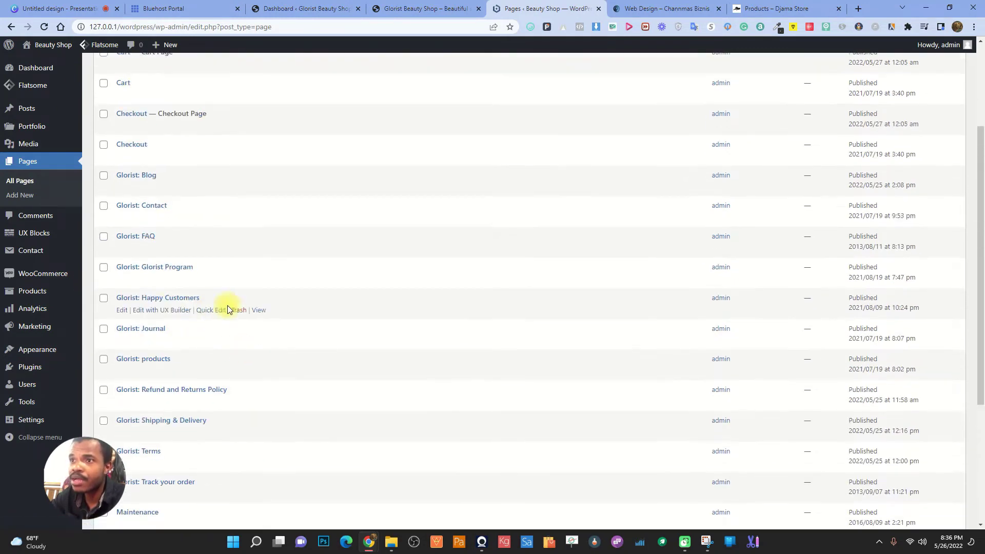
scroll(144, 288, down, 1)
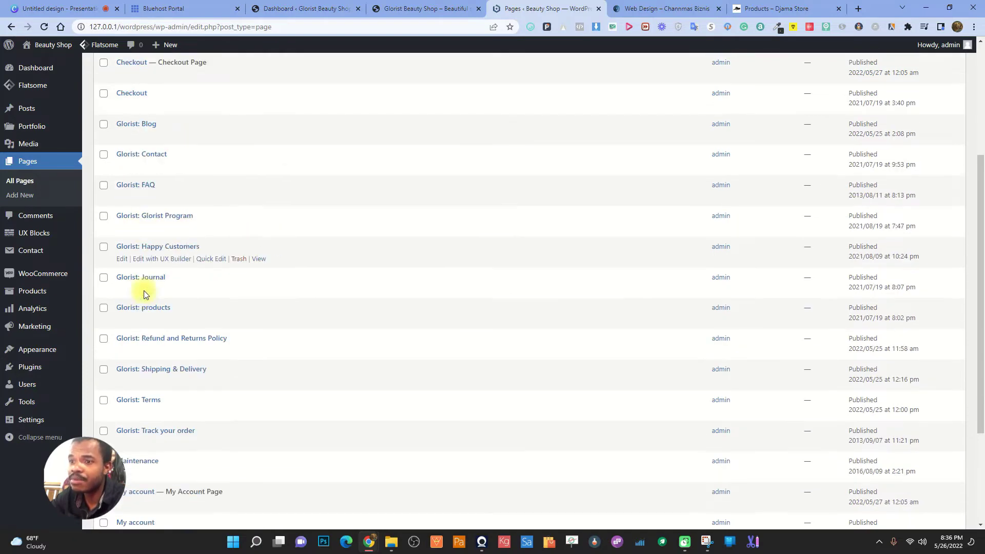
scroll(136, 351, down, 1)
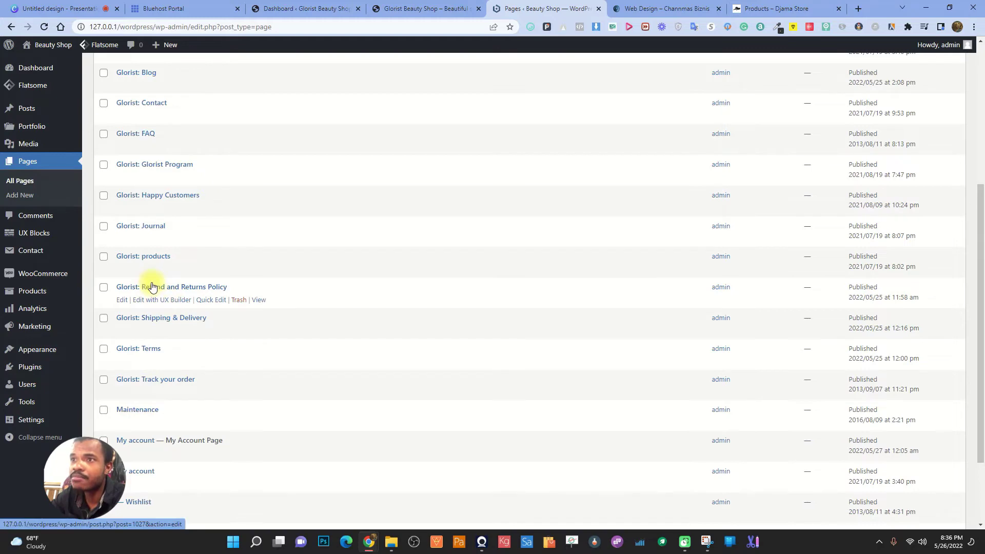
scroll(149, 287, up, 3)
scroll(152, 287, up, 2)
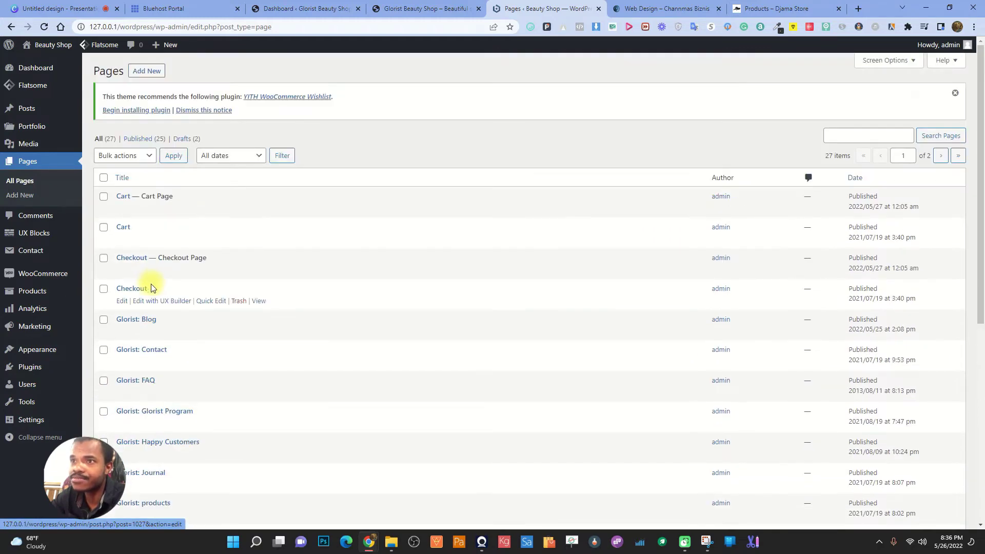
scroll(152, 288, down, 5)
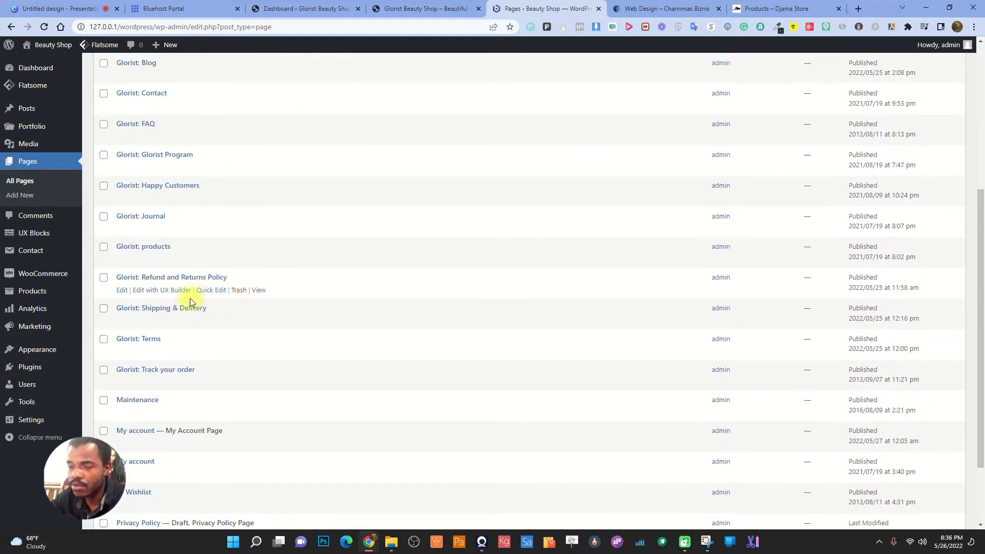
scroll(190, 302, down, 2)
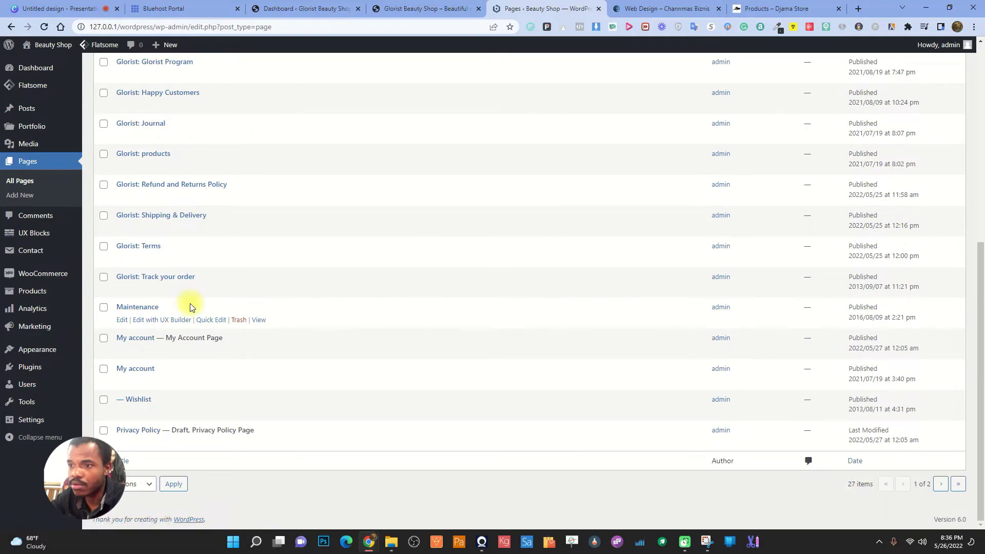
scroll(190, 307, up, 5)
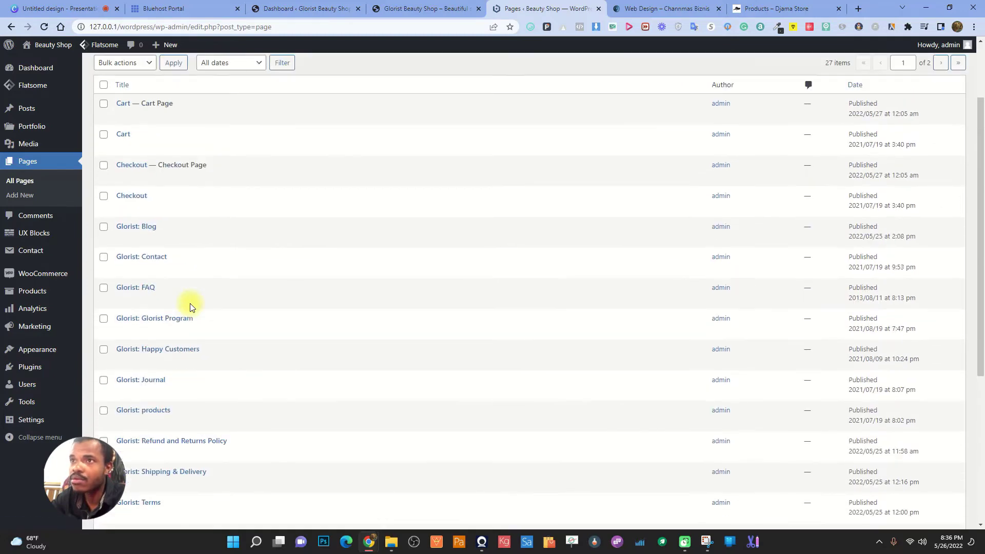
Check the footer links on the Glorist template's home page against the local site's pages list
click(421, 9)
scroll(579, 376, down, 15)
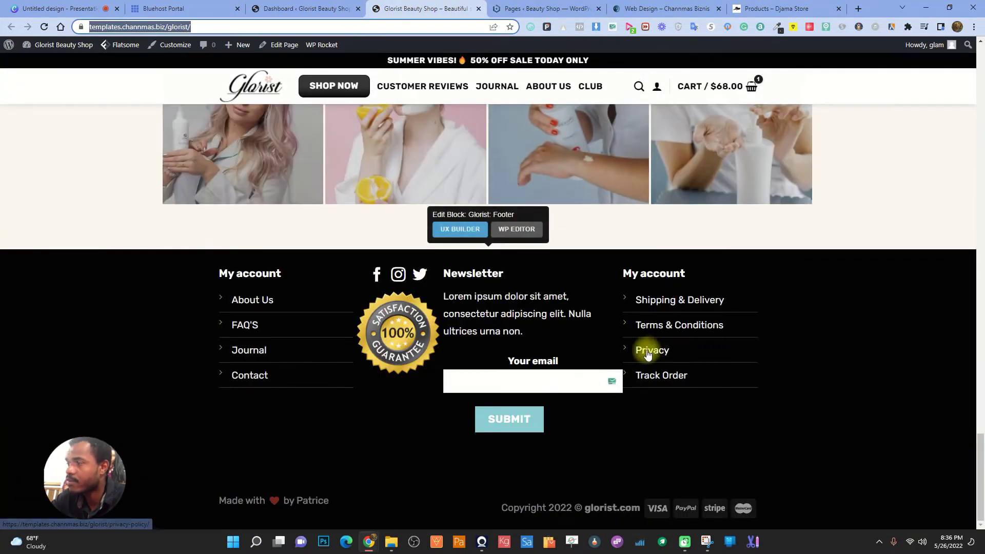
click(548, 6)
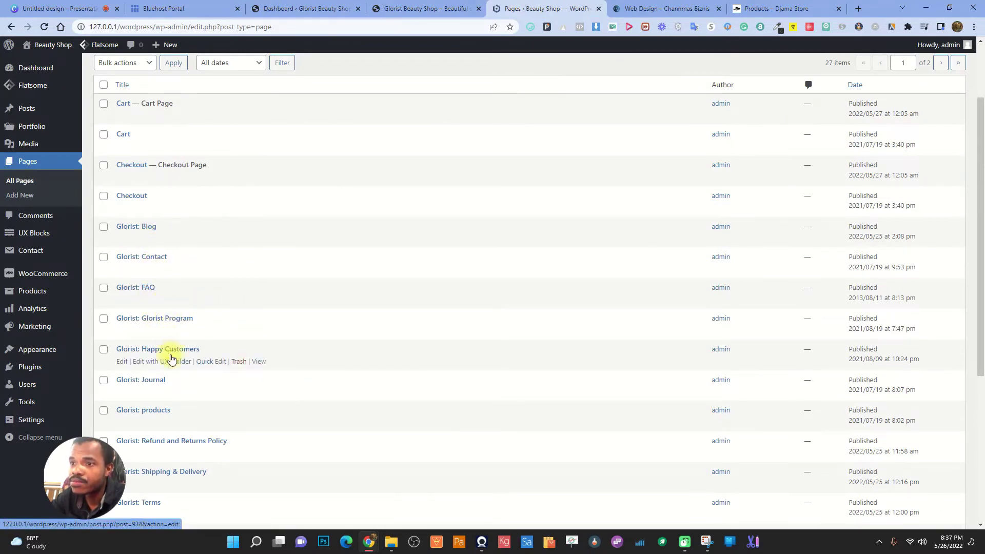
Set the Pages list to show 200 items per page and look through it to the end
scroll(169, 374, down, 5)
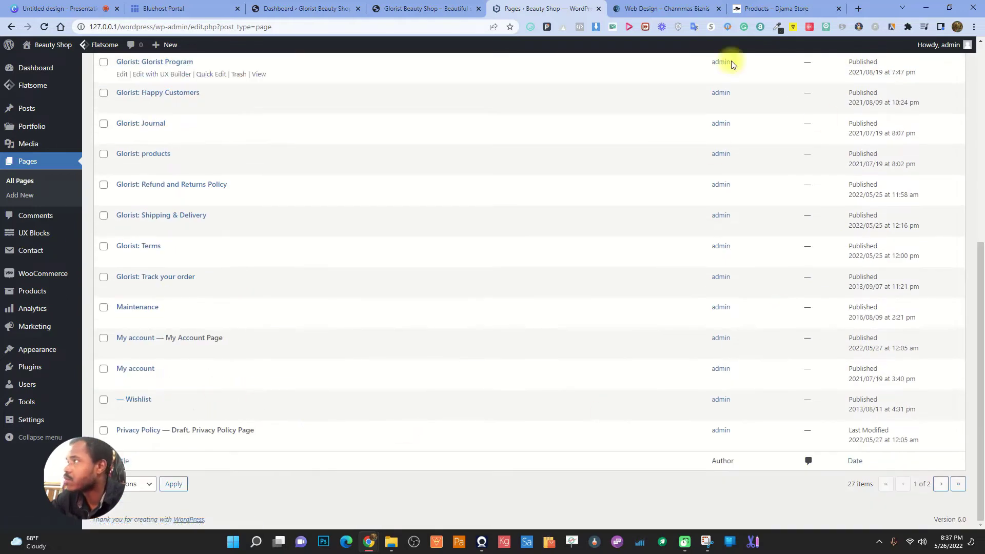
scroll(890, 260, up, 7)
click(892, 60)
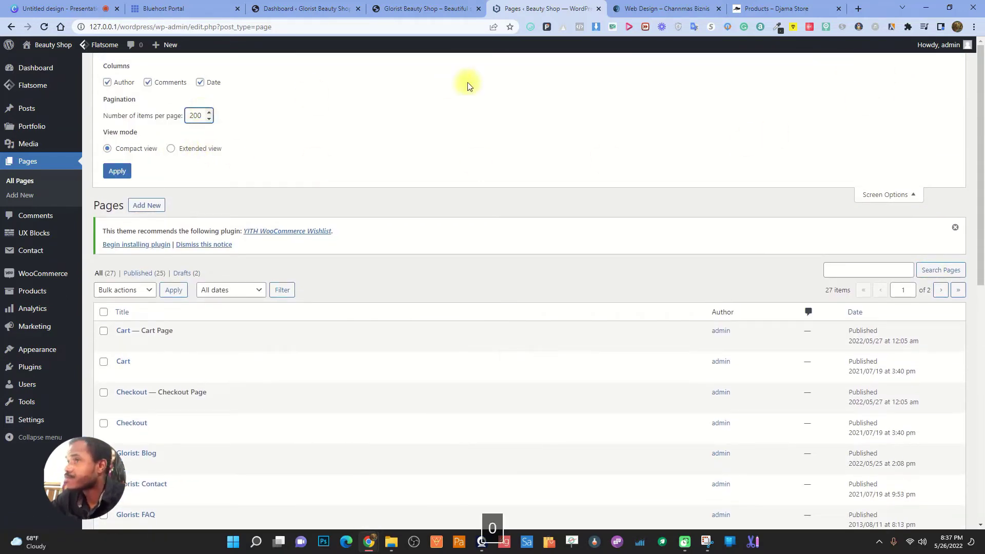
click(118, 171)
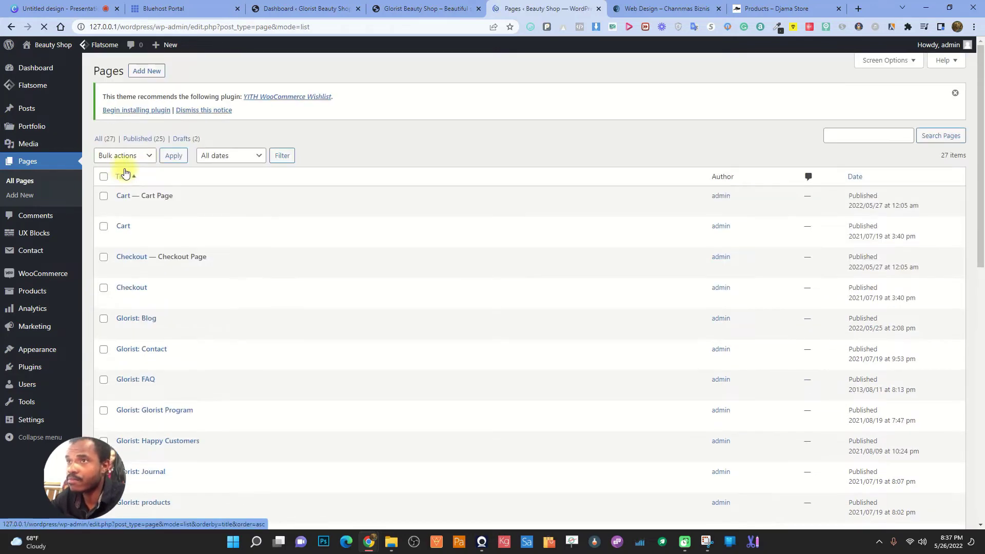
scroll(650, 248, down, 10)
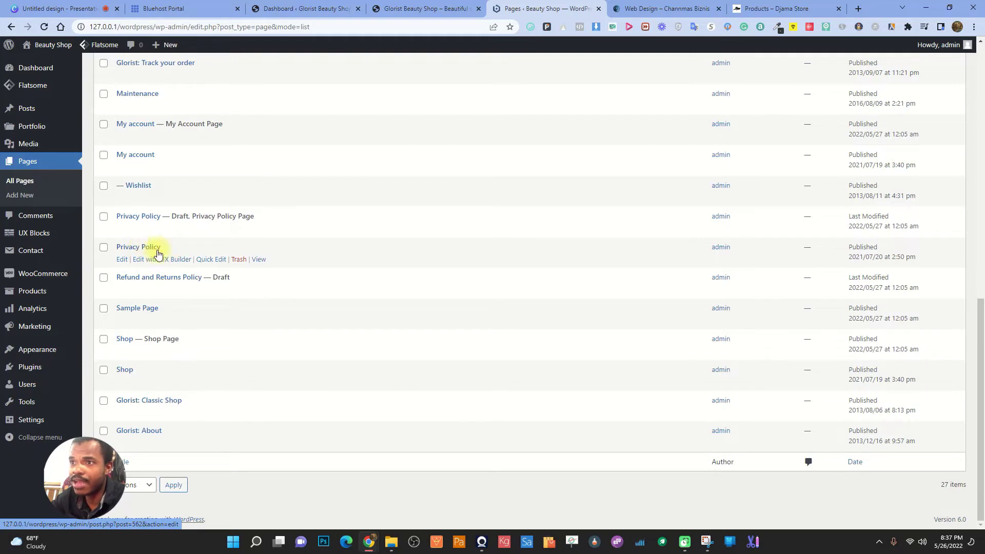
View the published Privacy Policy page in a separate tab and close it
right_click(258, 261)
click(303, 269)
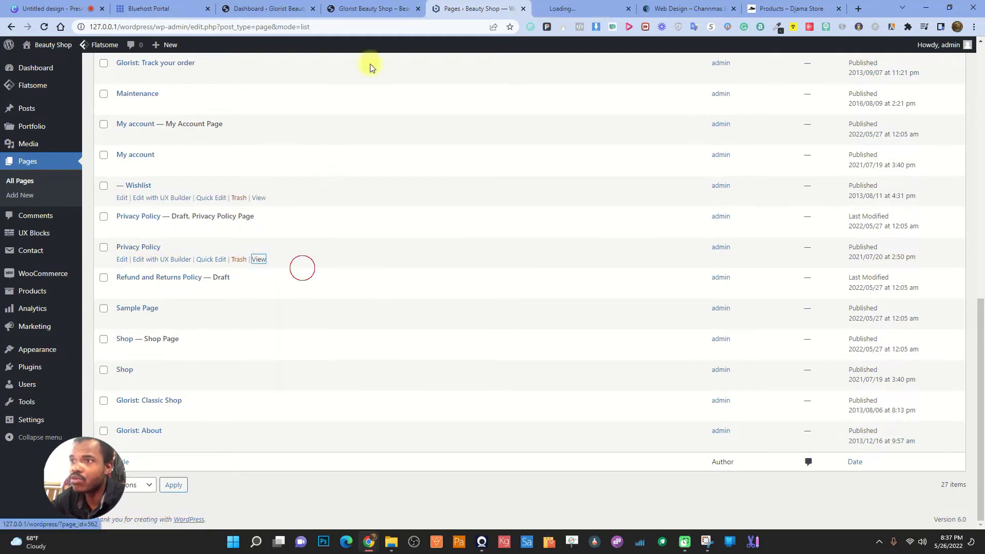
click(572, 6)
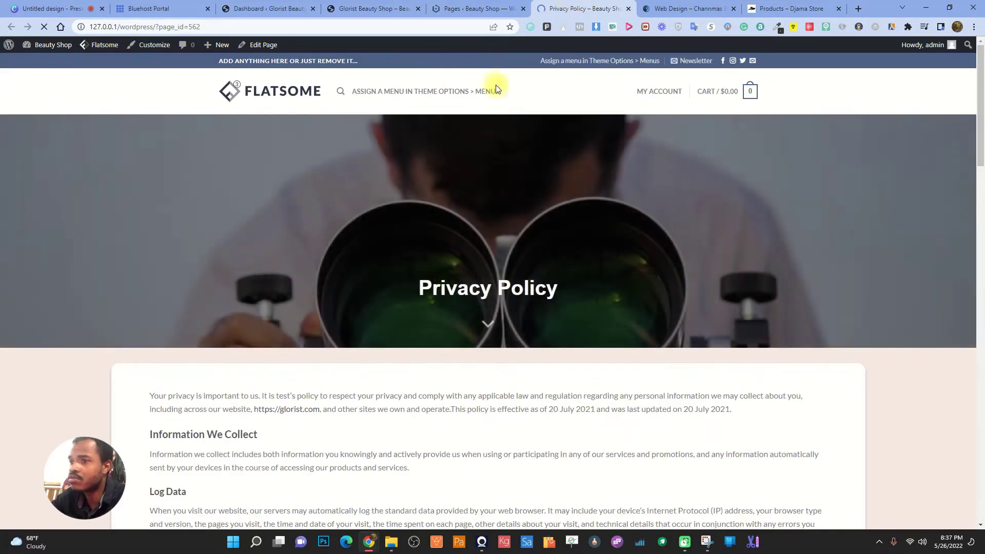
click(629, 9)
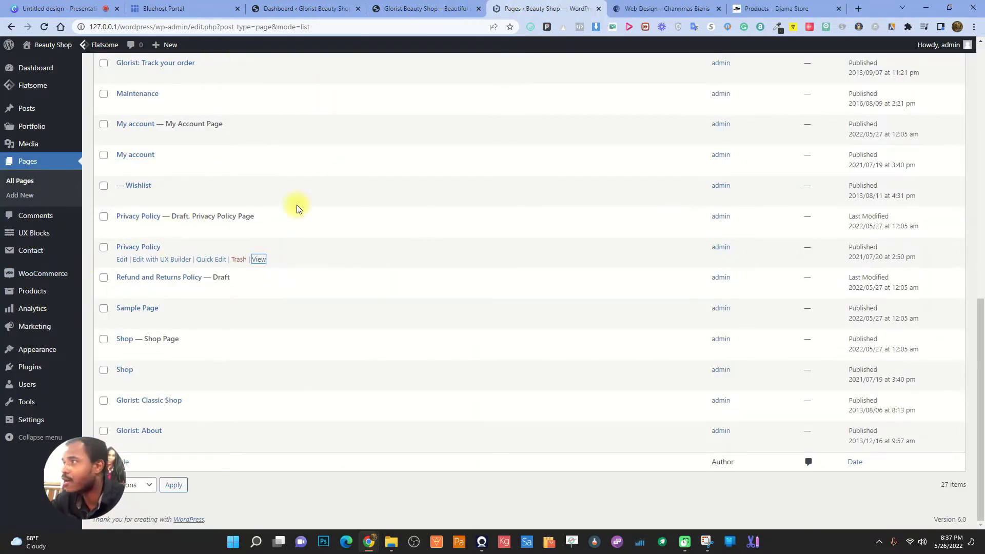
Look through the local site's pages list again and compare it with the Glorist template's home page
scroll(482, 269, up, 5)
scroll(369, 273, up, 4)
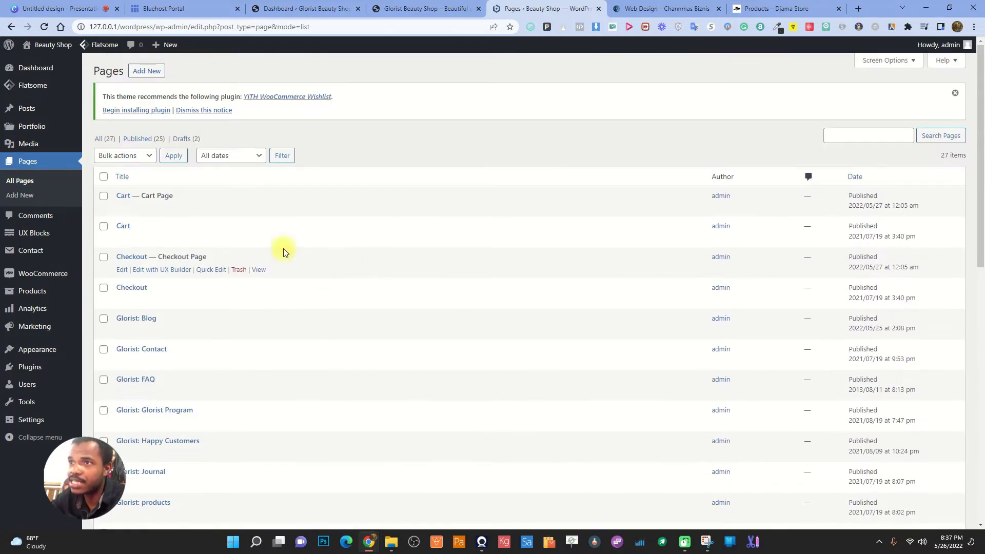
scroll(161, 323, down, 10)
scroll(207, 328, up, 10)
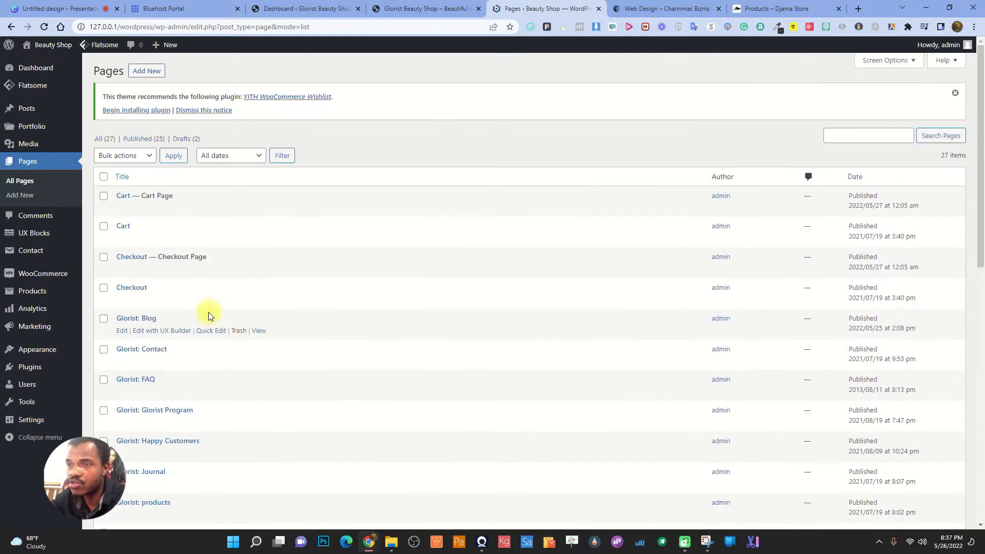
scroll(276, 333, down, 3)
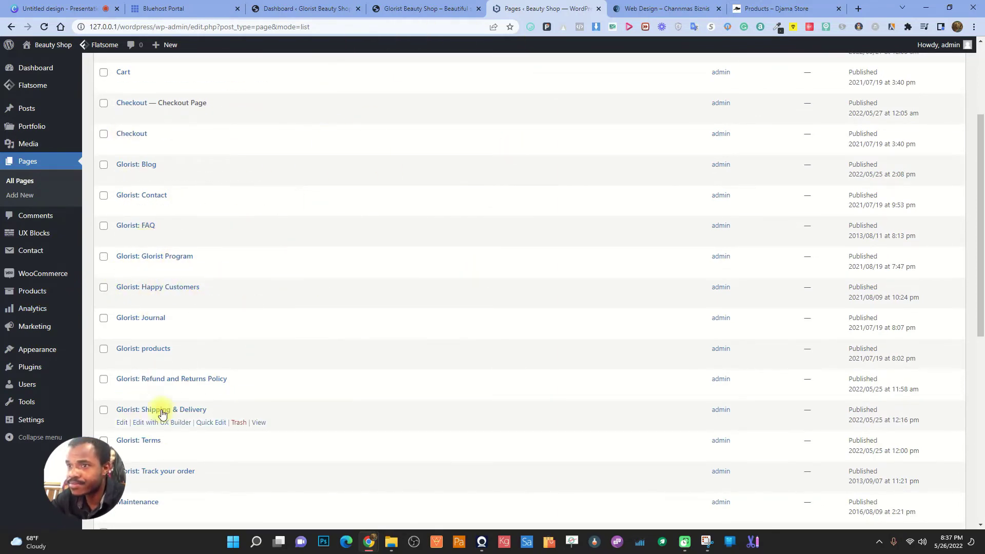
click(421, 8)
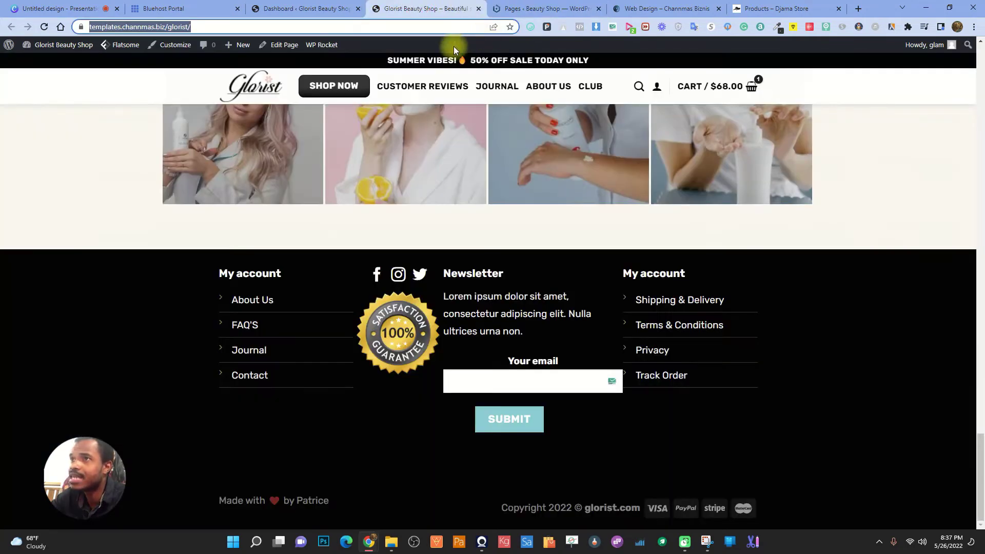
Open the local Beauty Shop home page in a new tab, look through its posts and return to the pages list
click(521, 5)
mouse_move(46, 45)
right_click(39, 61)
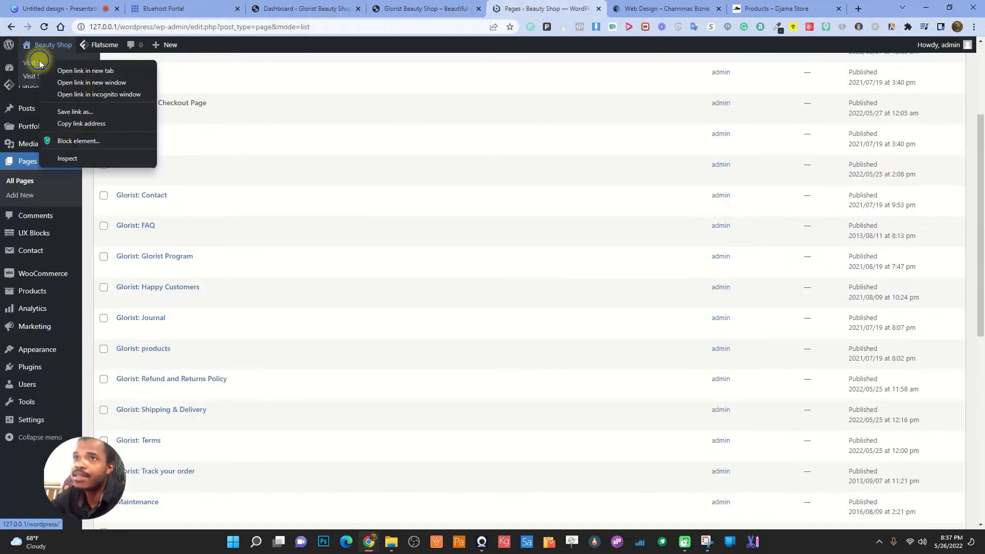
click(71, 72)
click(580, 8)
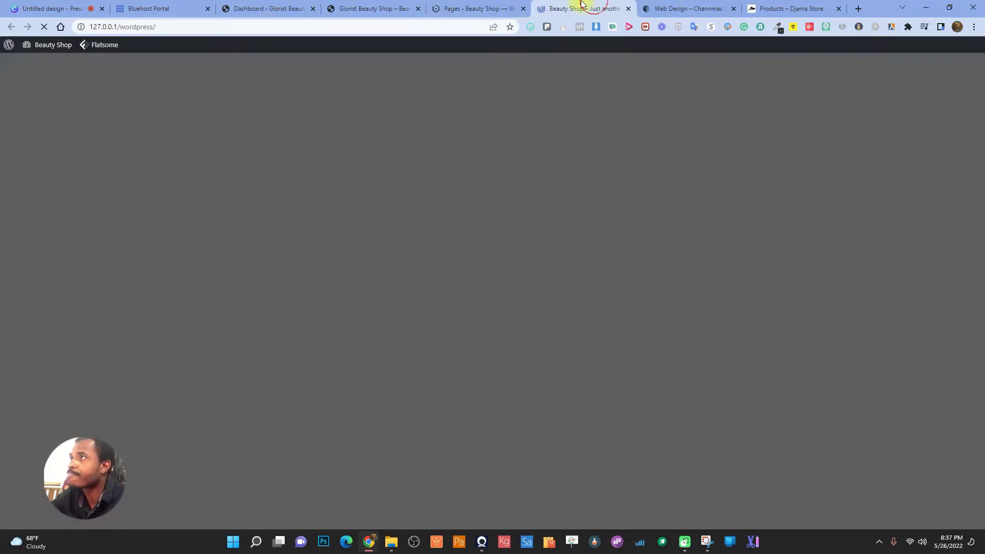
scroll(369, 282, down, 10)
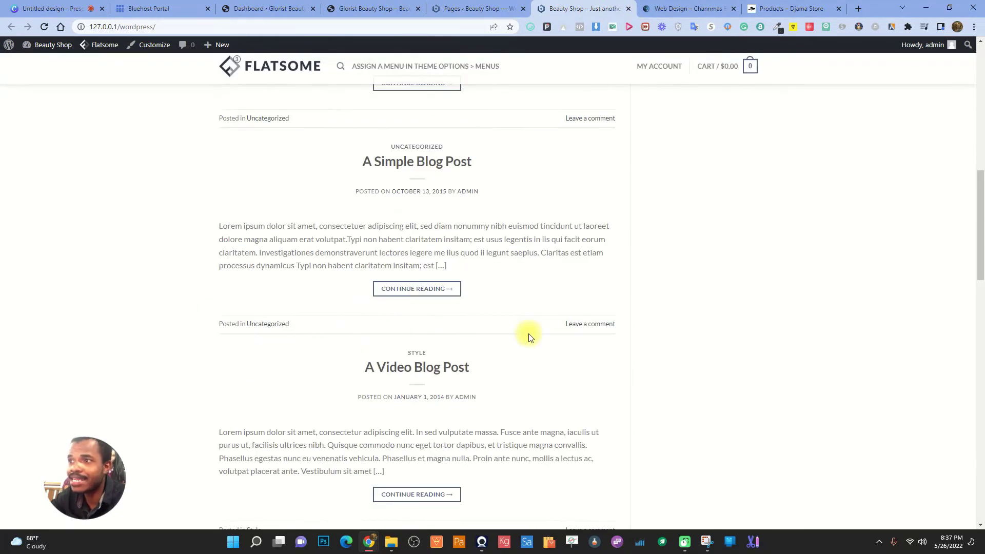
scroll(551, 334, up, 10)
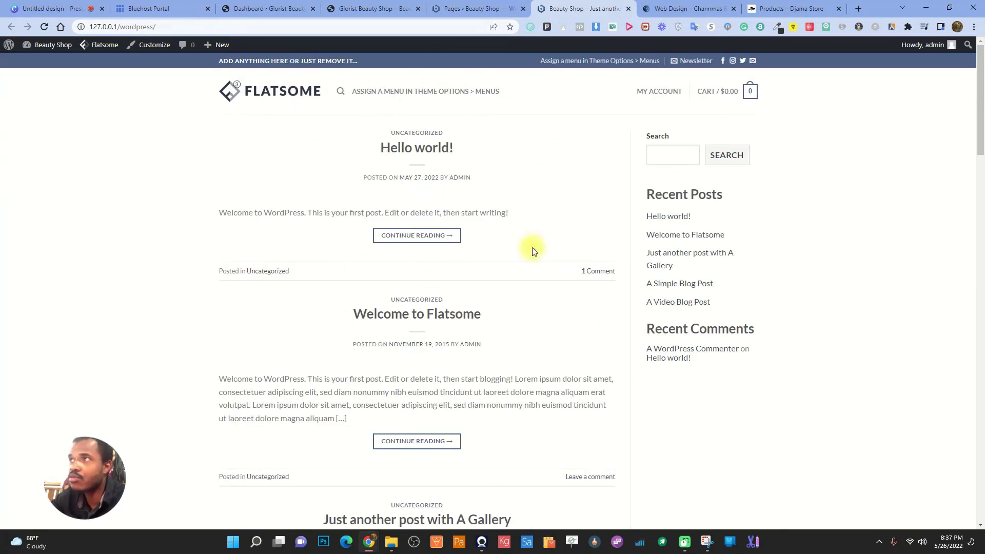
click(479, 8)
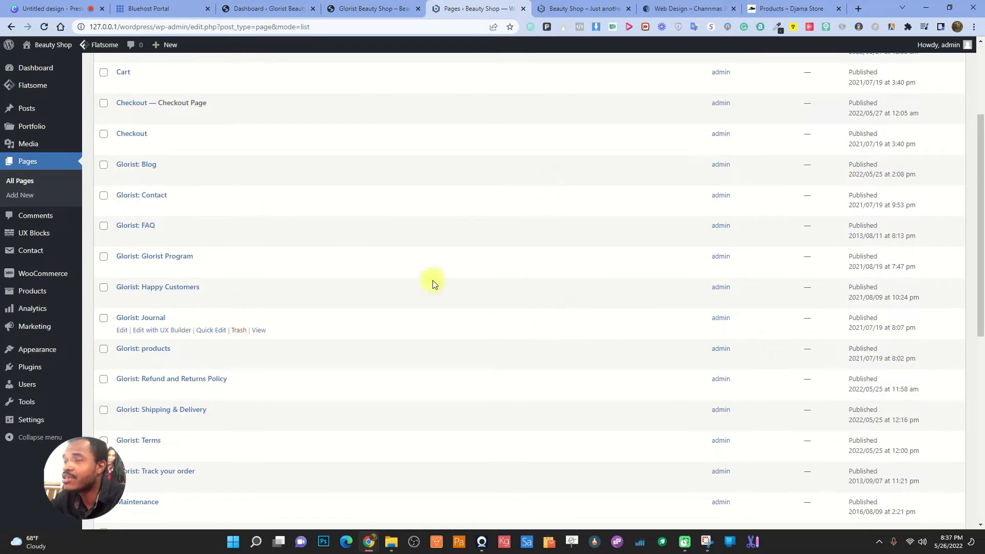
Open Backup Text File from the Glorist Template folder in Documents and copy its text
click(391, 542)
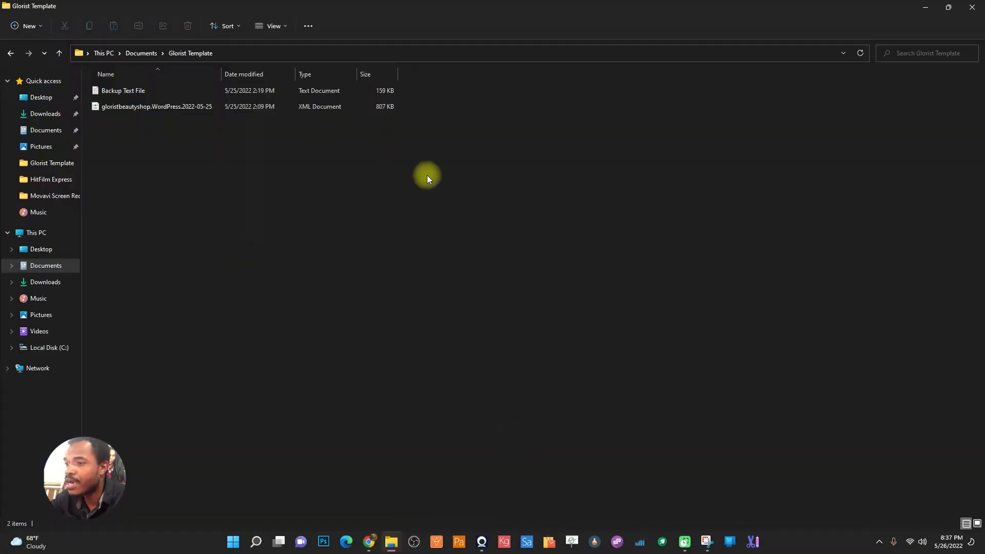
double_click(153, 91)
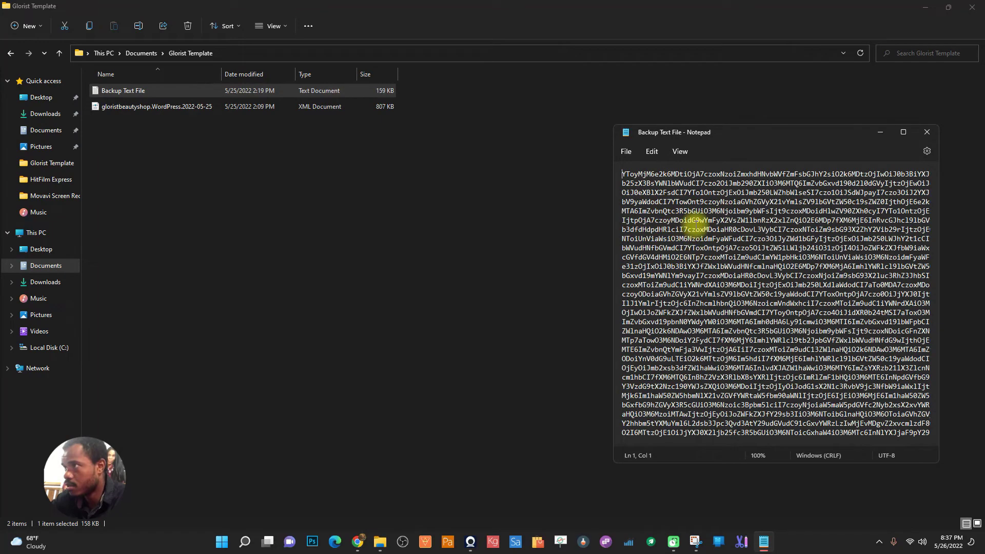
click(926, 132)
right_click(154, 91)
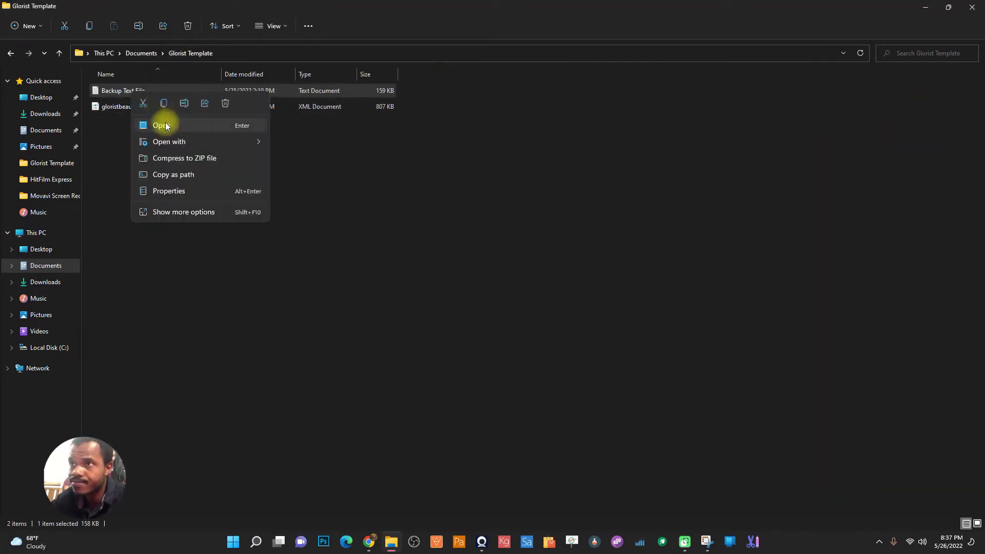
click(163, 124)
click(713, 226)
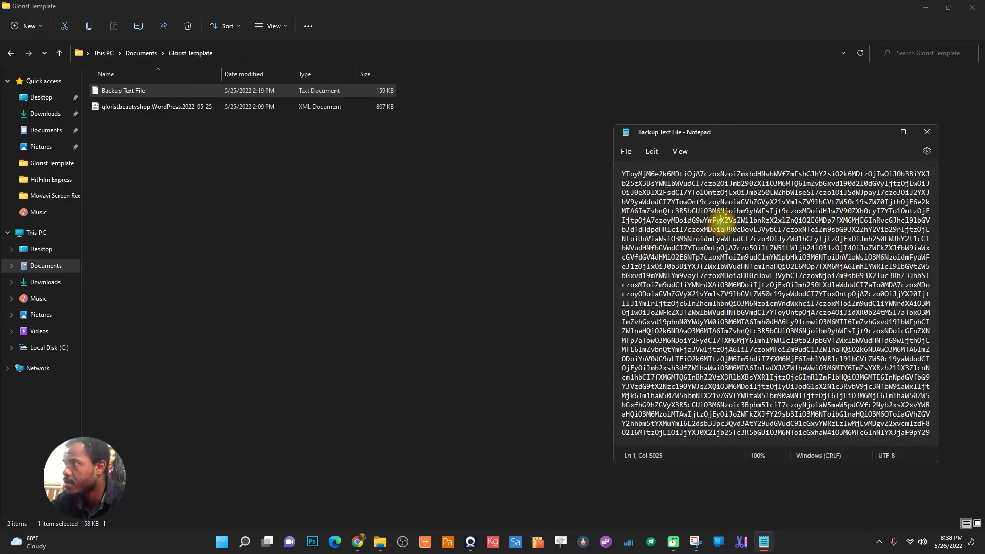
drag(622, 171, 918, 461)
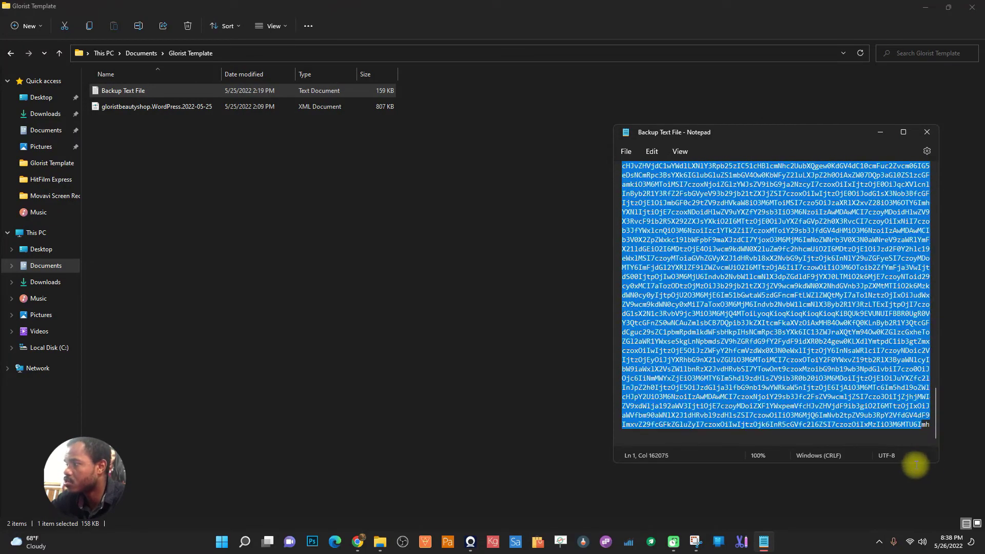
right_click(814, 306)
click(821, 306)
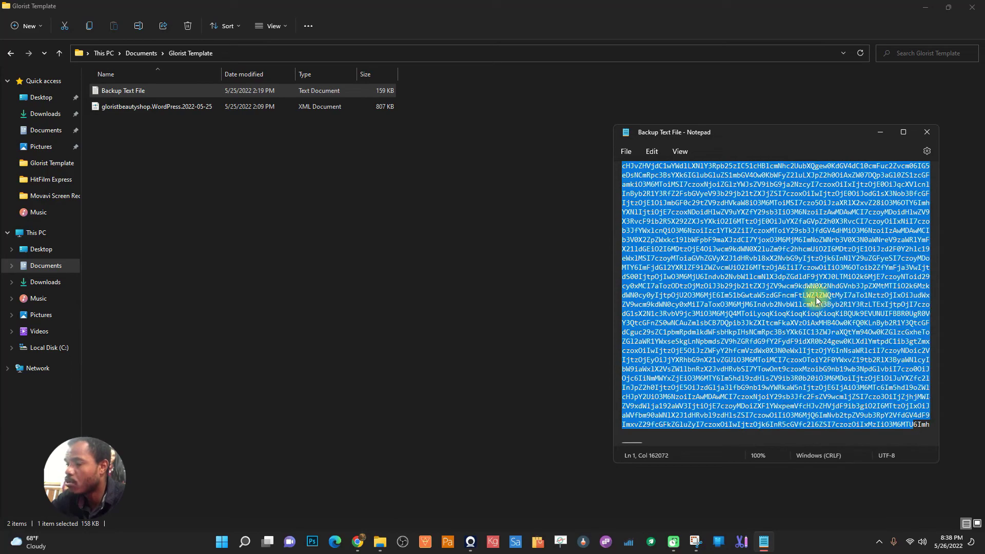
Switch to Chrome and open the Flatsome theme's advanced options at Backup and Import in the local dashboard
mouse_move(361, 546)
click(373, 500)
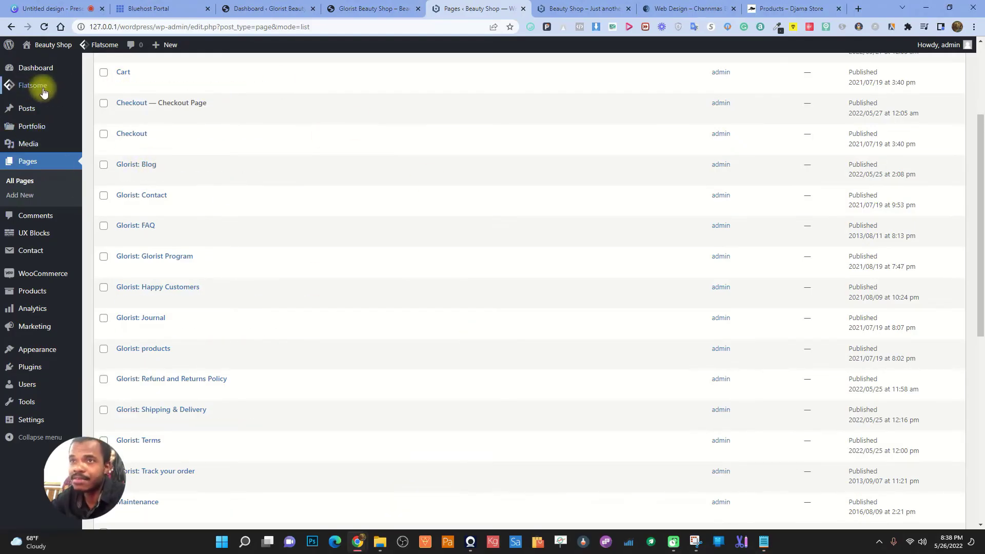
mouse_move(46, 85)
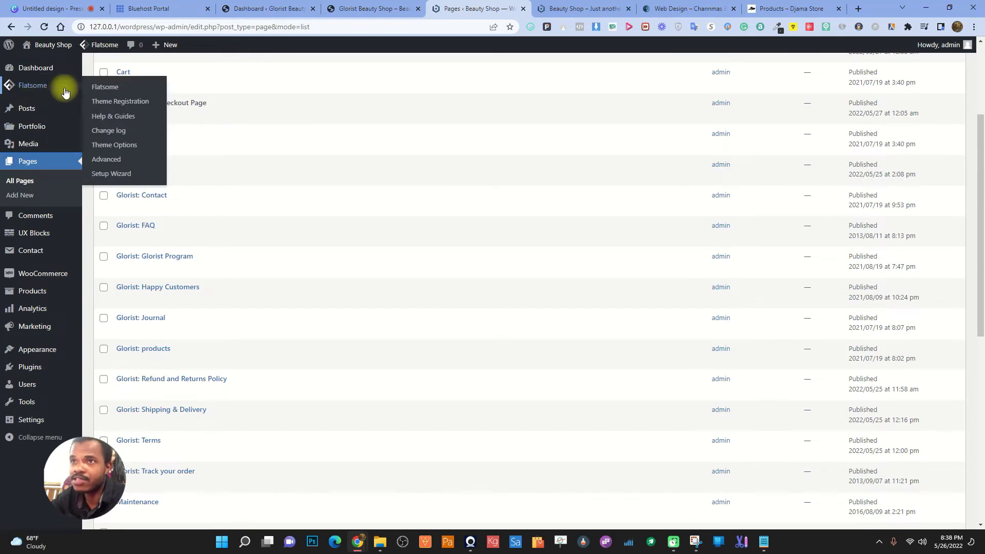
click(107, 159)
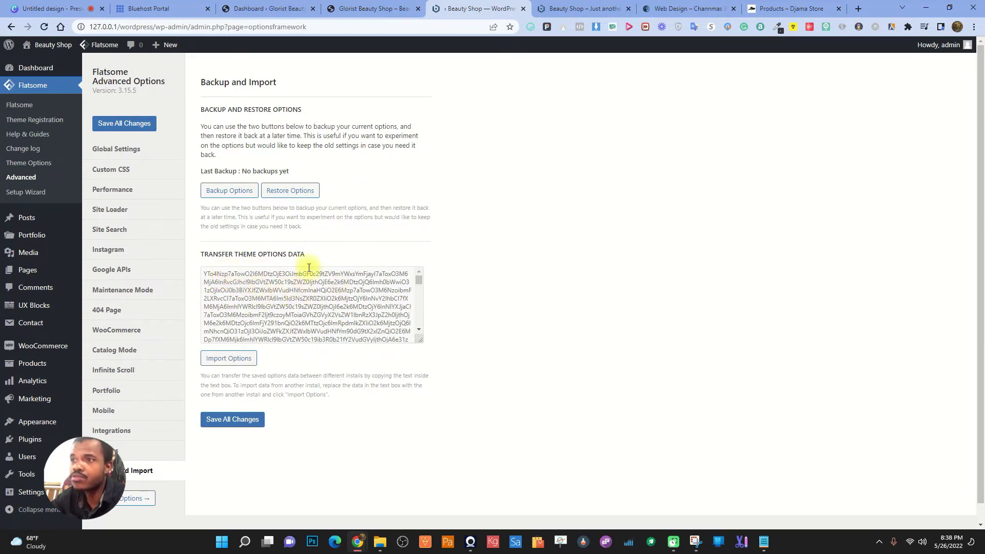
Replace the existing transfer theme options data with the copied backup text
click(303, 307)
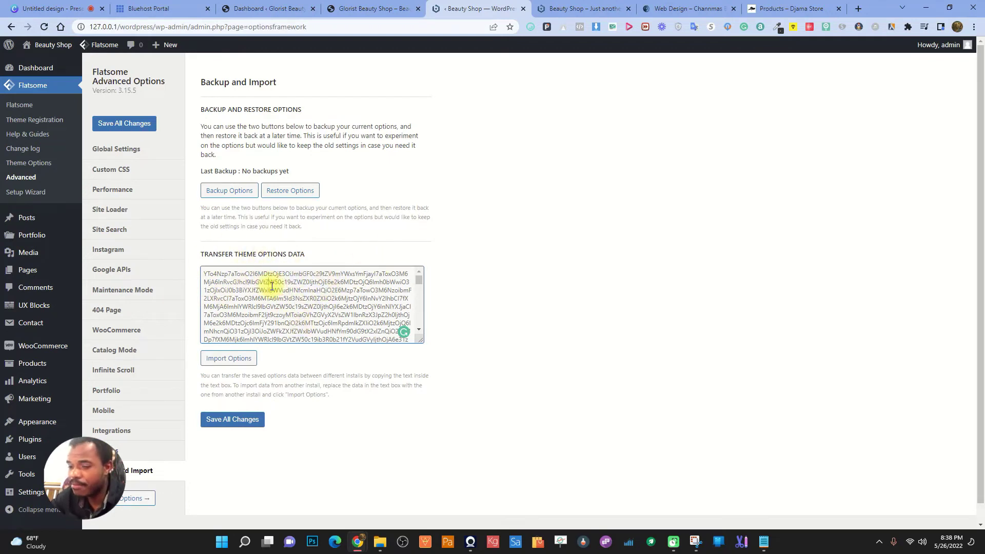
key(ctrl+a)
key(Delete)
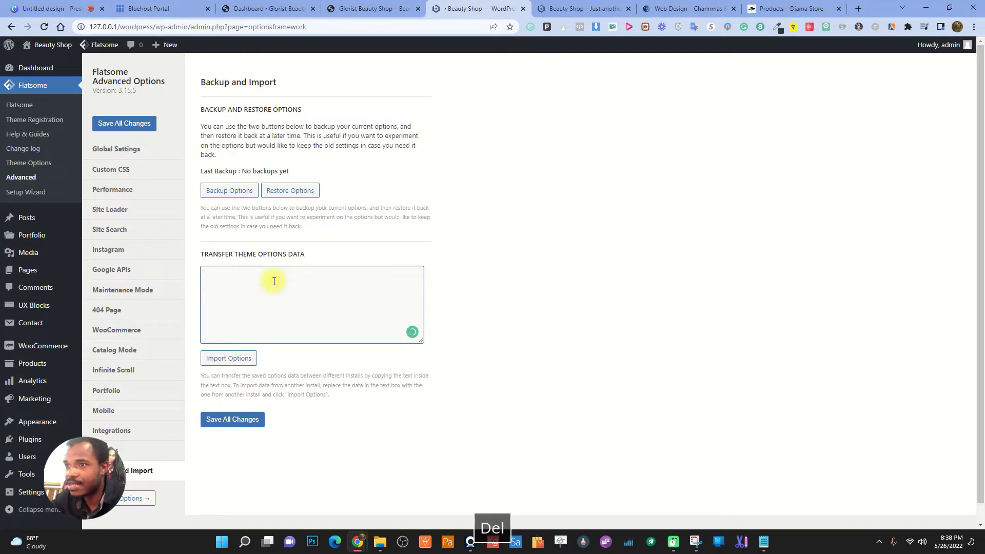
right_click(239, 267)
click(279, 353)
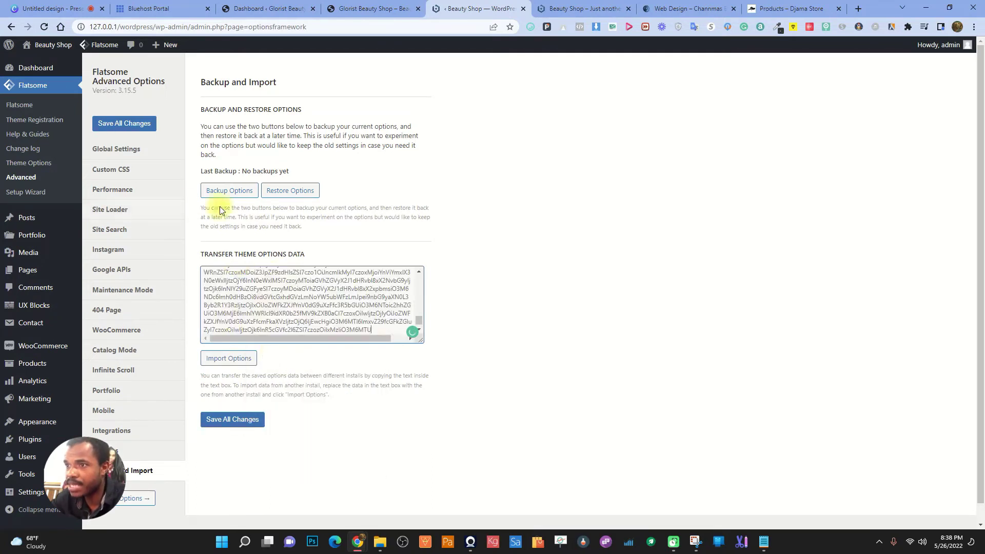
Import the pasted theme options, accept the confirmation and save all changes
click(221, 358)
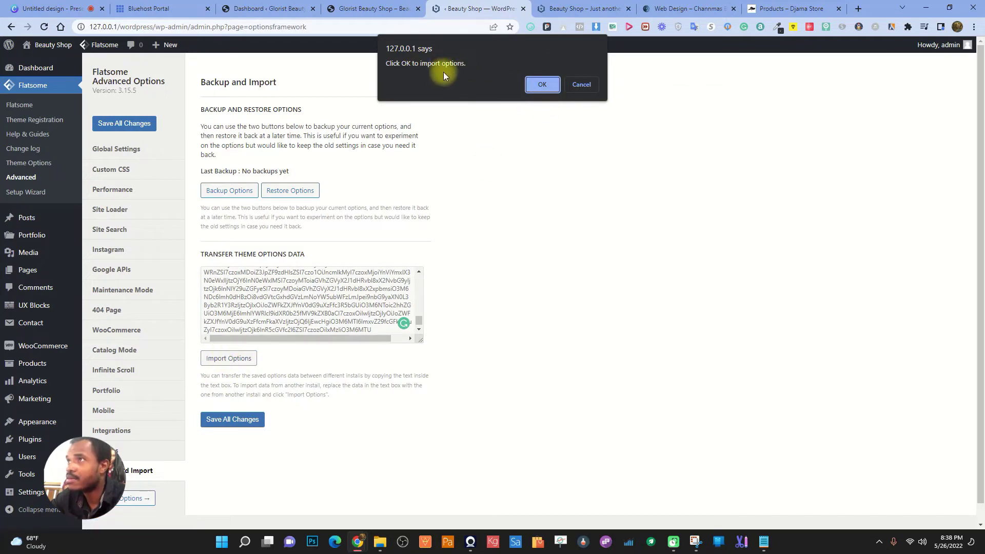
click(546, 85)
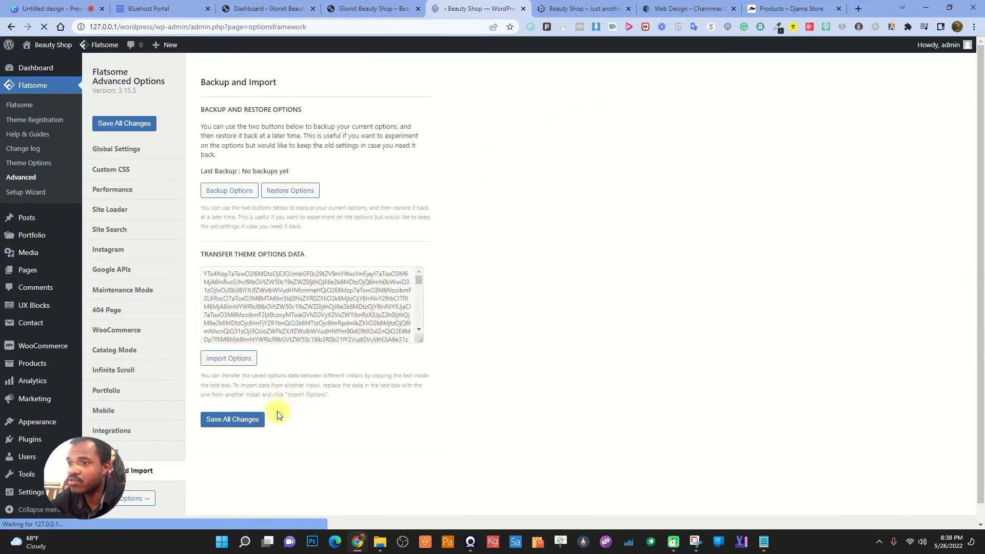
click(232, 419)
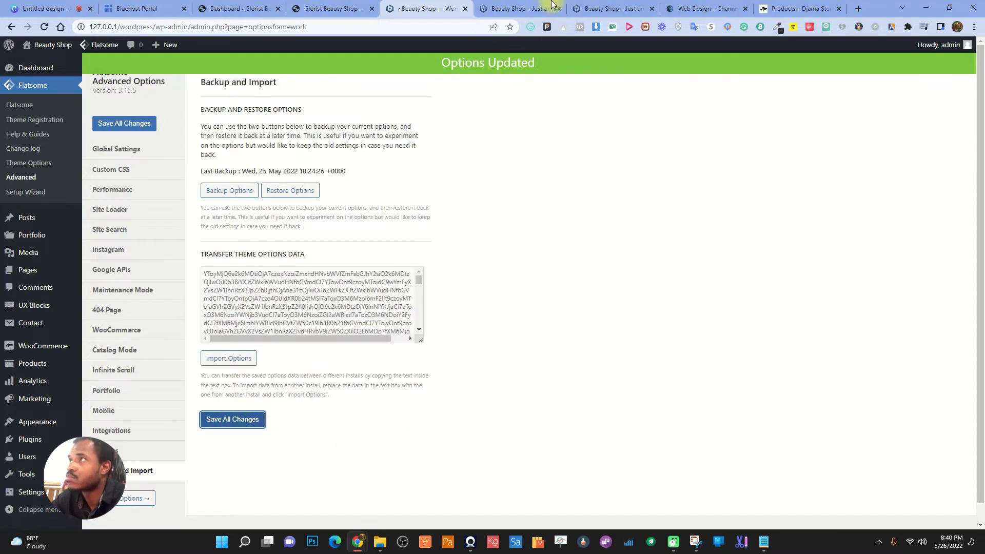
Look through the local Beauty Shop home page to check the imported Glorist theme options
click(553, 9)
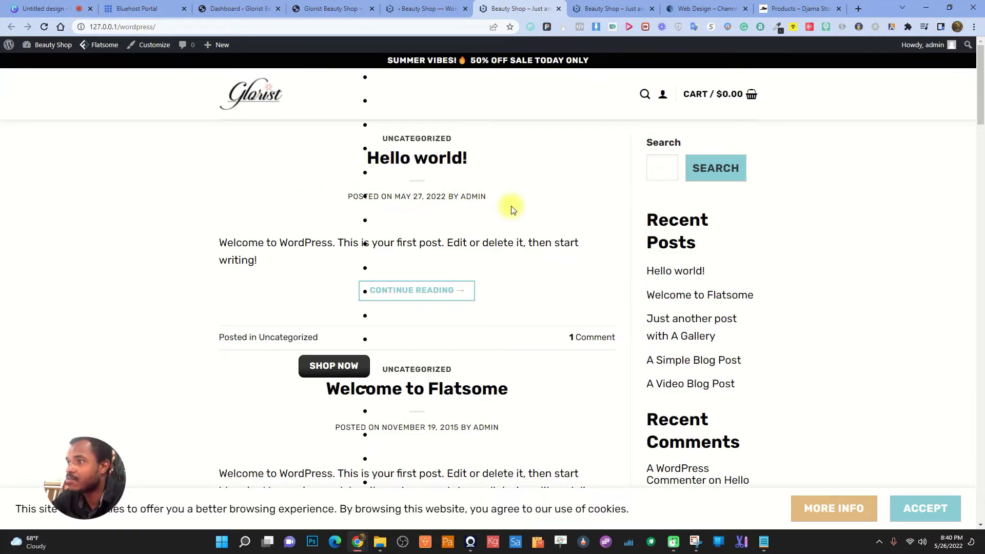
scroll(509, 191, down, 20)
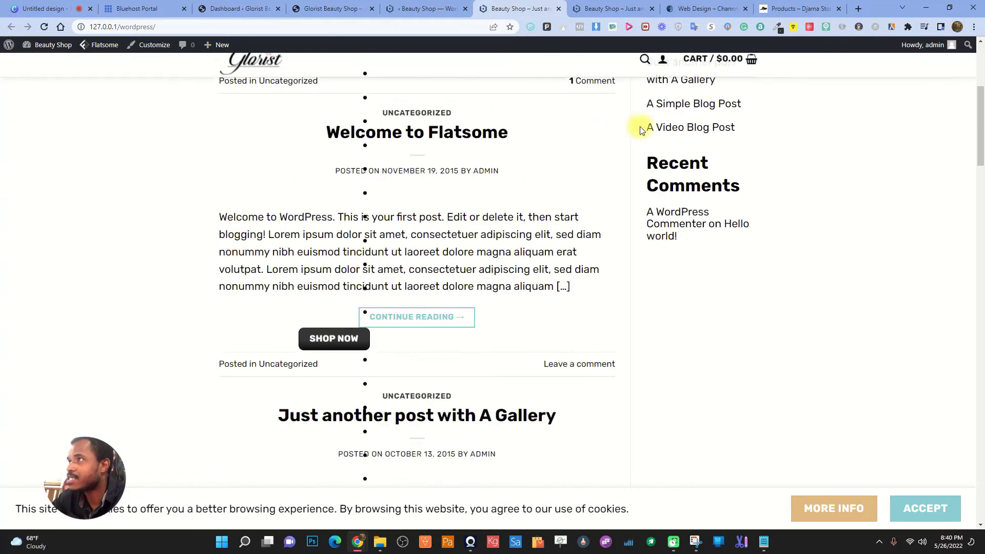
scroll(482, 246, down, 15)
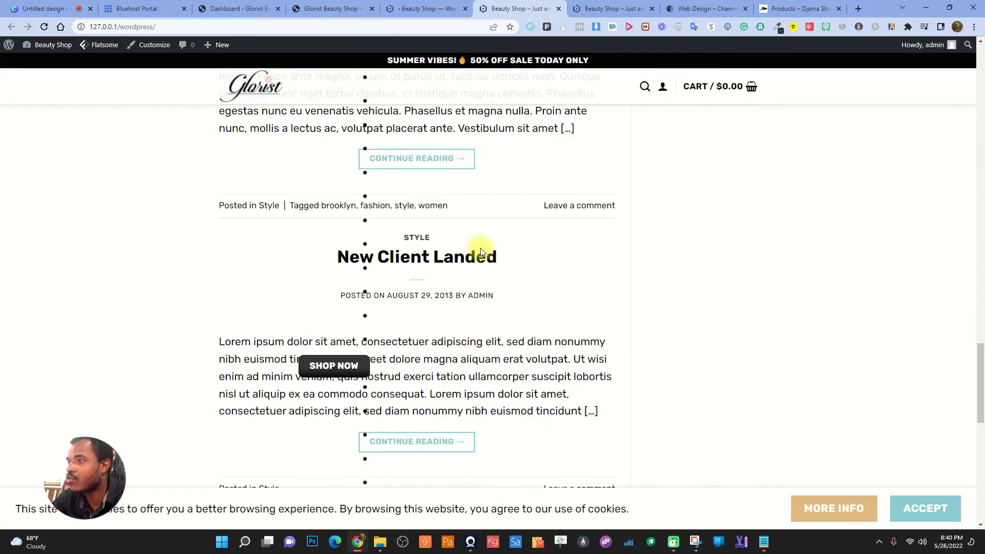
scroll(469, 236, up, 10)
scroll(466, 114, up, 15)
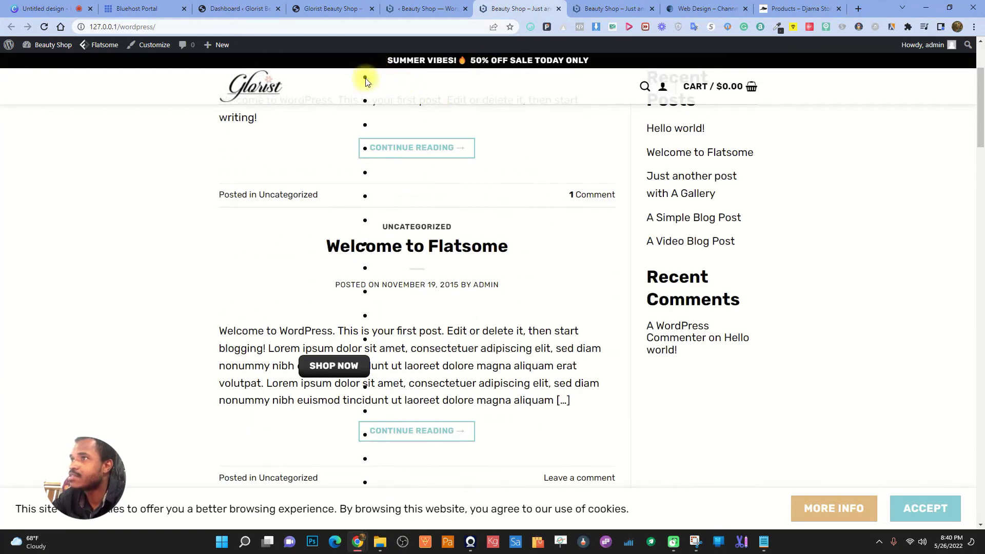
scroll(447, 160, up, 3)
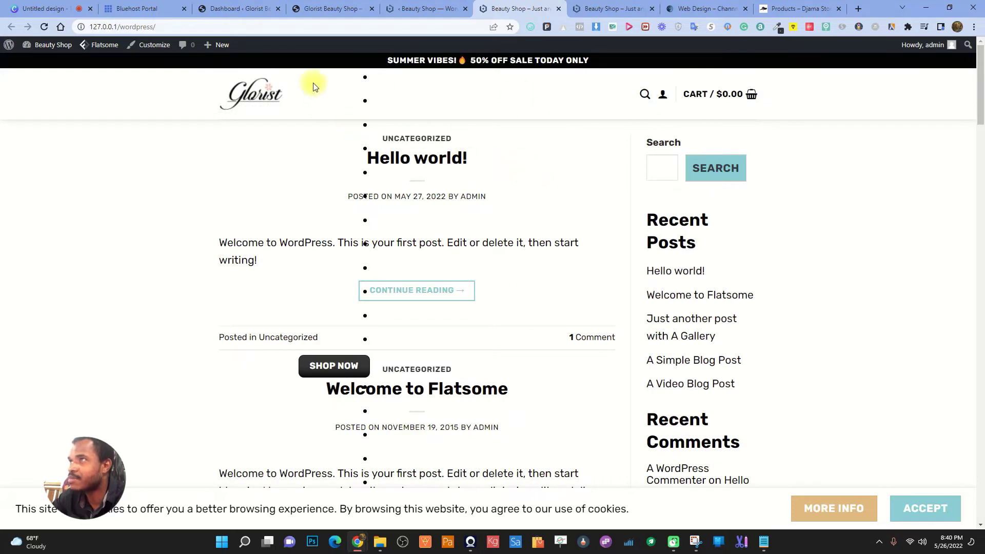
Compare the header and layout of the Glorist template's home page with the local Beauty Shop home page
click(352, 4)
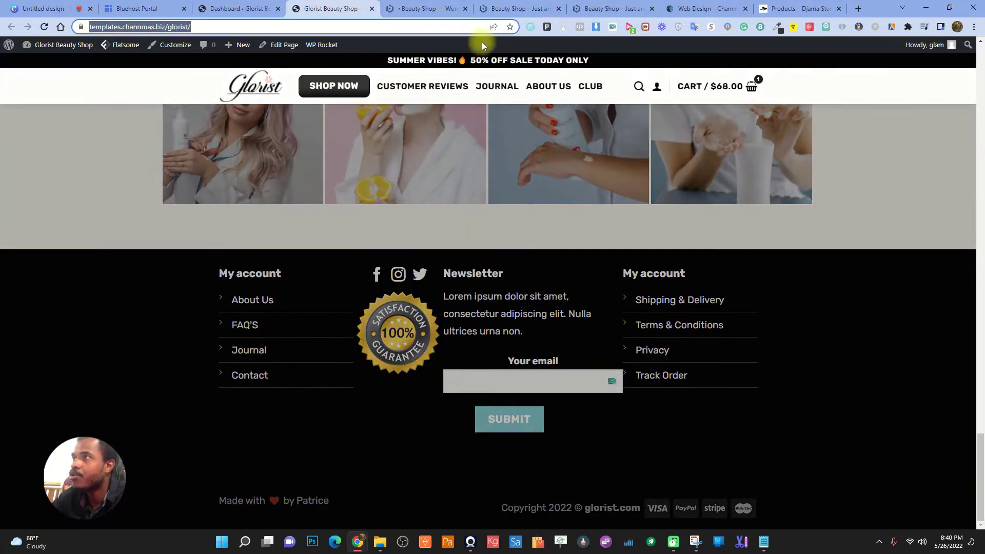
click(527, 5)
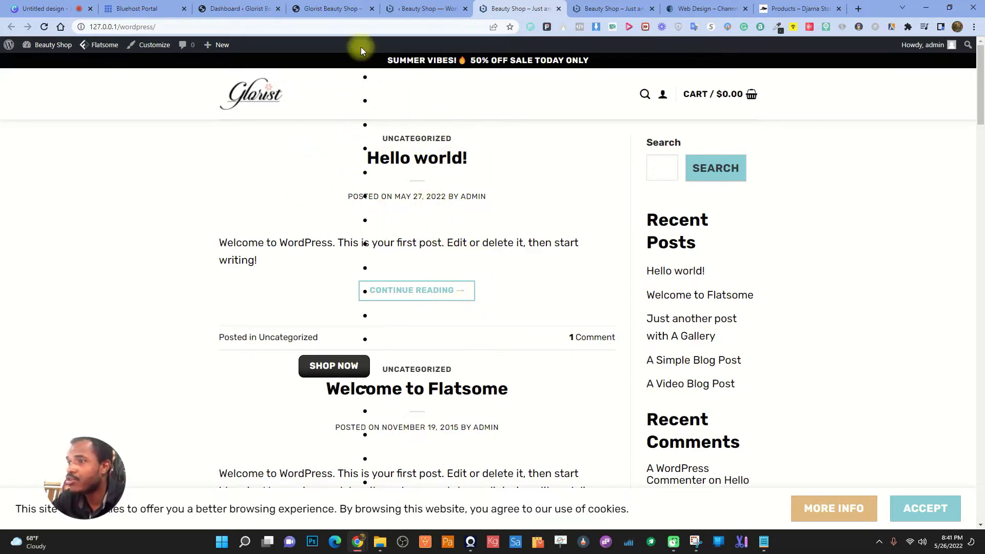
scroll(362, 337, down, 6)
scroll(363, 333, up, 9)
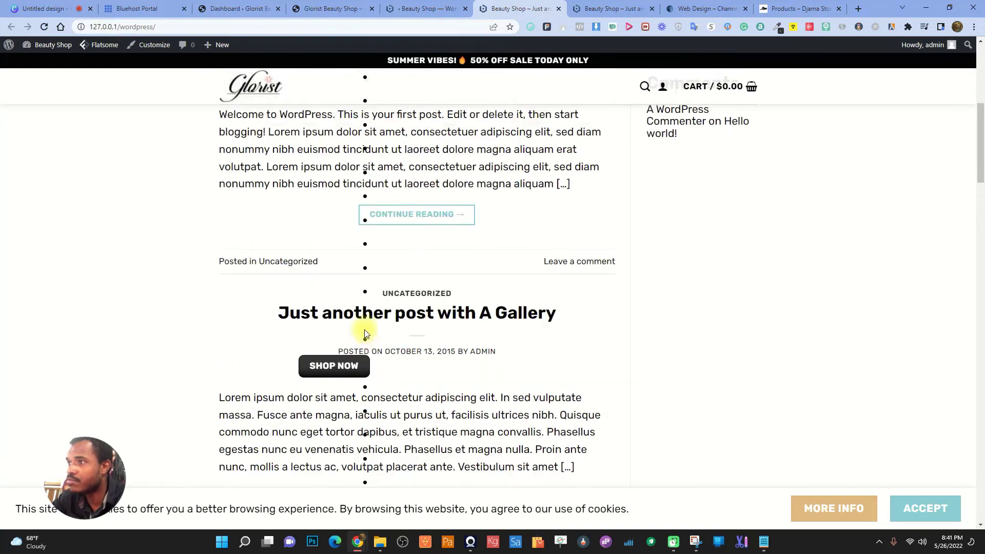
click(265, 103)
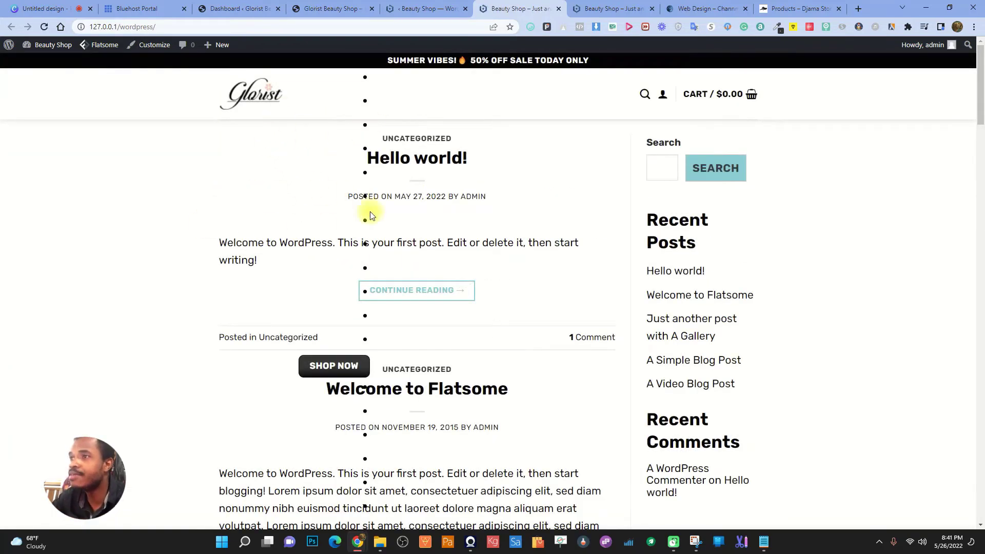
scroll(370, 211, down, 2)
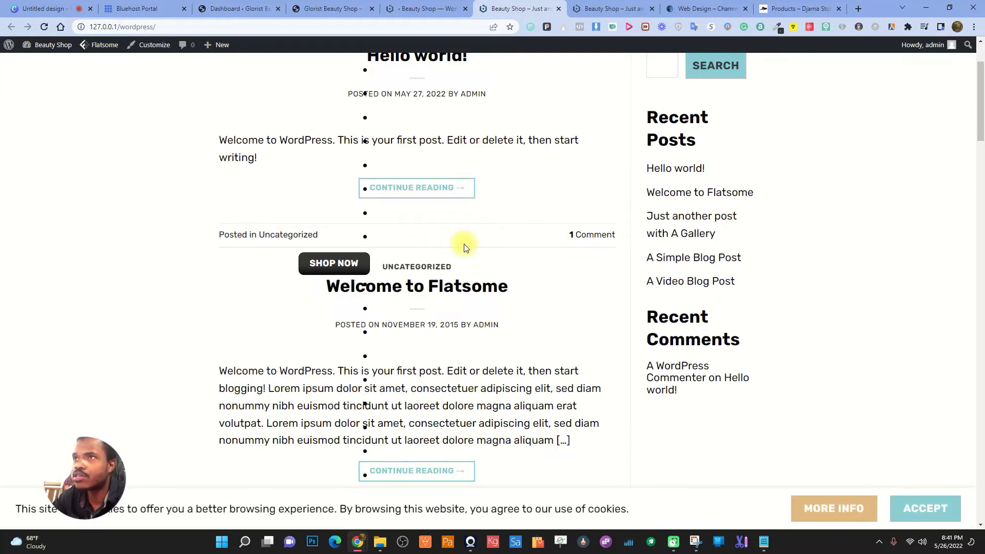
scroll(465, 247, up, 2)
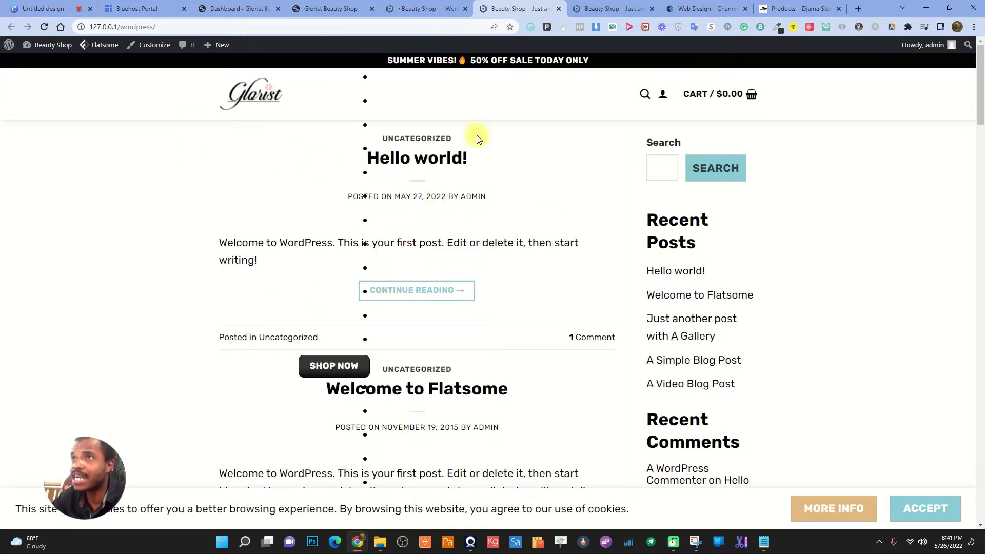
In the local Beauty Shop's Reading settings, make the homepage a static page and choose Glorist: Classic Shop
click(240, 8)
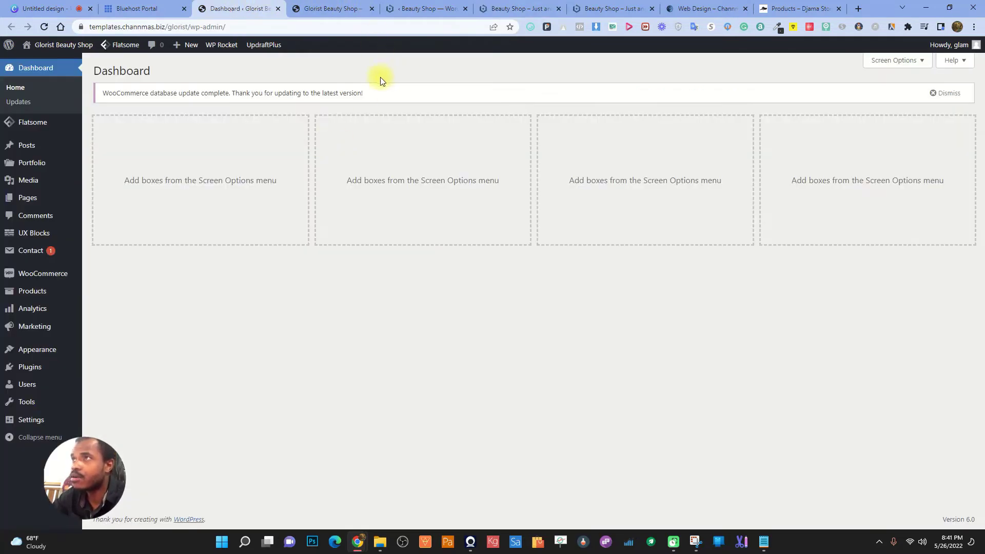
click(369, 6)
click(419, 6)
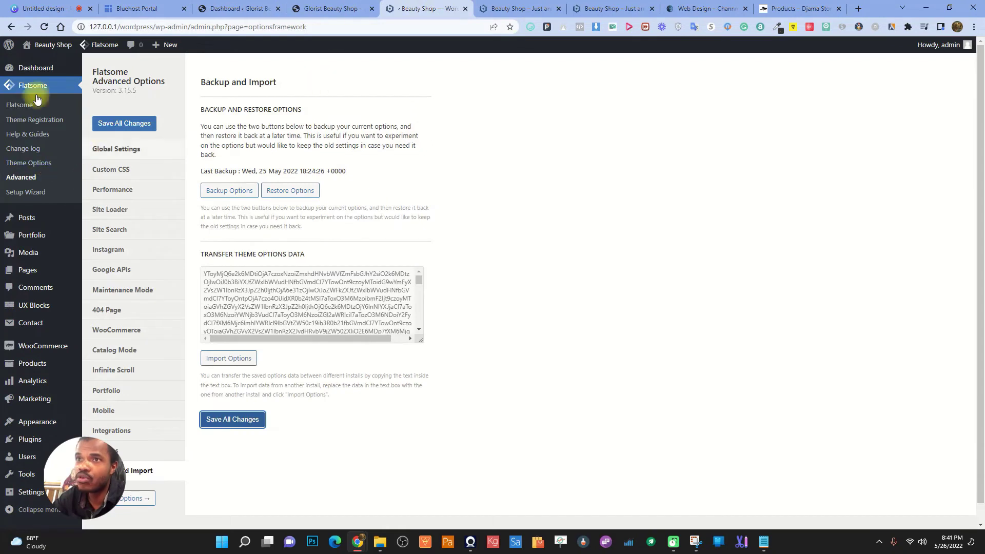
mouse_move(37, 502)
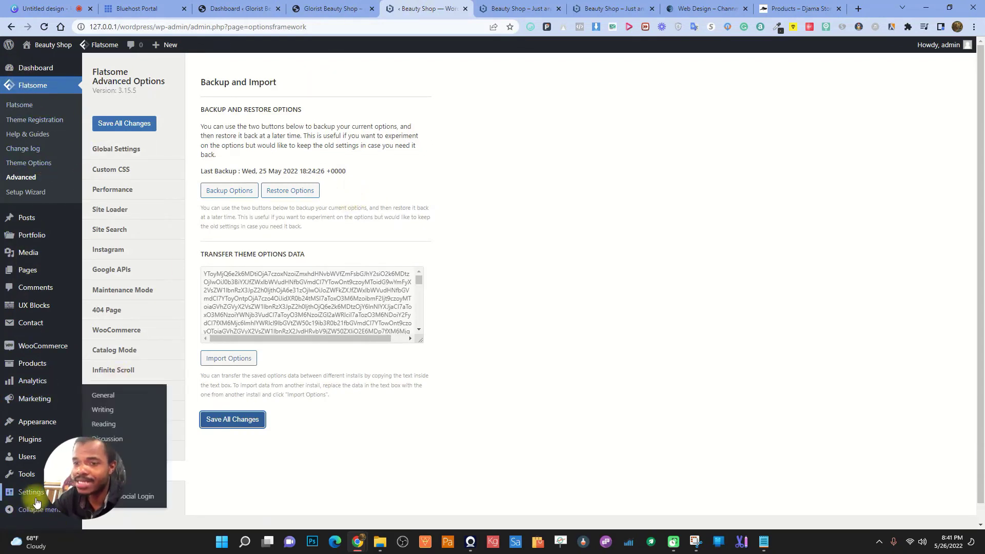
click(119, 429)
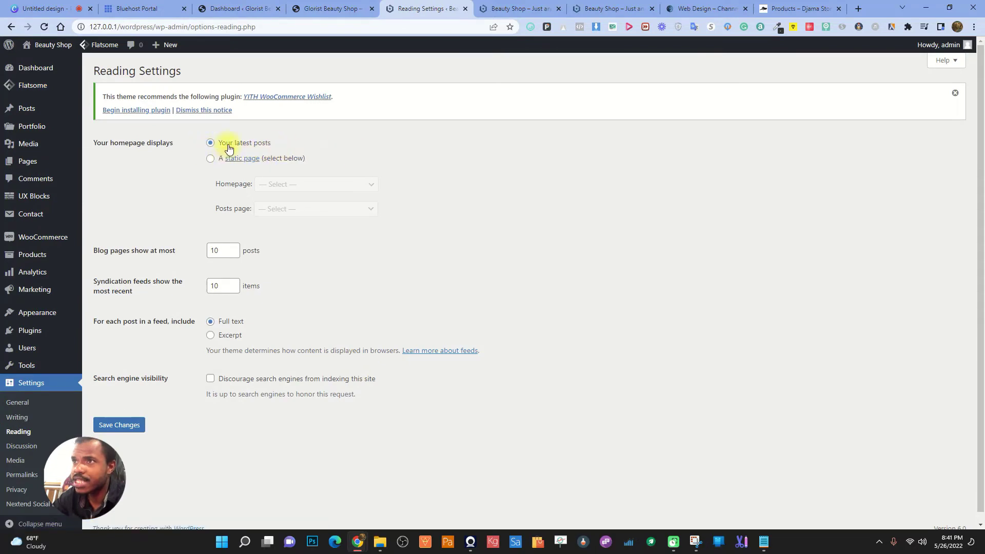
click(210, 158)
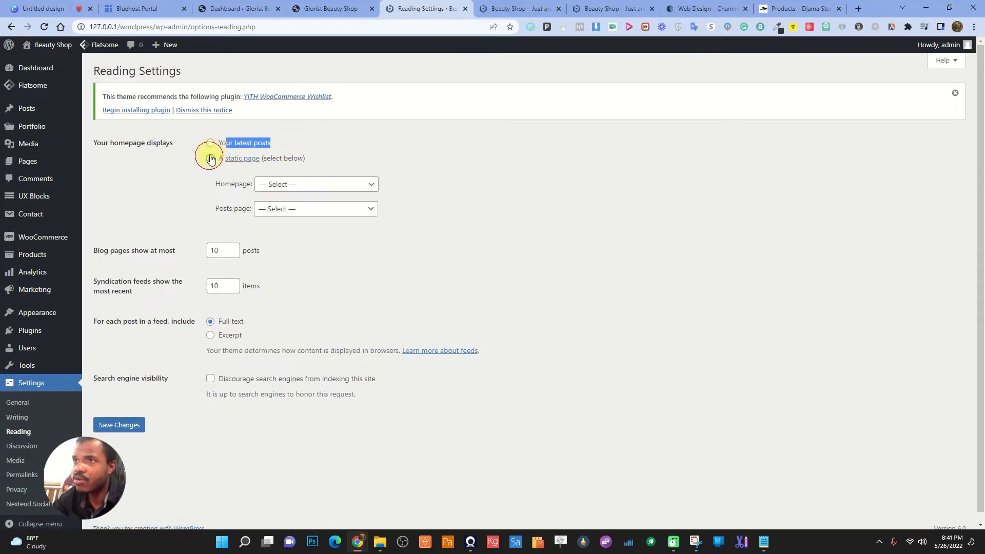
drag(212, 185, 296, 185)
click(296, 186)
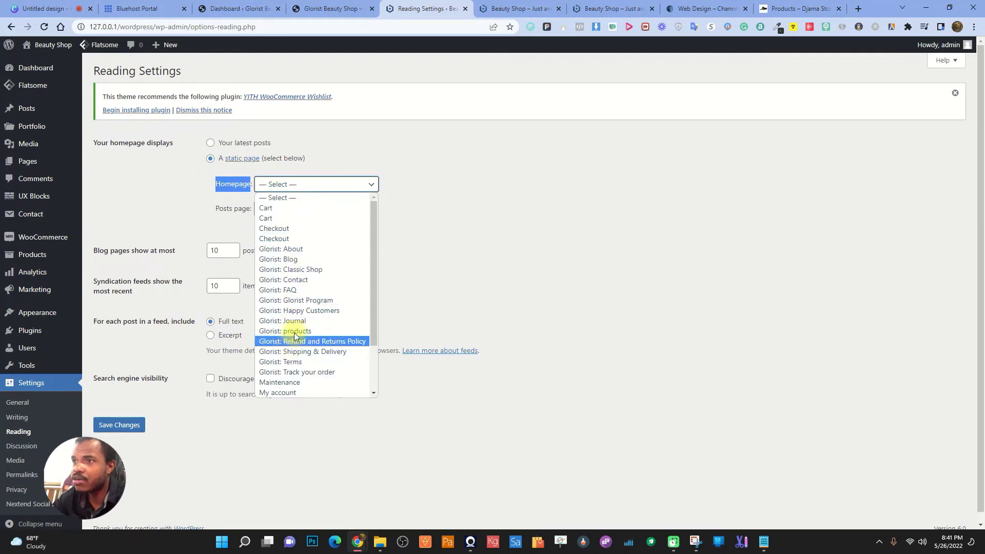
scroll(305, 282, down, 2)
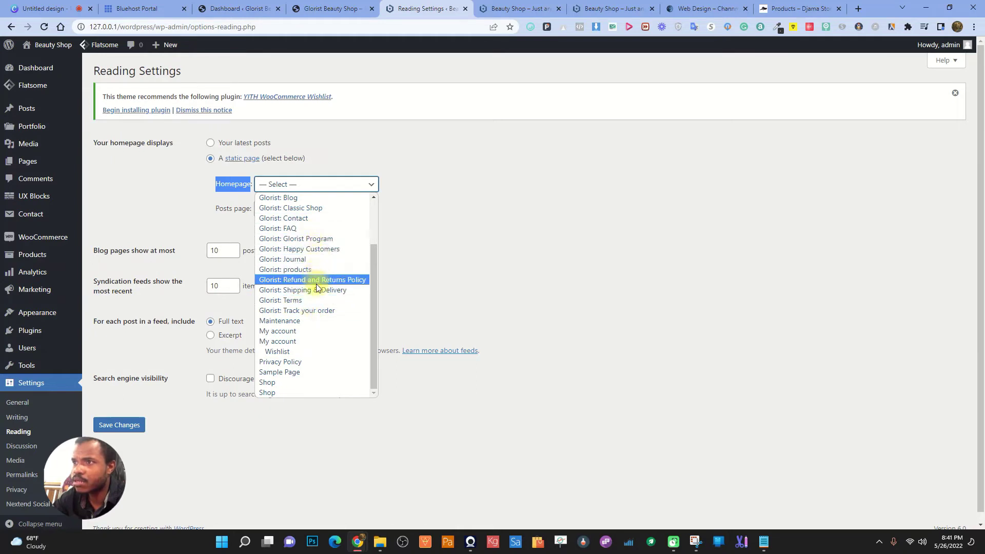
click(302, 209)
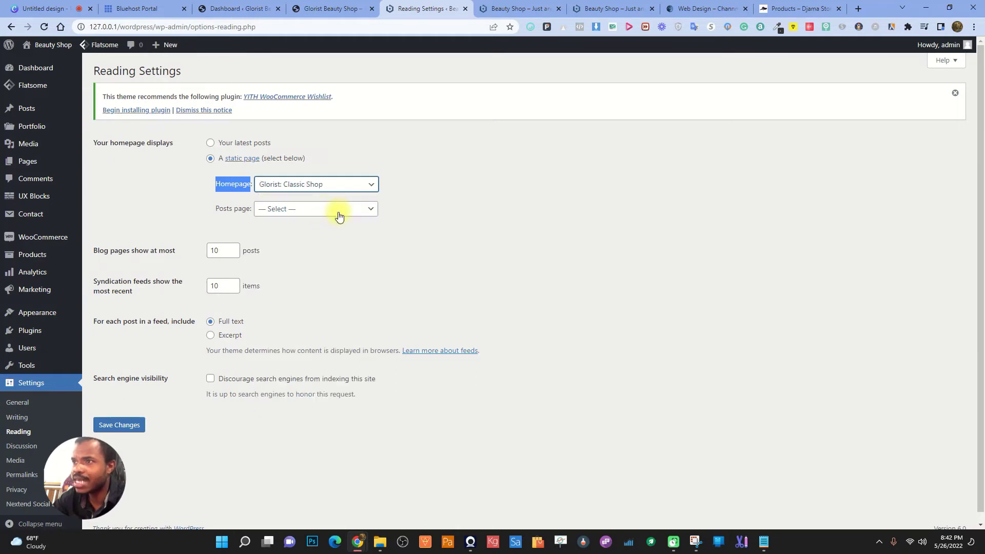
Set the posts page to Glorist: Blog and save the Reading settings
click(282, 209)
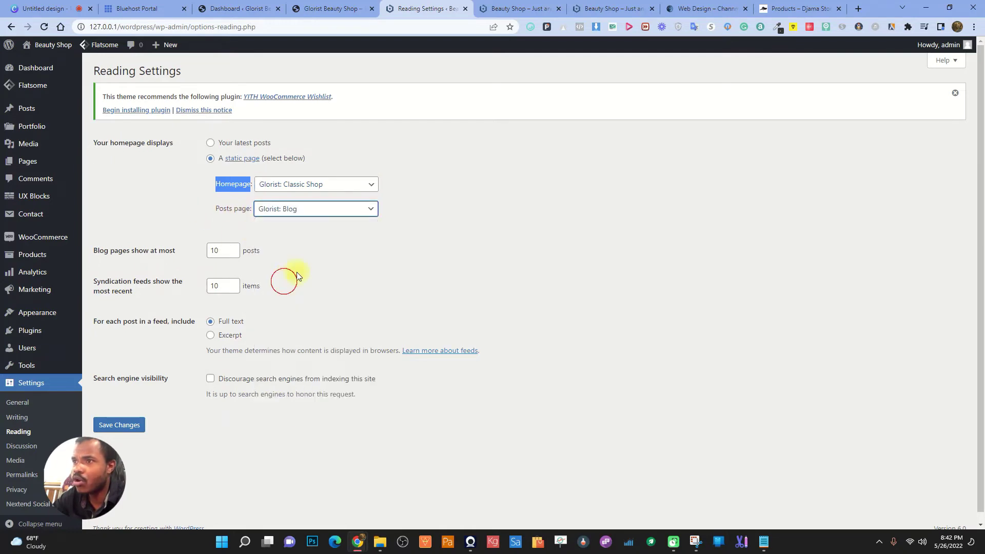
click(284, 283)
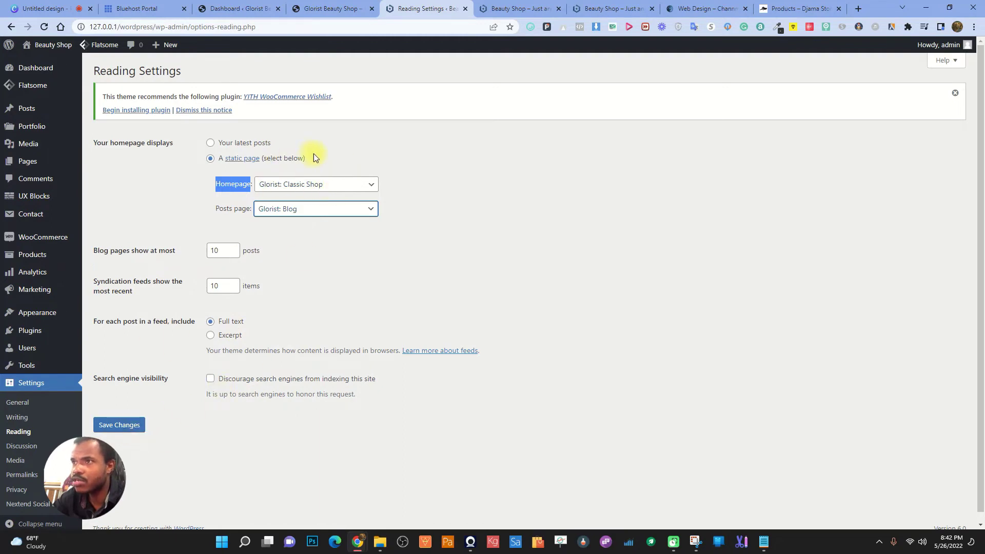
click(113, 424)
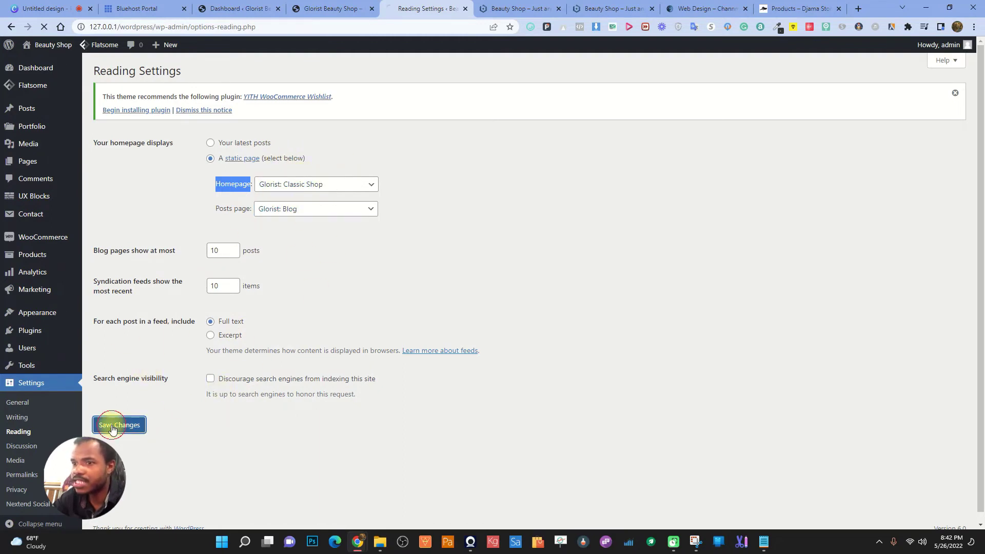
Reload the local Beauty Shop home page and compare its sections and footer with the Glorist template's home page
click(492, 5)
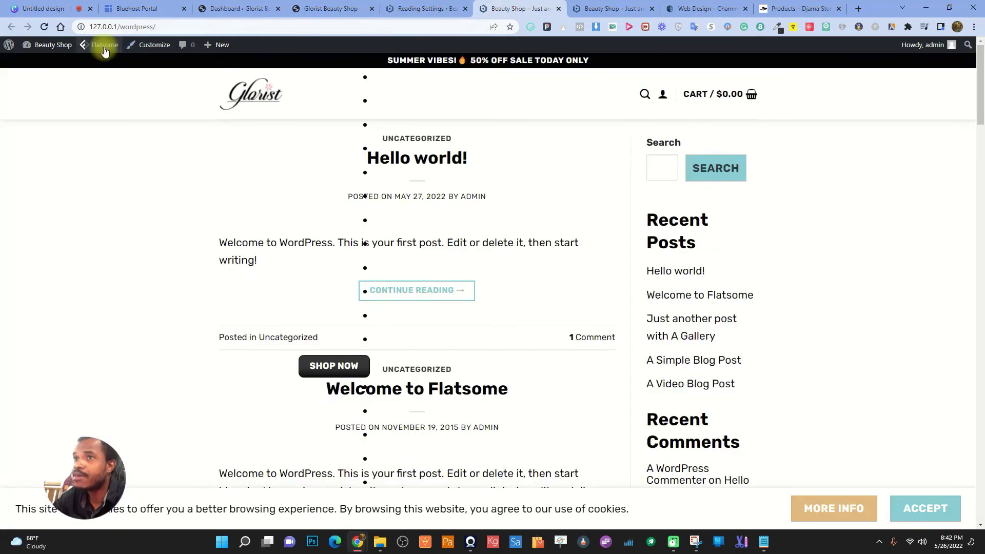
key(F5)
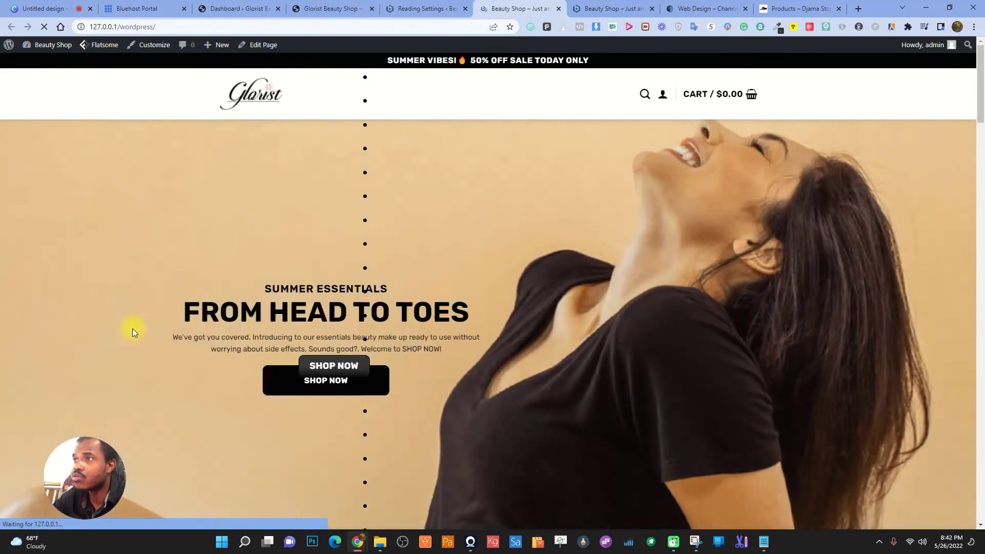
scroll(671, 311, down, 9)
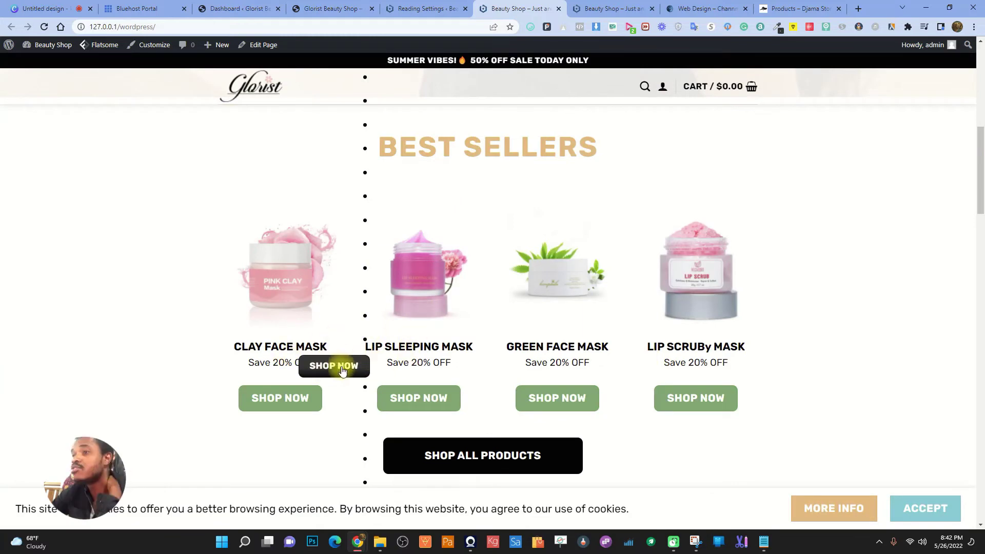
click(238, 8)
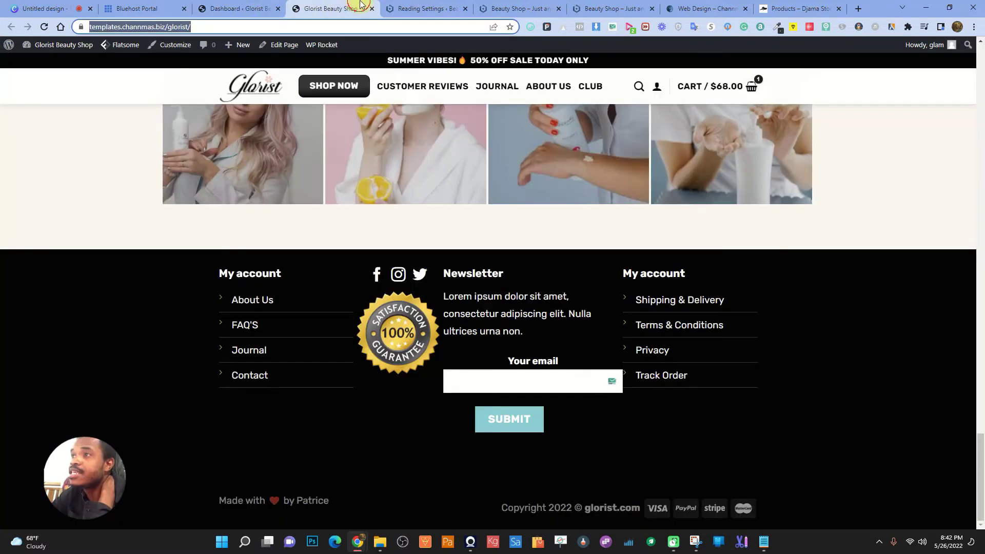
click(328, 8)
click(464, 7)
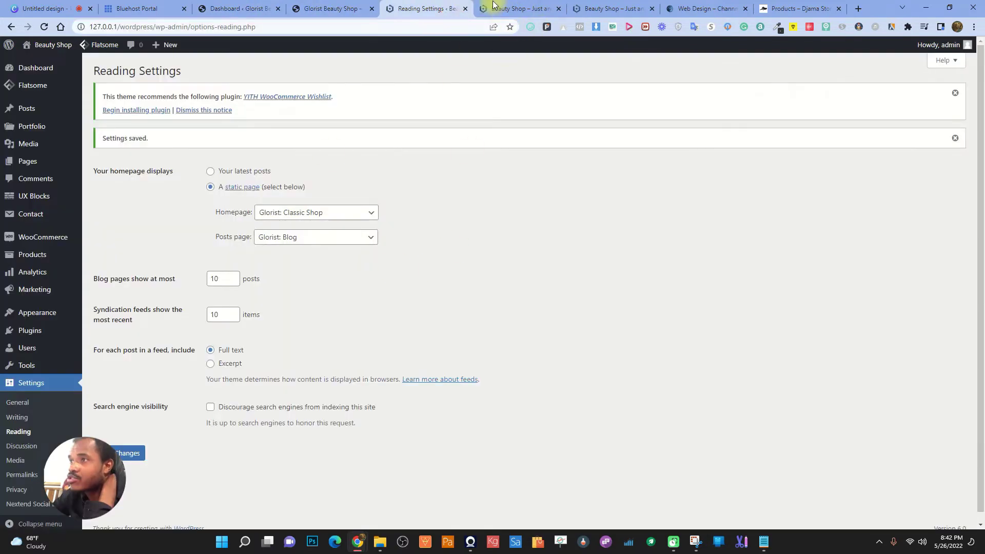
click(516, 8)
scroll(331, 323, down, 20)
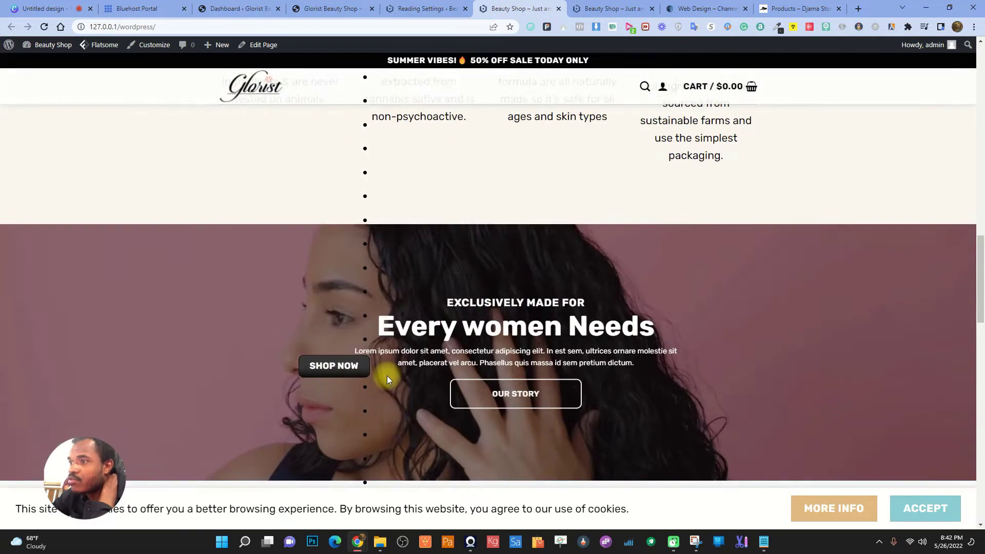
scroll(395, 393, down, 4)
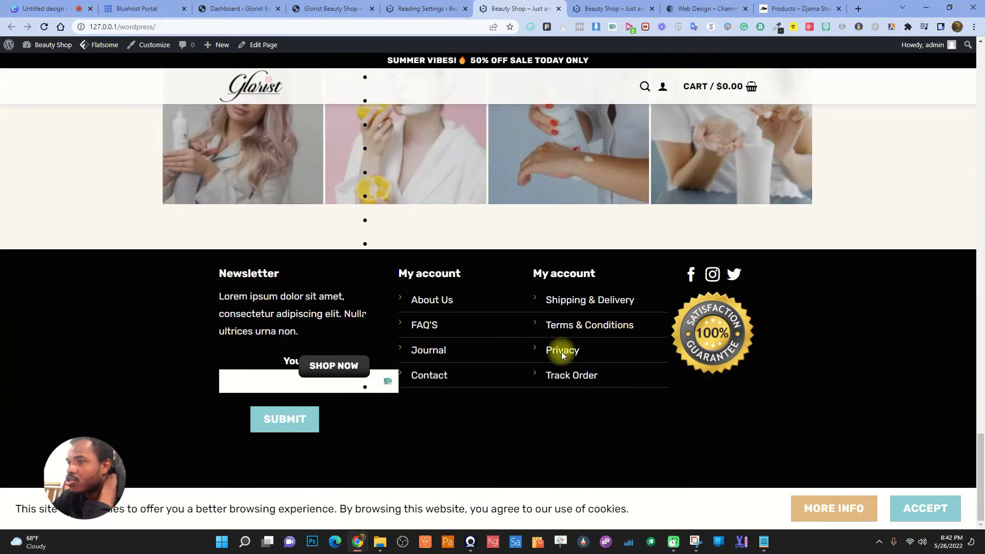
scroll(592, 339, up, 20)
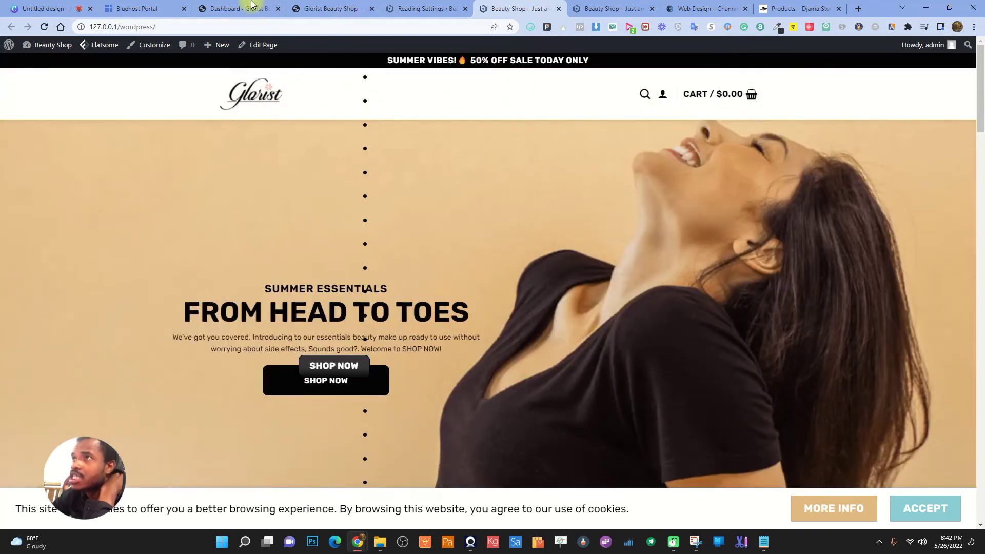
Open the local site's Main menu structure and compare its items with the navigation in the Glorist template's header
click(330, 8)
click(406, 4)
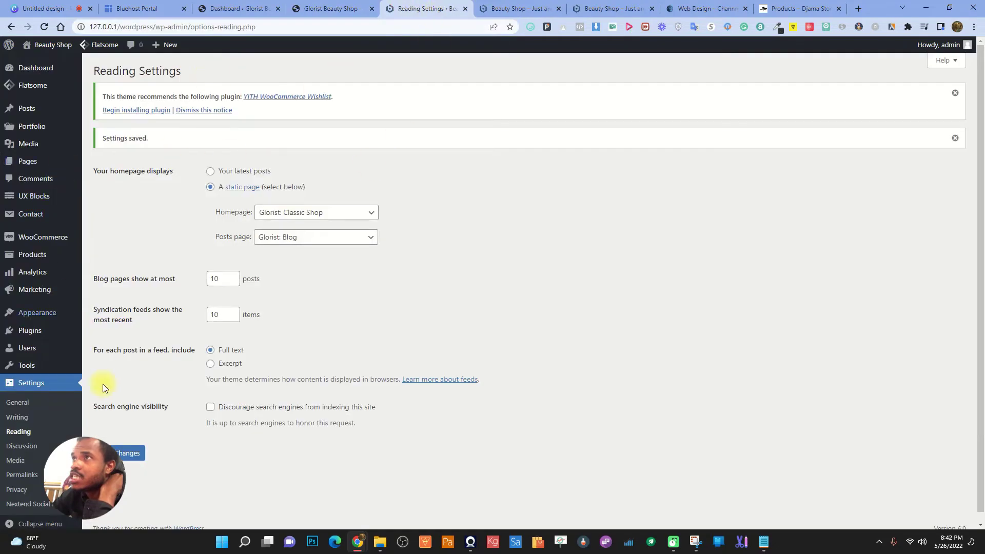
mouse_move(46, 312)
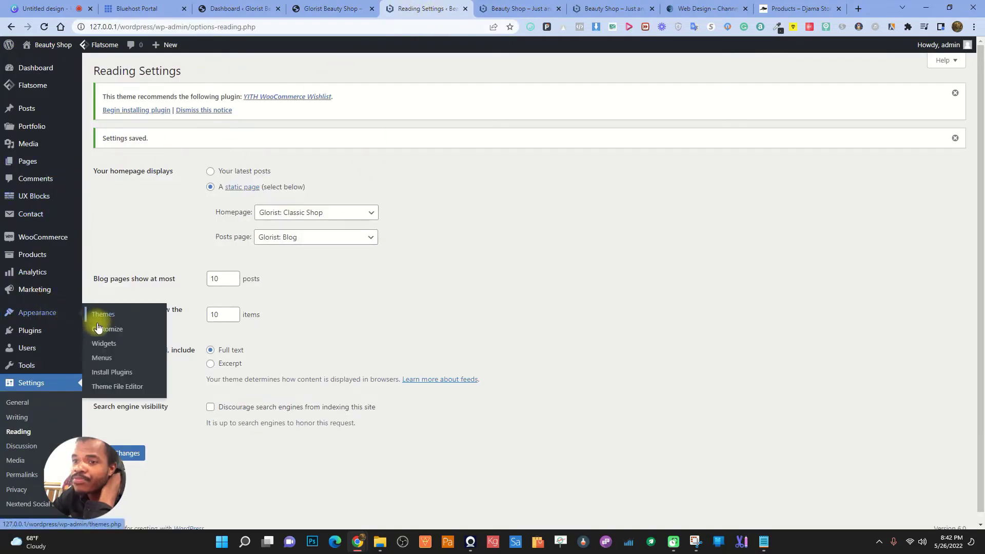
click(96, 357)
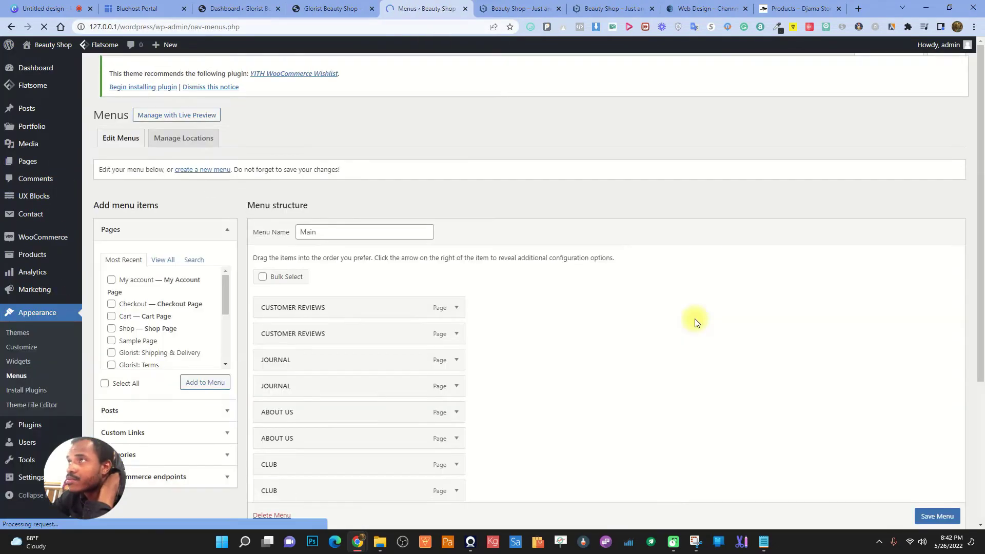
scroll(673, 365, down, 3)
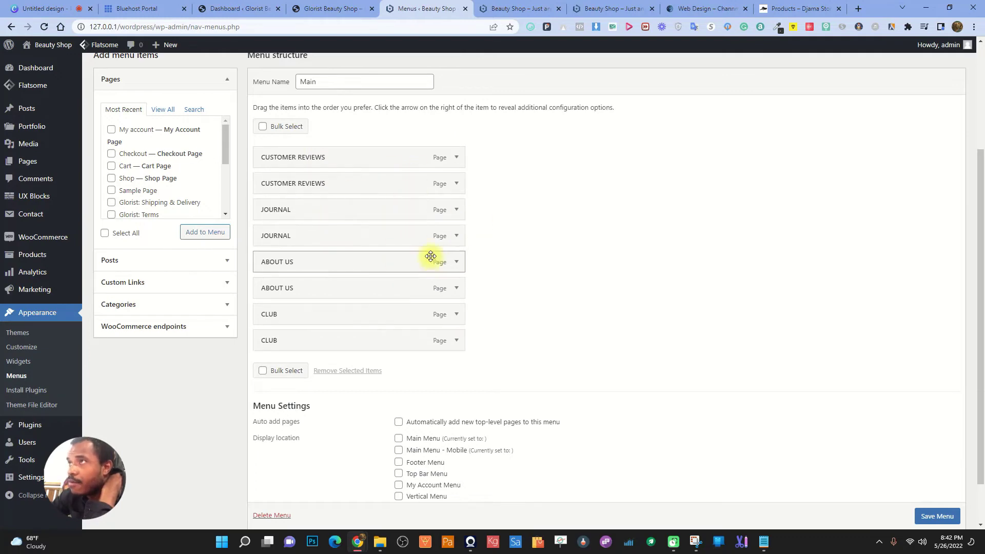
click(241, 8)
click(300, 8)
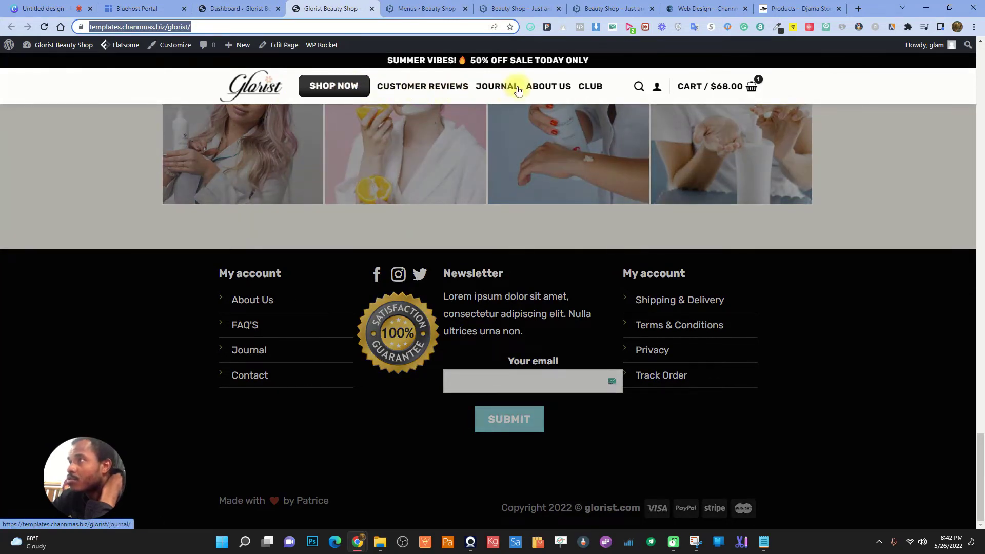
click(441, 7)
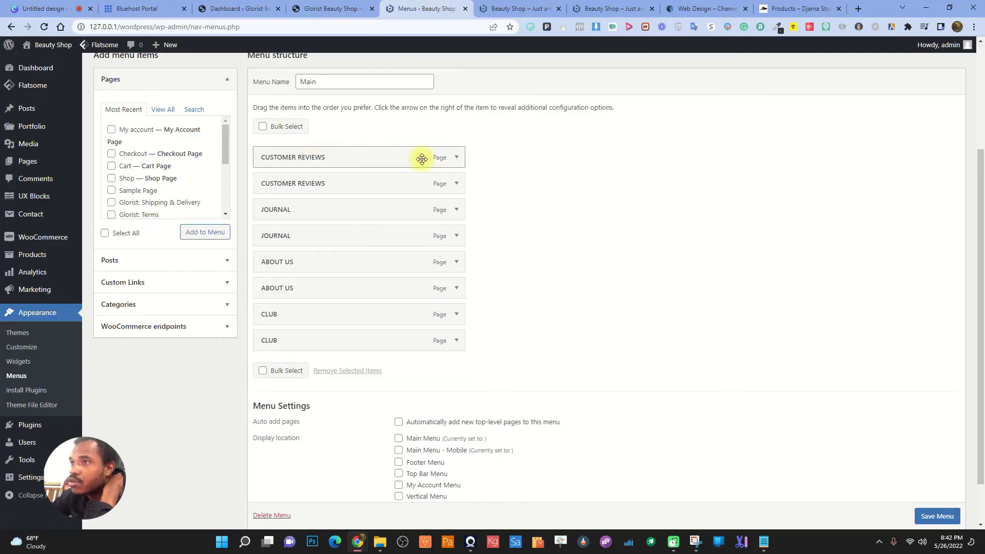
Remove the duplicate CUSTOMER REVIEWS and JOURNAL items from the Main menu
click(456, 184)
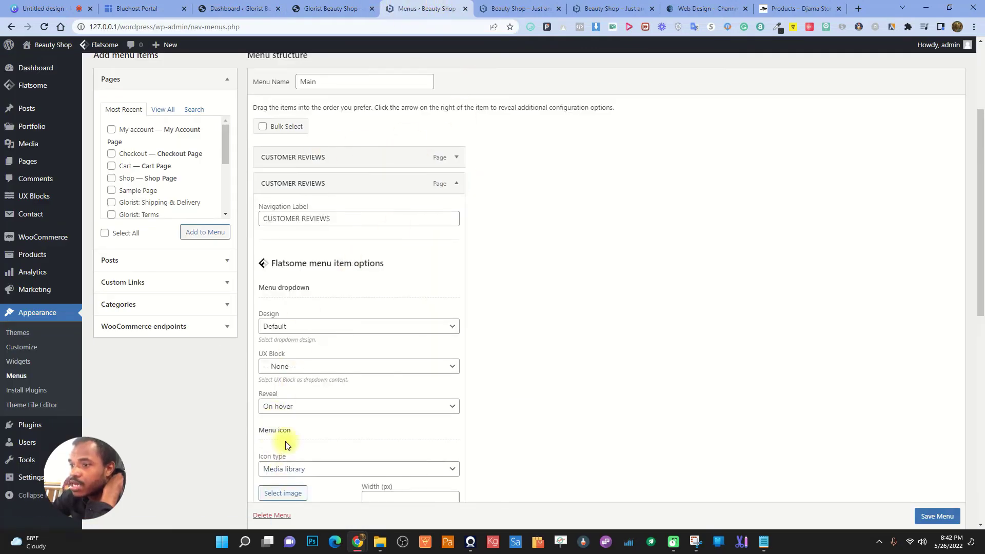
scroll(277, 436, down, 2)
scroll(290, 462, down, 2)
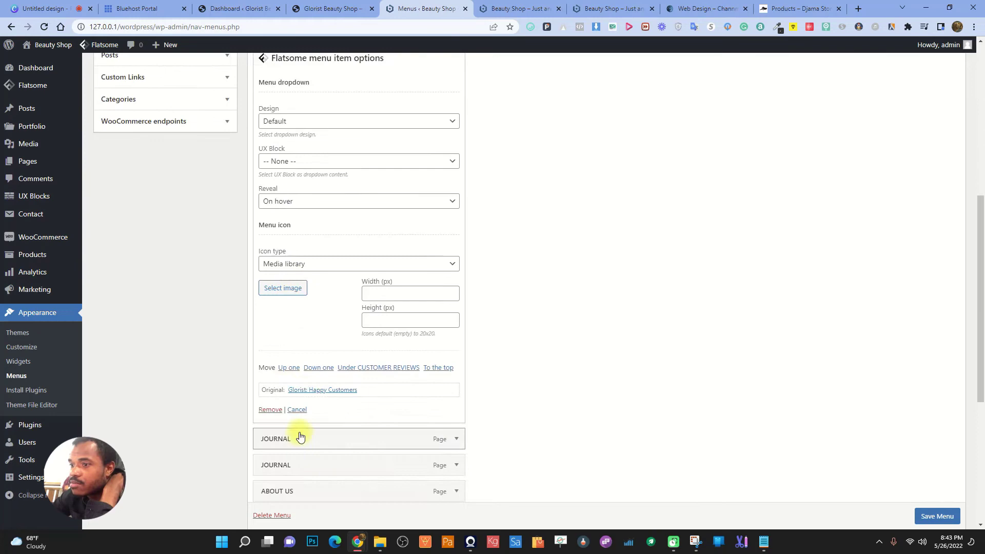
click(272, 411)
click(457, 183)
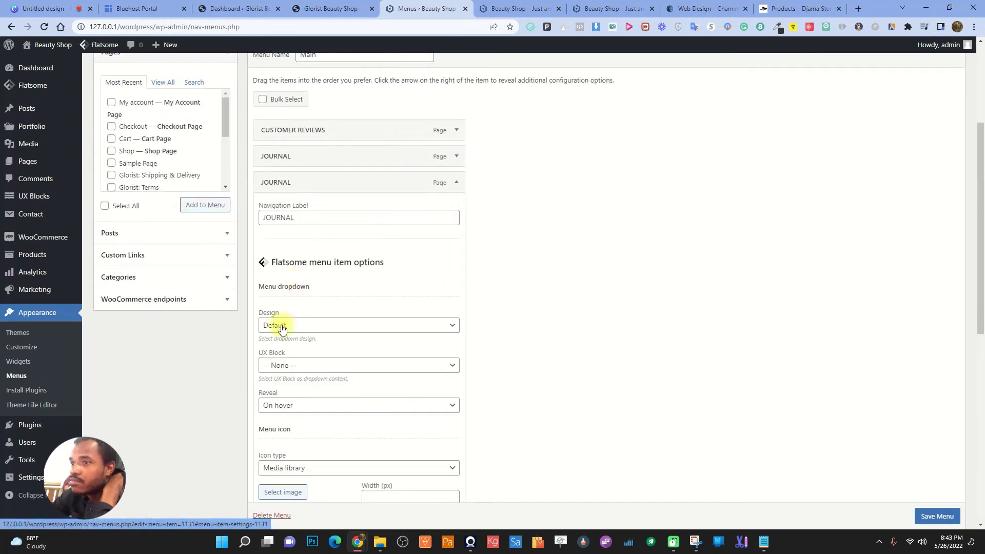
scroll(282, 329, down, 4)
click(266, 407)
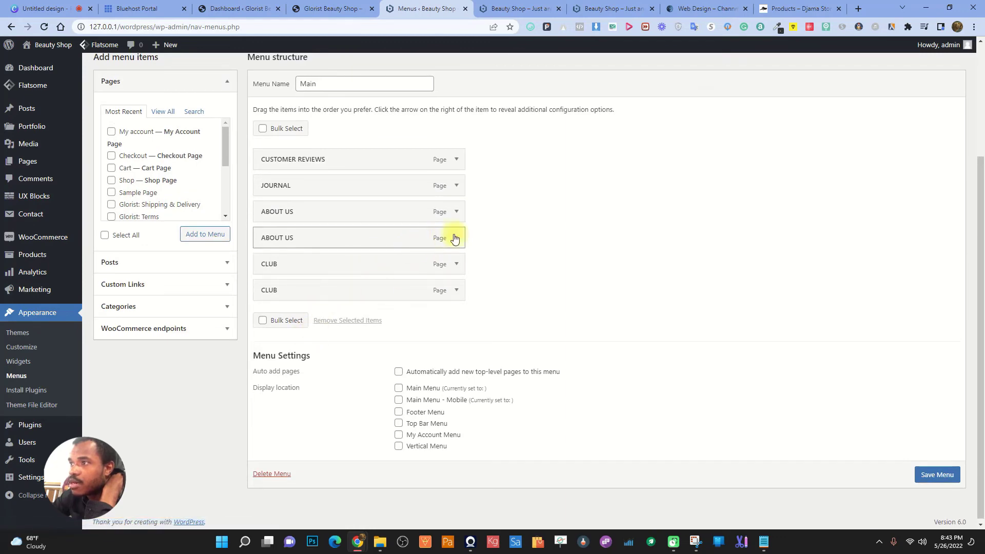
Remove the duplicate ABOUT US and CLUB items from the Main menu
click(456, 237)
scroll(272, 431, down, 4)
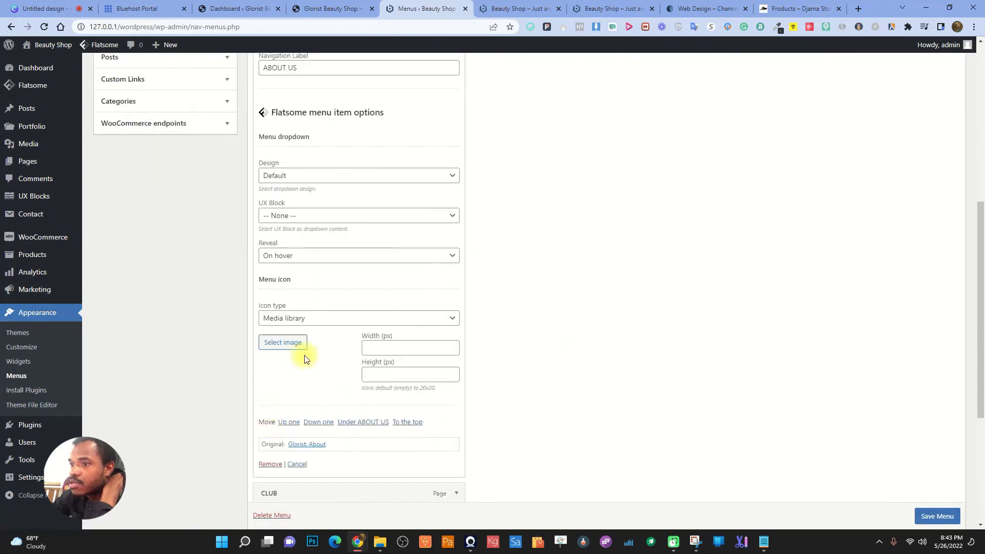
click(269, 463)
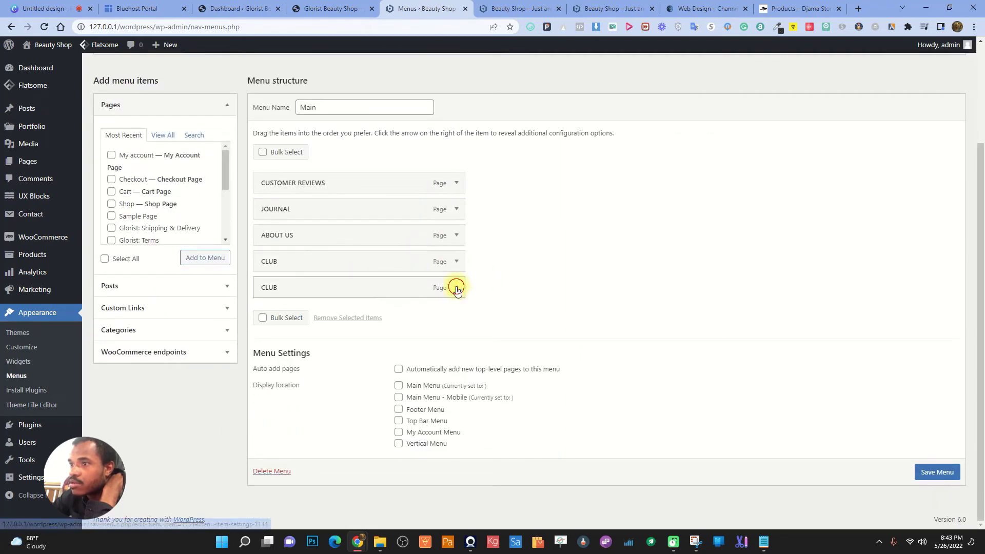
click(457, 288)
scroll(287, 338, down, 5)
click(271, 460)
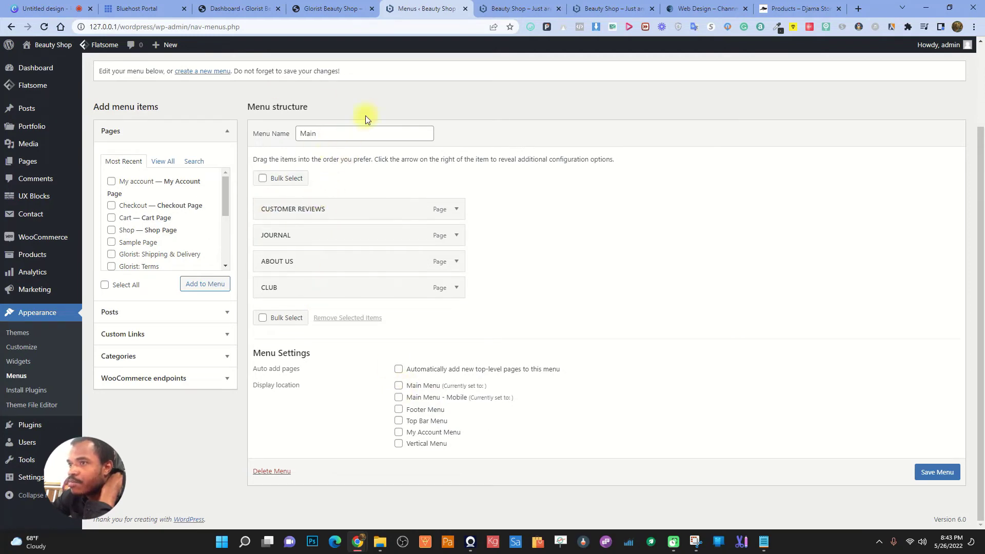
Remove the remaining CUSTOMER REVIEWS and JOURNAL items from the Main menu
click(457, 209)
scroll(345, 393, down, 5)
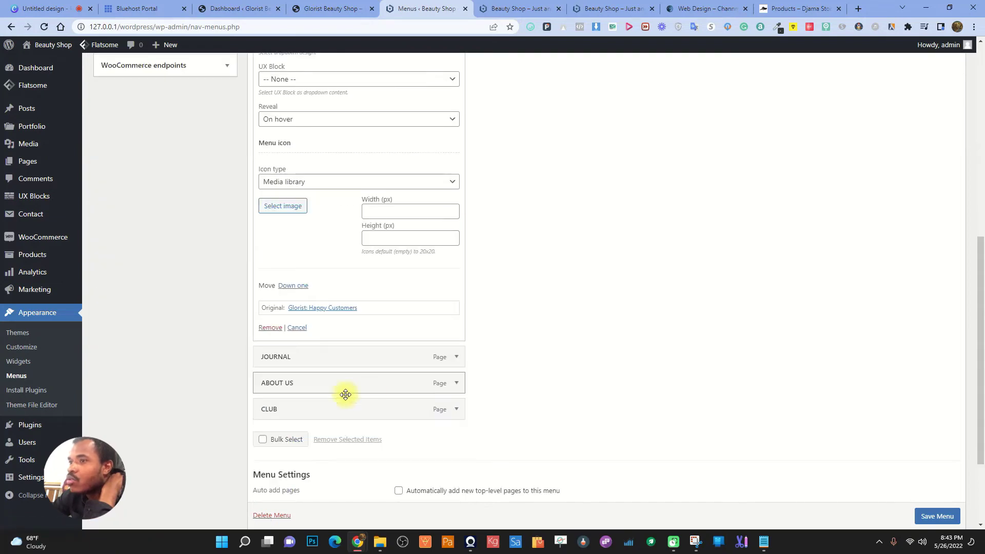
click(272, 327)
click(456, 236)
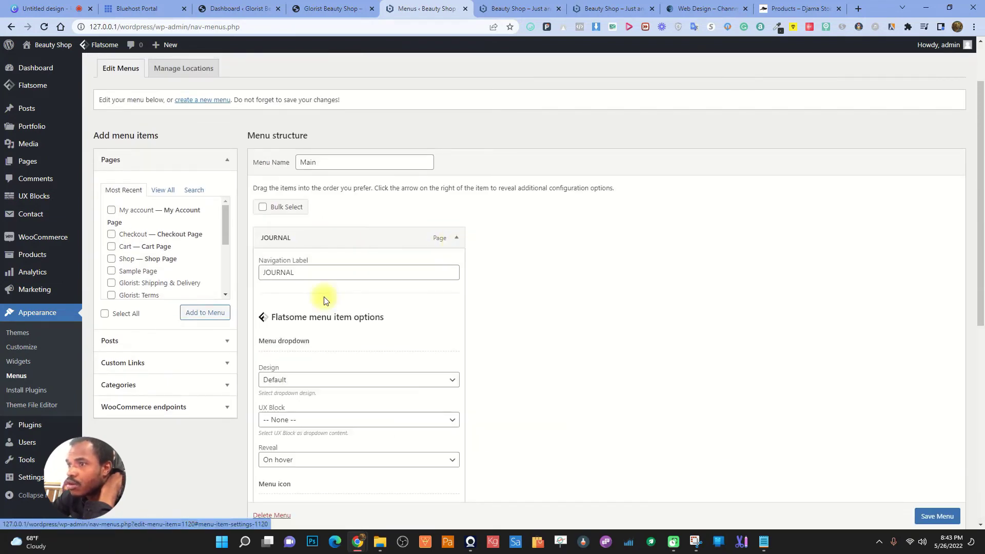
scroll(381, 472, down, 5)
scroll(369, 441, down, 3)
click(270, 259)
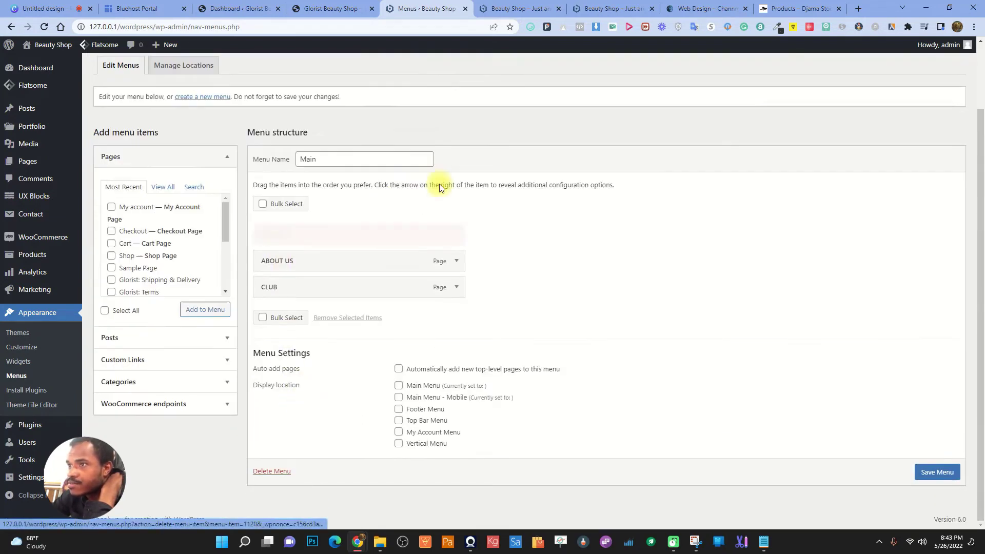
Remove the remaining ABOUT US and CLUB items to empty the Main menu
click(456, 261)
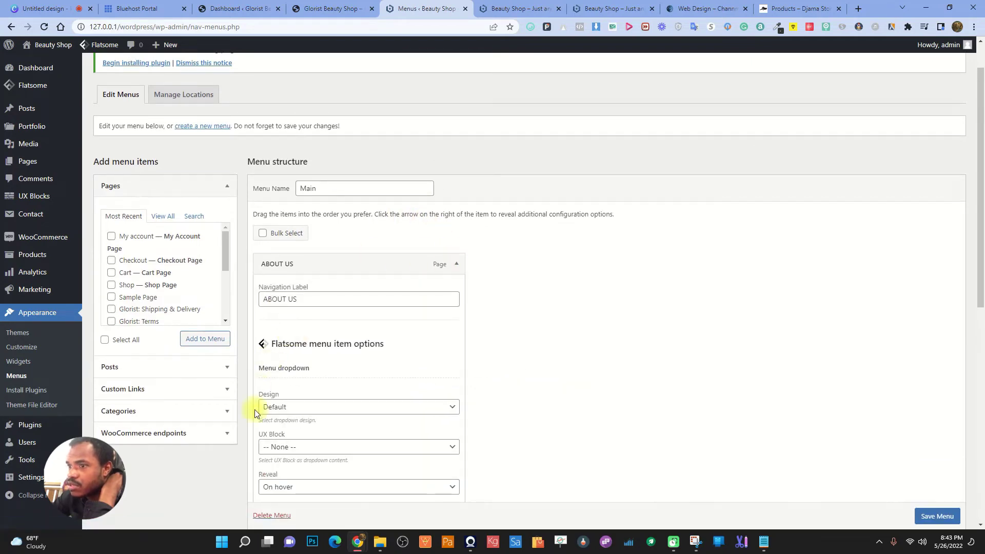
scroll(285, 326, down, 5)
click(271, 387)
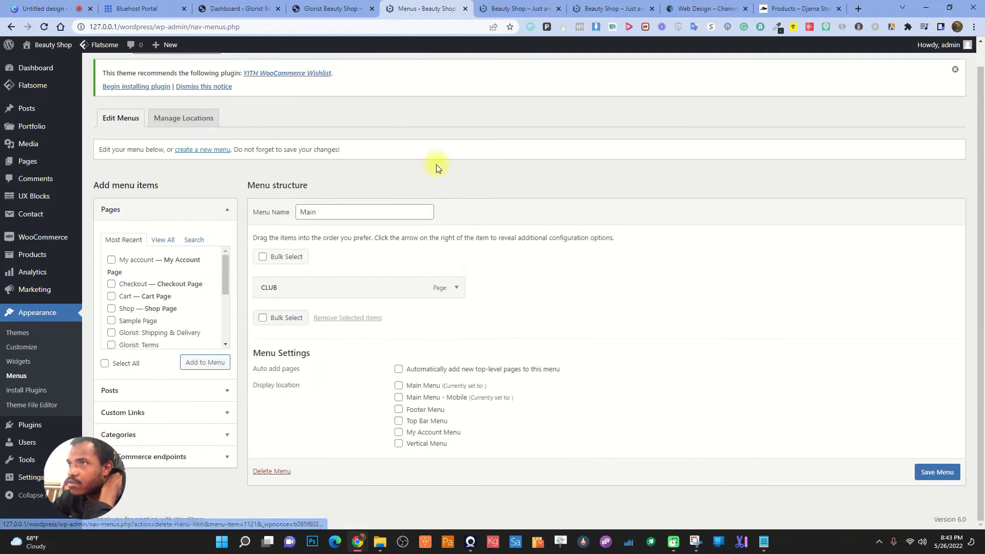
click(455, 287)
scroll(280, 412, down, 5)
click(272, 398)
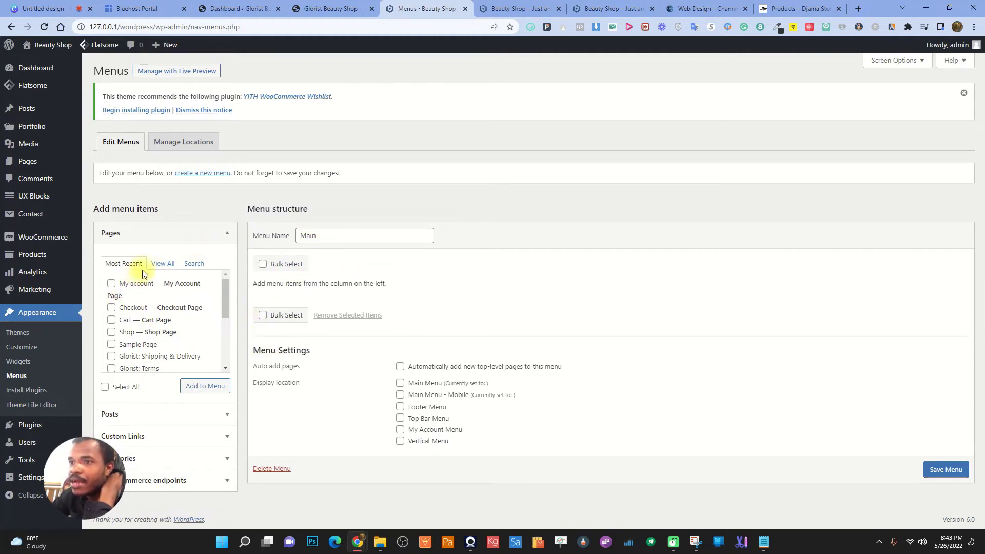
Check the first navigation items in the Glorist template's header and add the Glorist: Happy Customers page to the Main menu
click(324, 4)
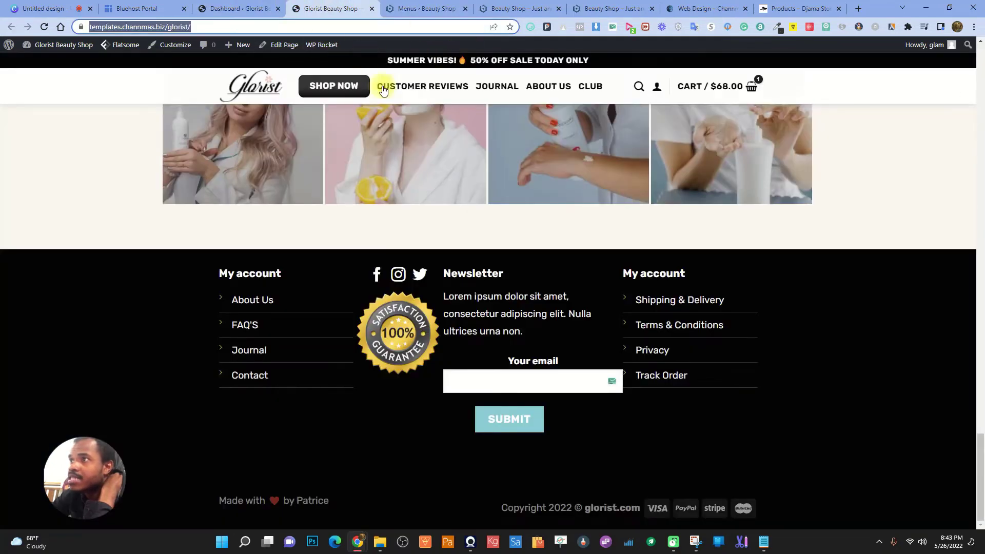
click(418, 12)
click(173, 267)
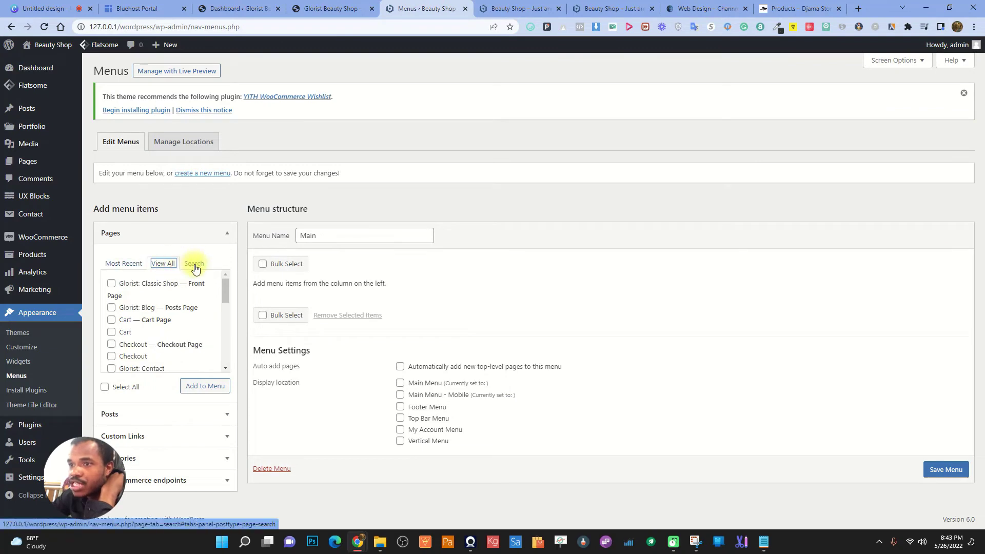
scroll(155, 323, down, 3)
scroll(157, 322, down, 1)
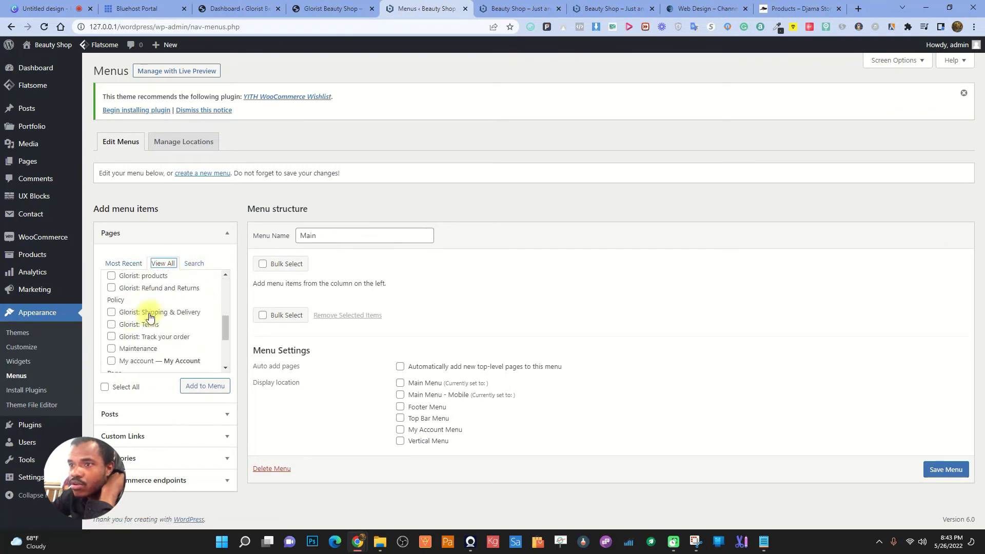
scroll(169, 328, up, 1)
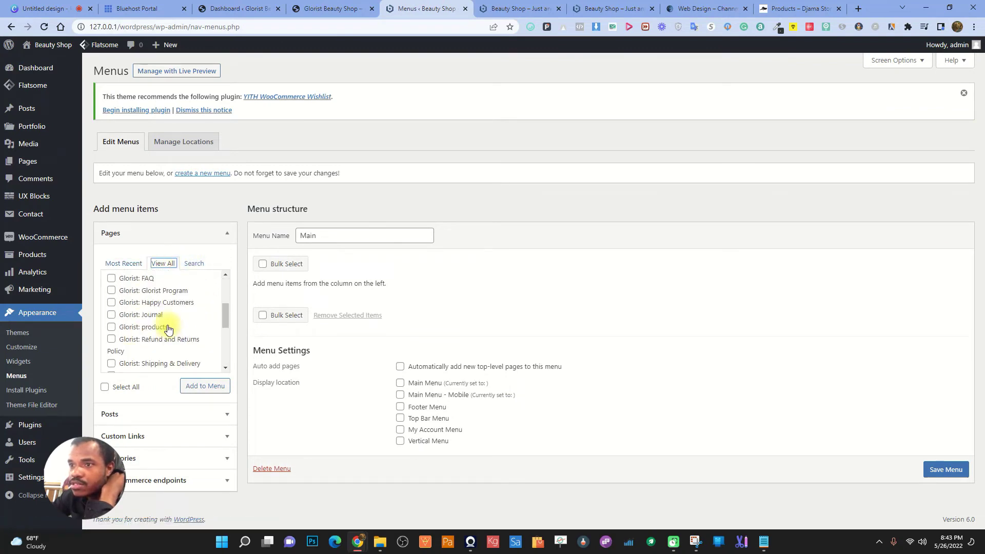
click(111, 304)
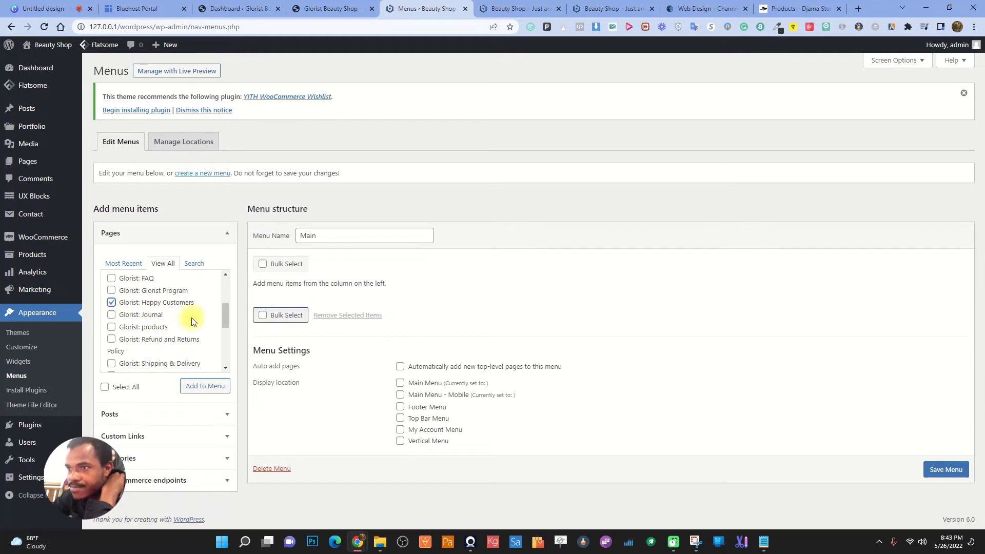
click(204, 386)
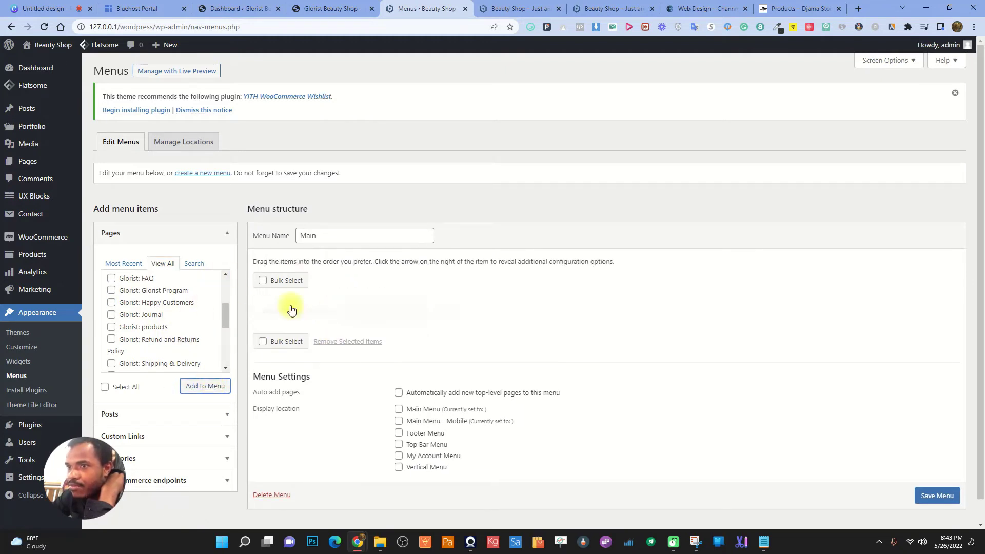
Set the navigation label of the Glorist: Happy Customers menu item to Customer Reviews
click(457, 313)
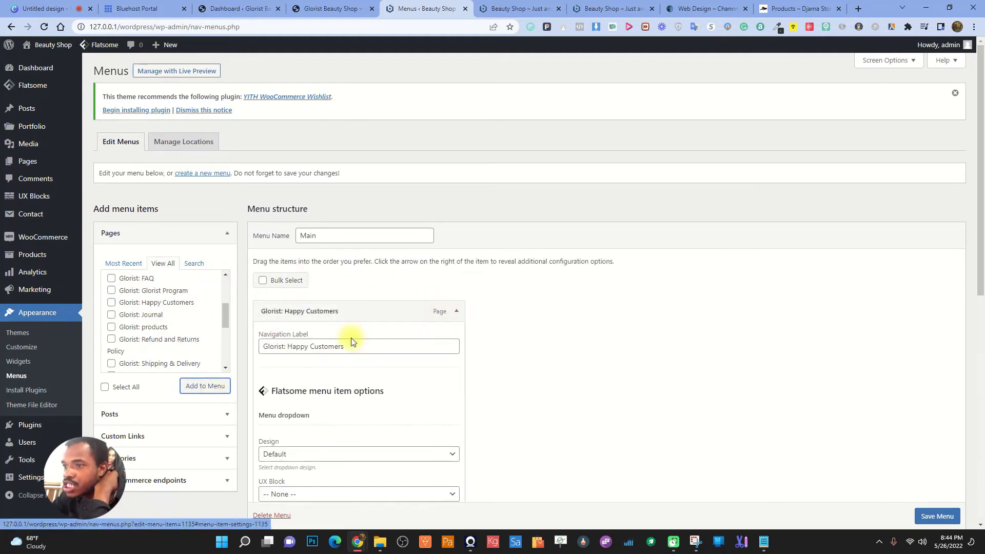
drag(347, 346, 184, 353)
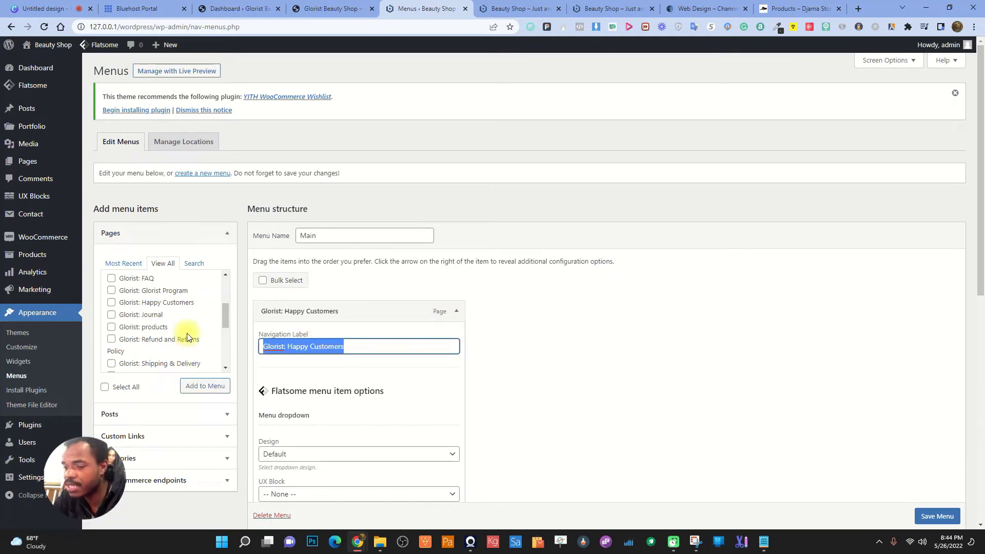
text(Cutome)
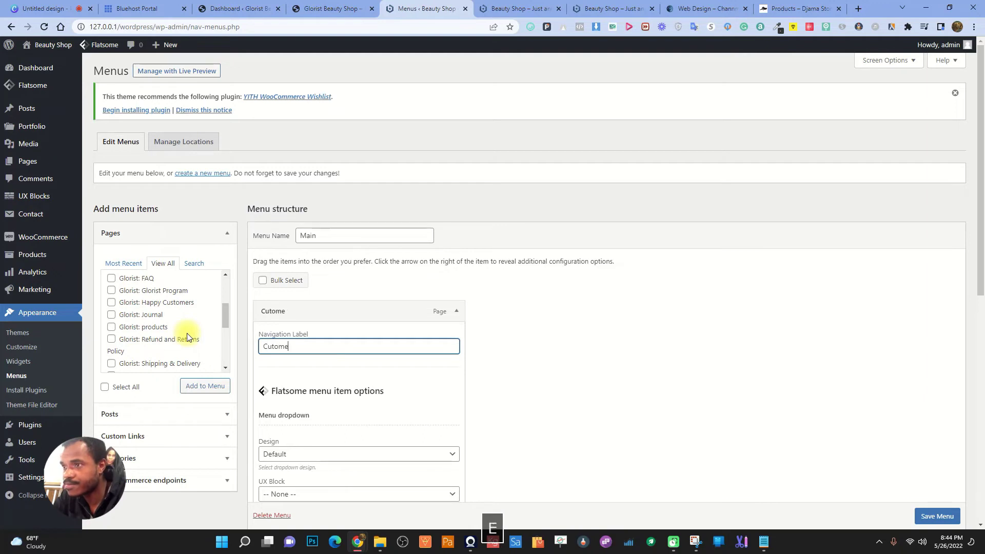
text(r Reviews)
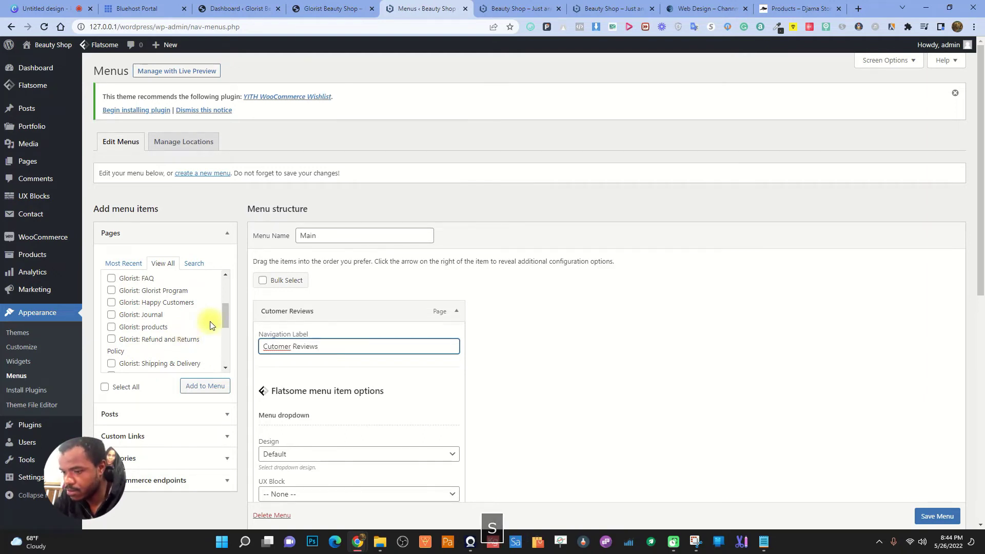
right_click(290, 346)
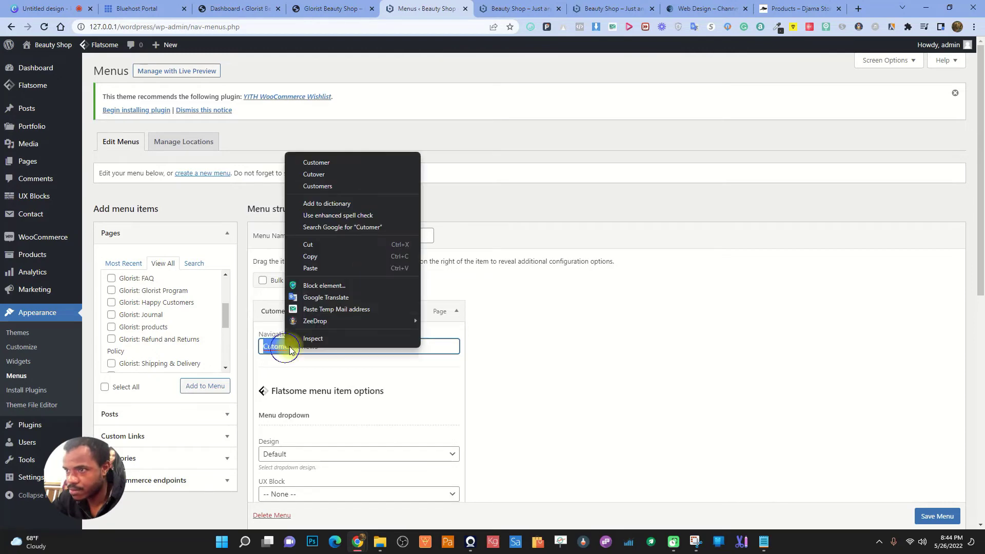
click(343, 163)
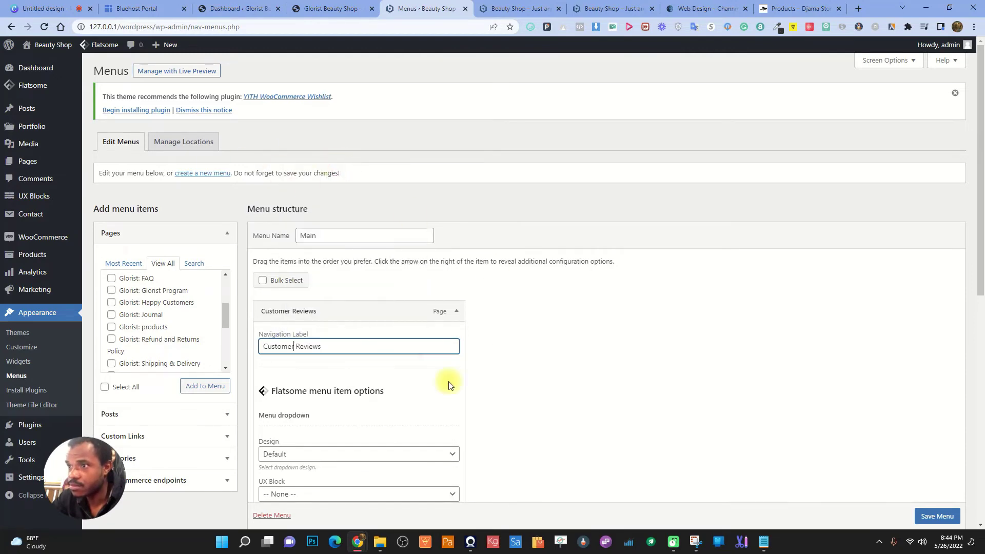
click(455, 314)
Check the template's navigation again and add the Glorist: Journal and Glorist: About pages to the Main menu
click(331, 8)
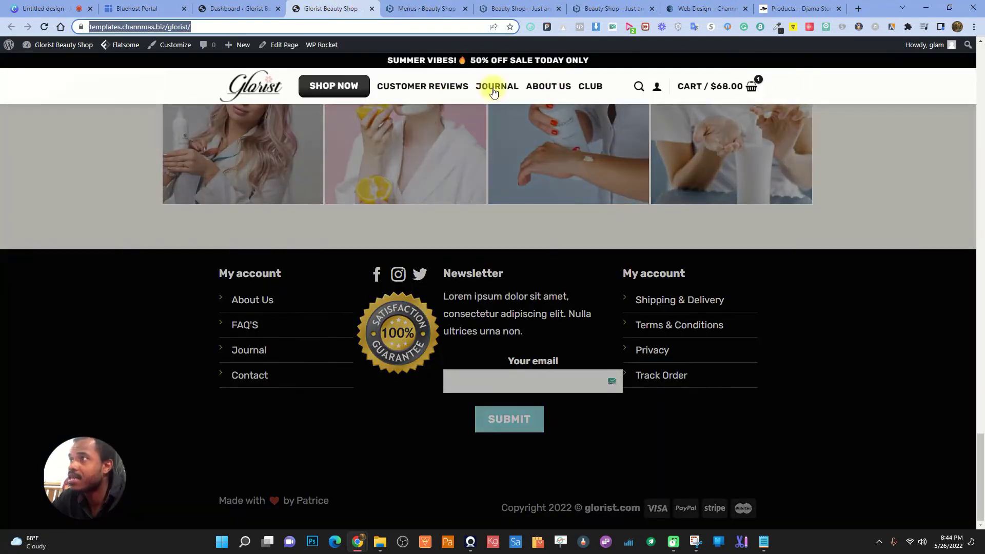
click(429, 7)
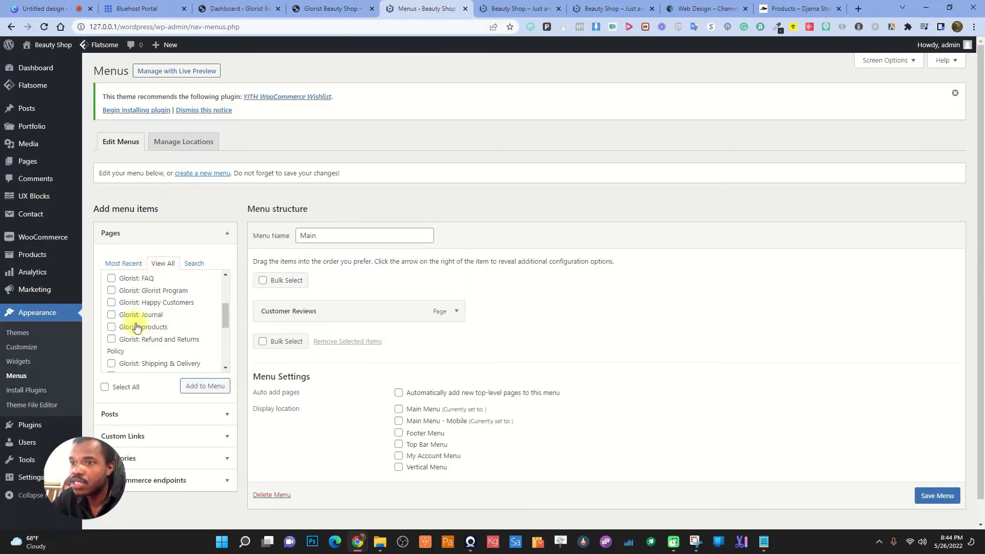
click(111, 320)
scroll(154, 328, down, 5)
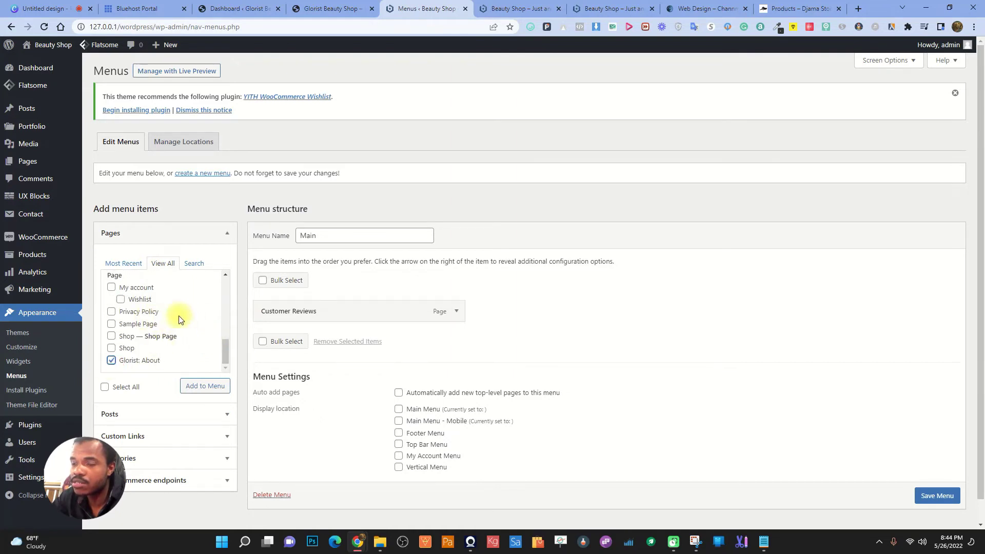
scroll(181, 330, up, 3)
scroll(164, 336, up, 2)
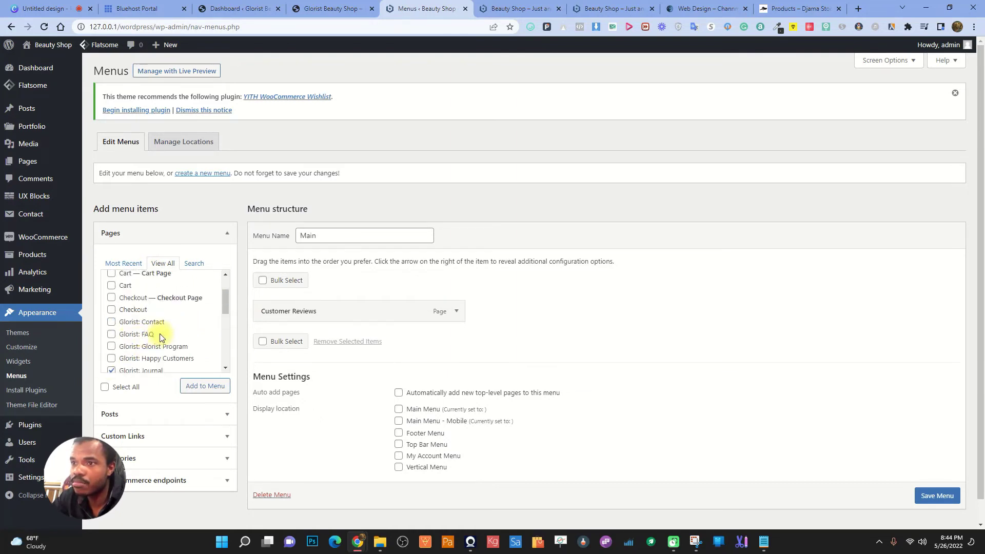
scroll(169, 314, up, 2)
scroll(191, 314, down, 4)
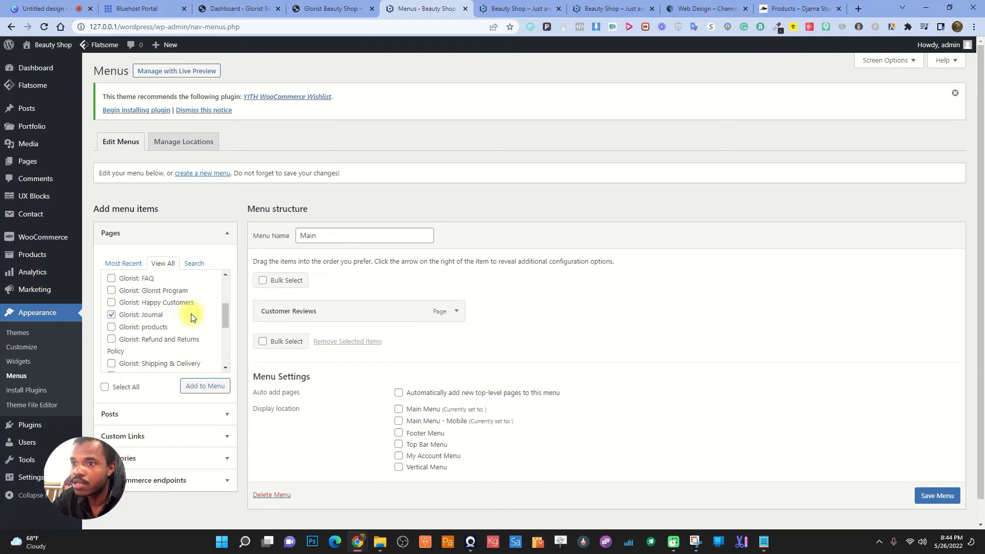
scroll(191, 318, down, 2)
scroll(186, 319, down, 2)
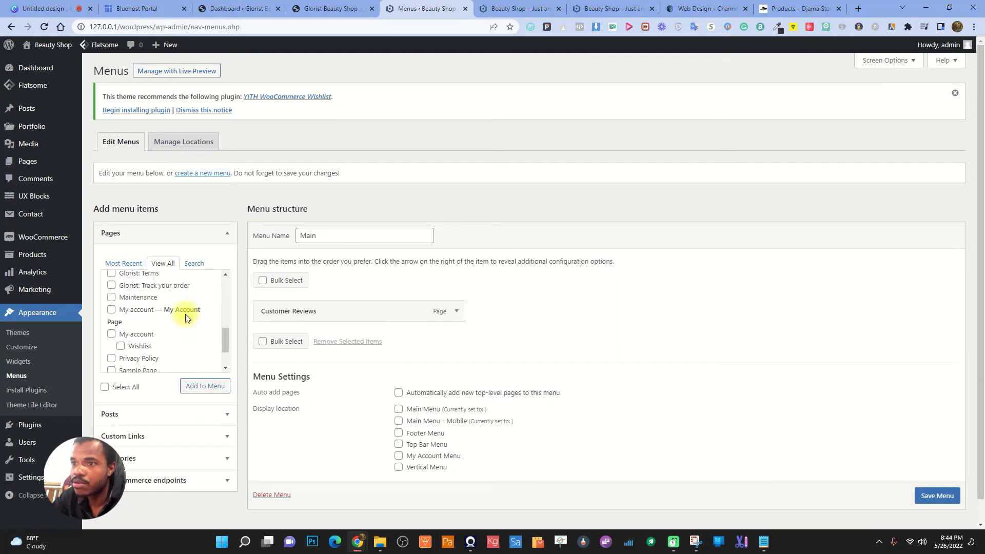
scroll(185, 314, down, 2)
scroll(185, 315, down, 1)
scroll(185, 316, up, 4)
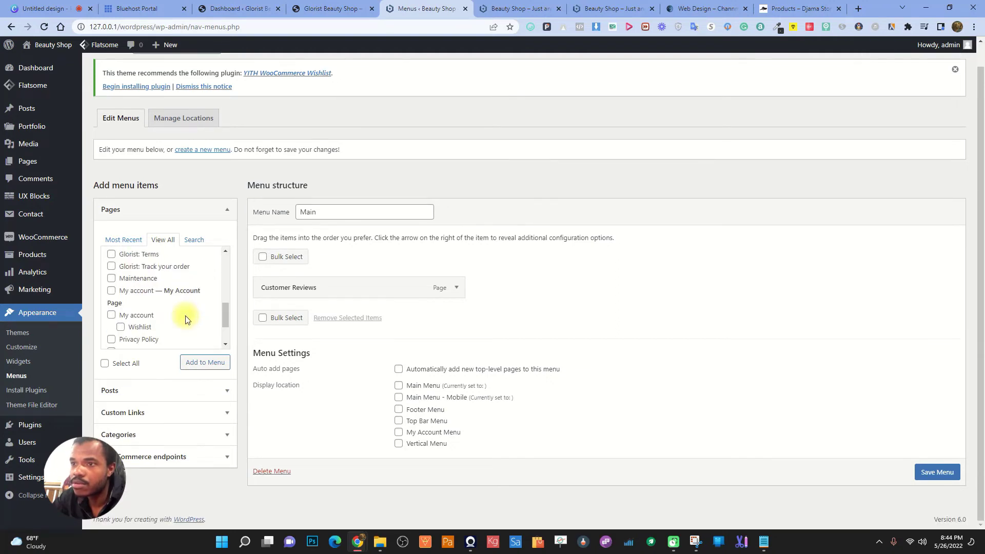
scroll(186, 319, up, 2)
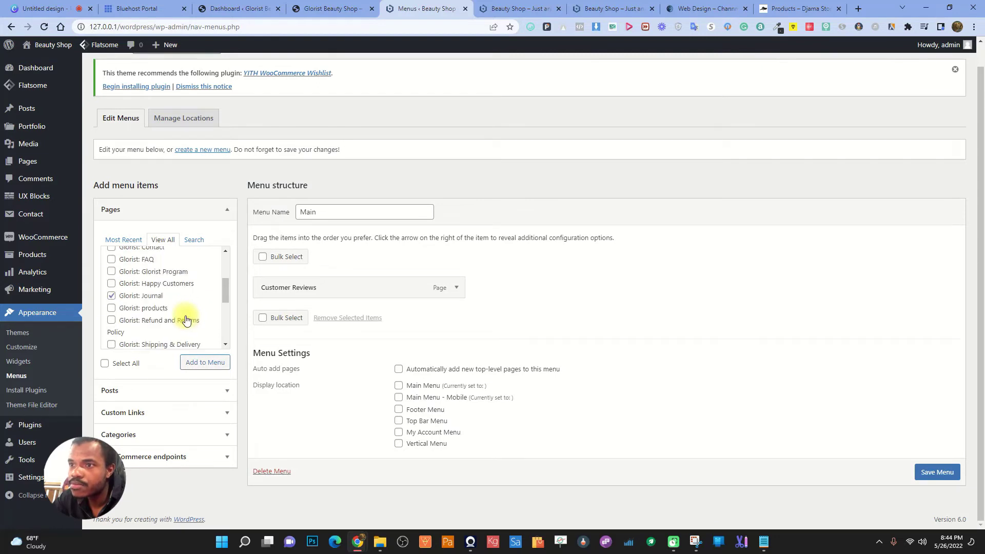
scroll(186, 320, up, 2)
scroll(186, 320, up, 2)
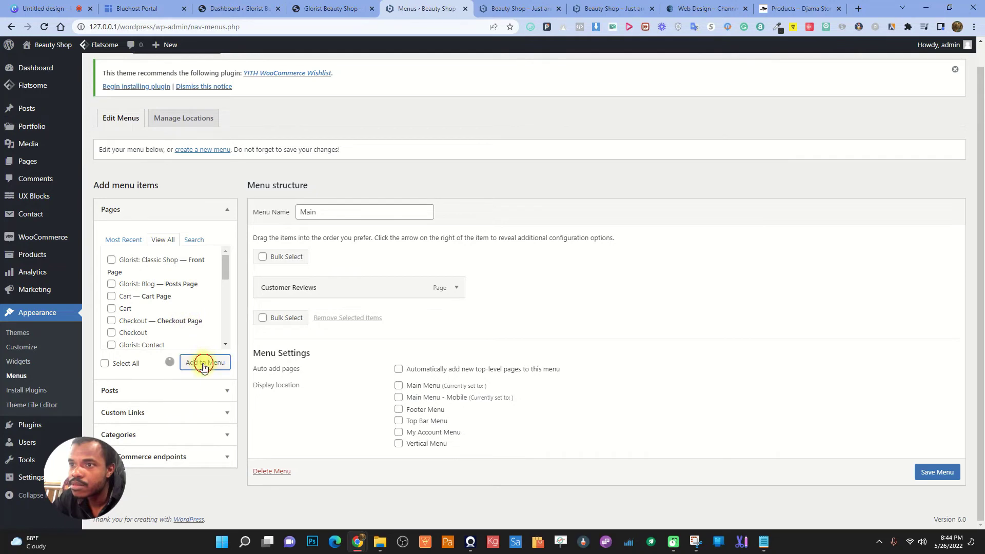
Search the site's pages for "clu" and add the Glorist: Glorist Program page to the Main menu
click(193, 241)
click(135, 263)
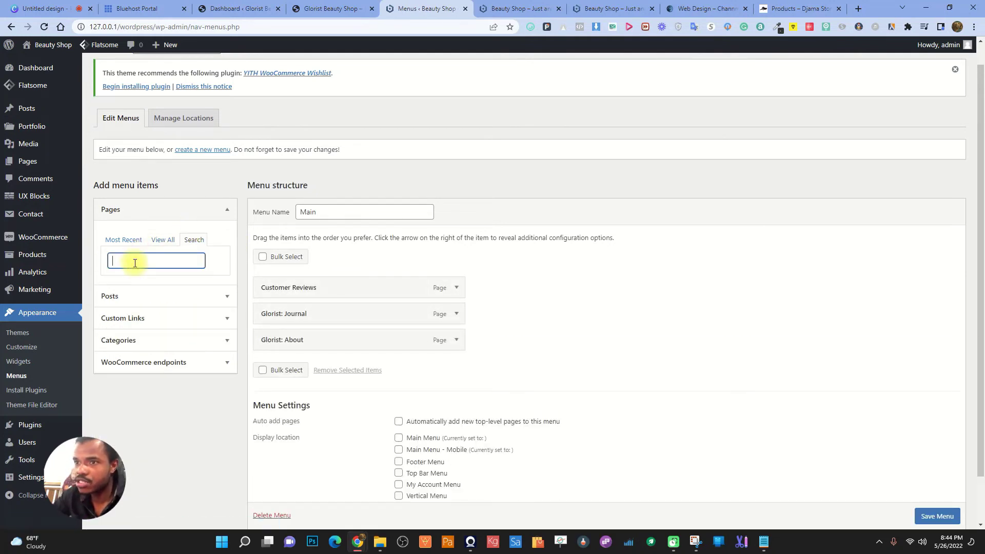
text(clu)
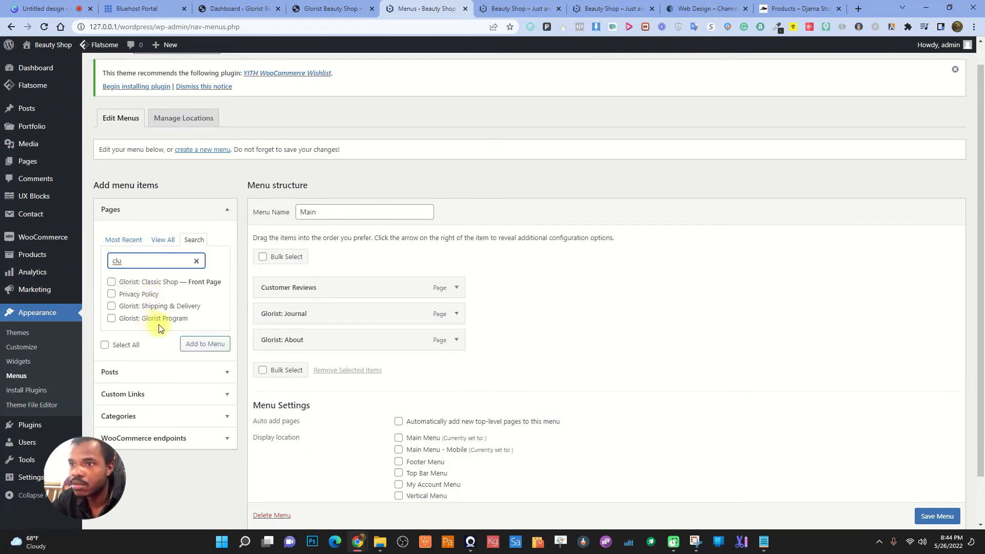
click(111, 319)
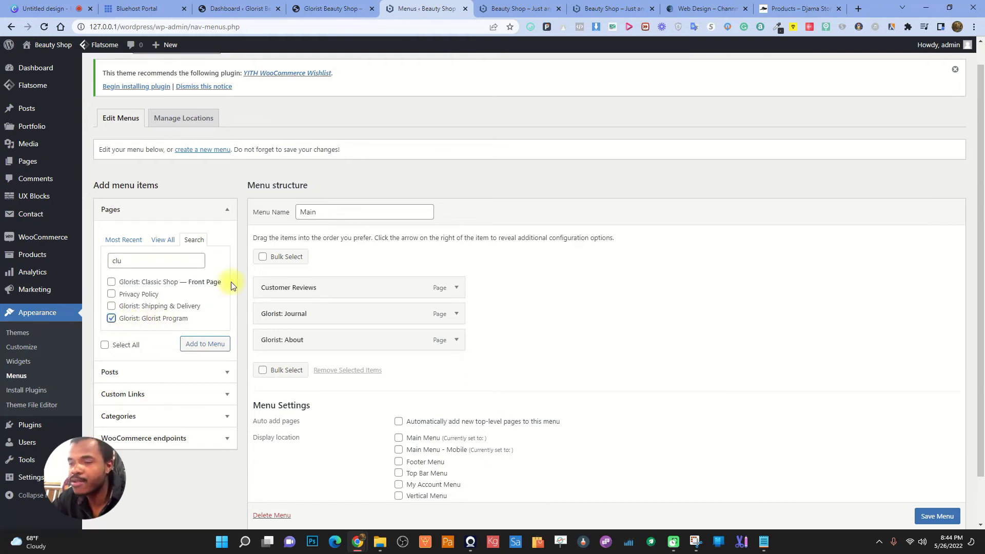
click(209, 344)
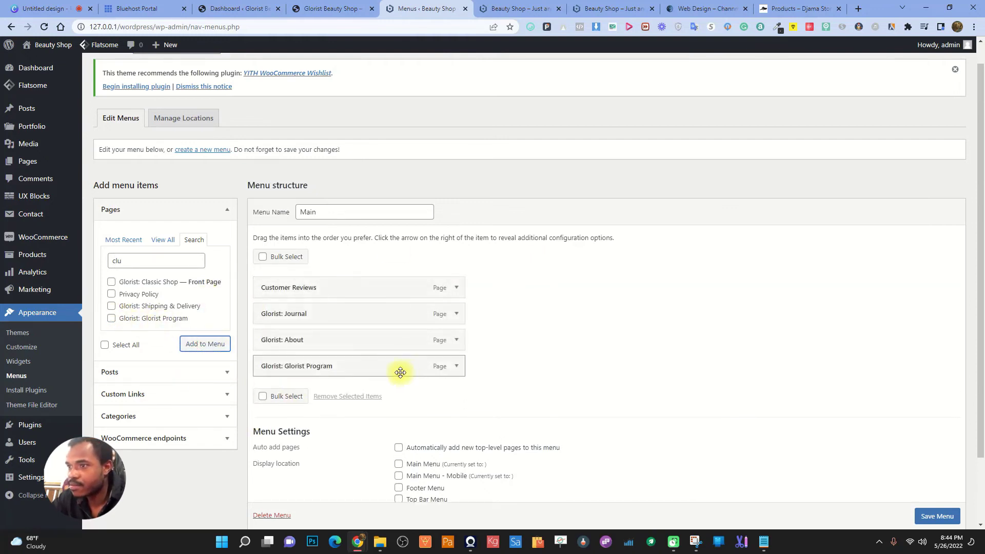
Set the navigation label of the Glorist Program menu item to Club and of the Glorist: About item to About Us
click(456, 366)
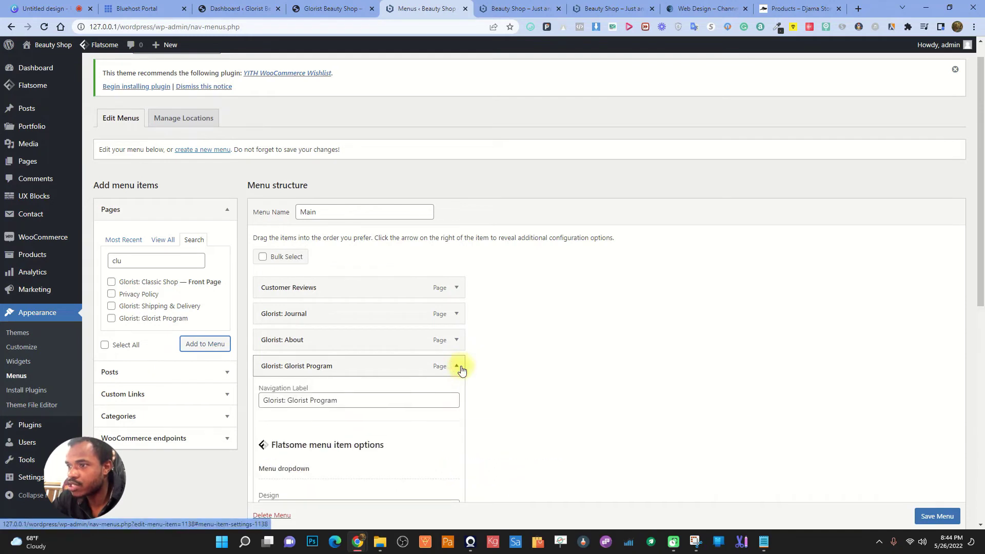
triple_click(380, 395)
text(Club)
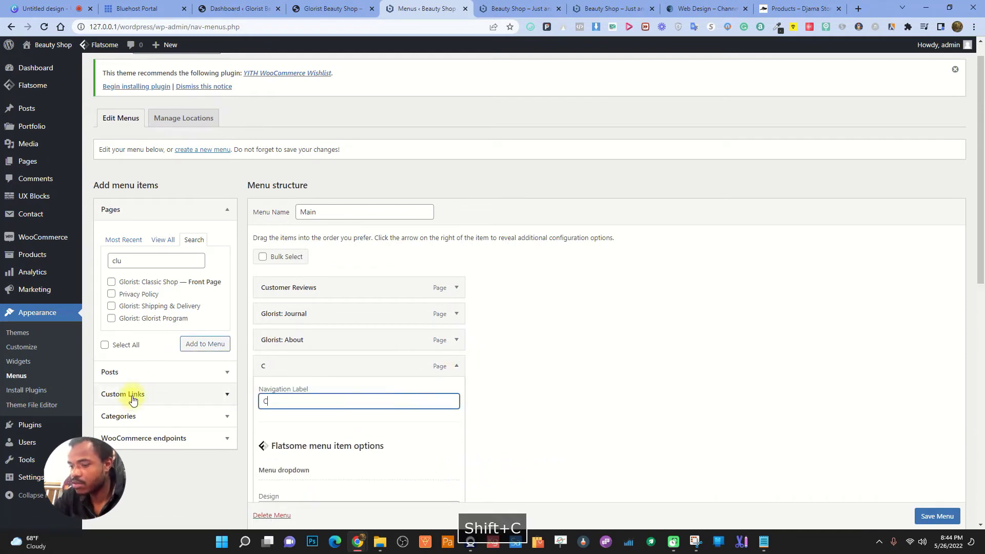
click(456, 340)
triple_click(345, 375)
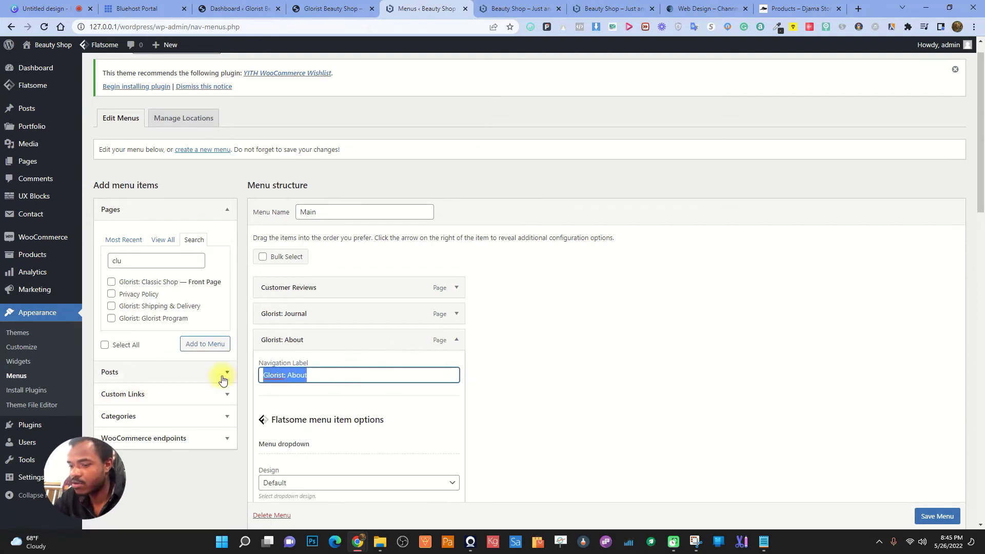
text(About Us)
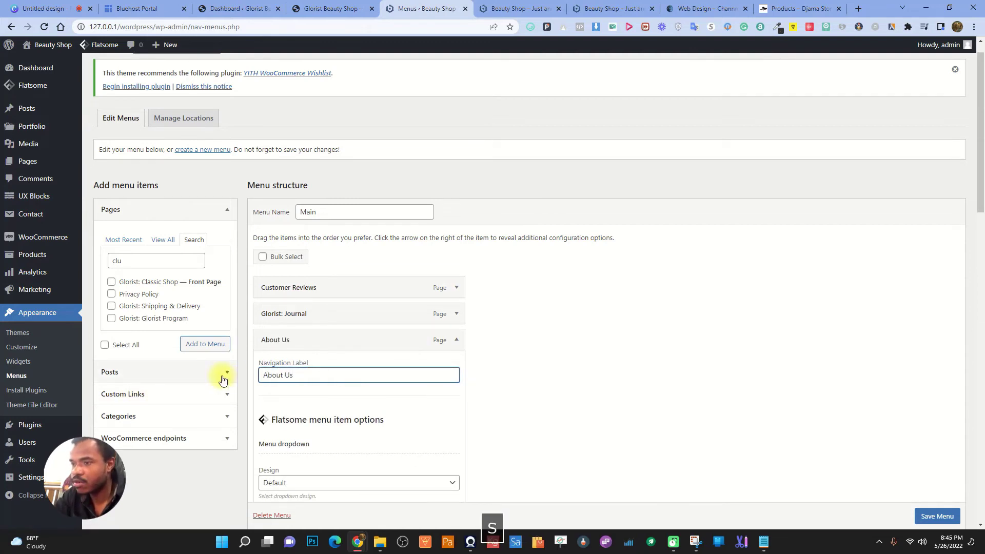
Correct the About item's navigation label to About US and set the Glorist: Journal item's label to Journal
key(BackSpace)
text(S)
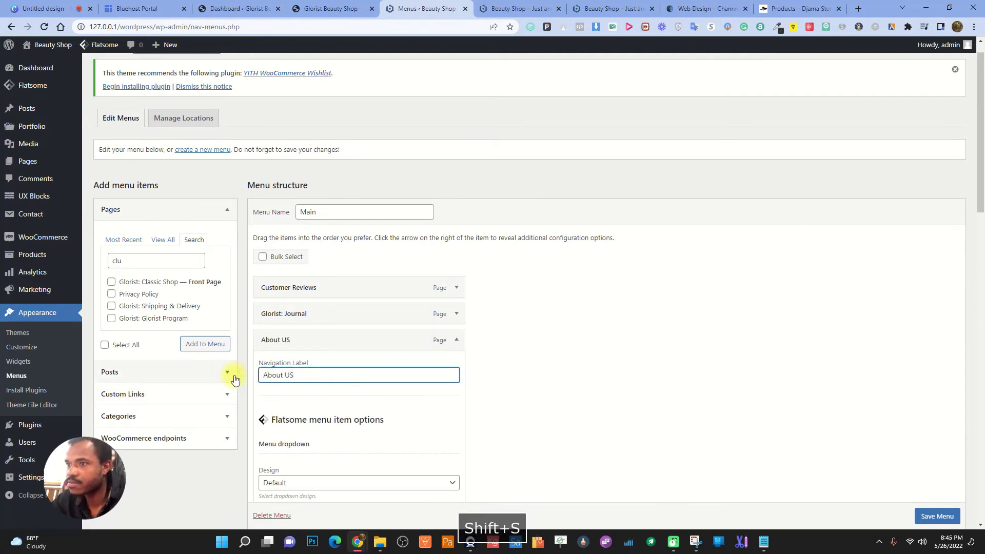
click(455, 340)
click(455, 314)
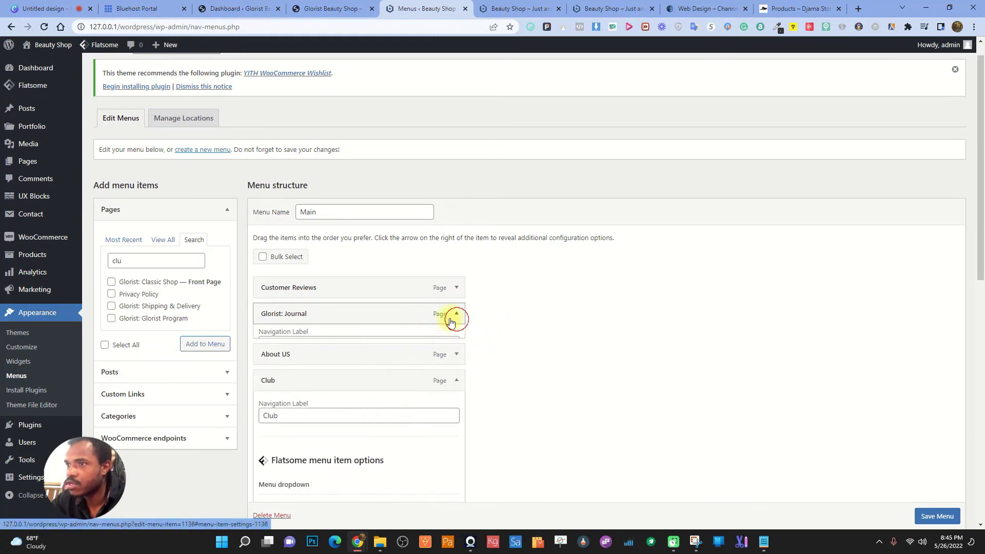
triple_click(329, 348)
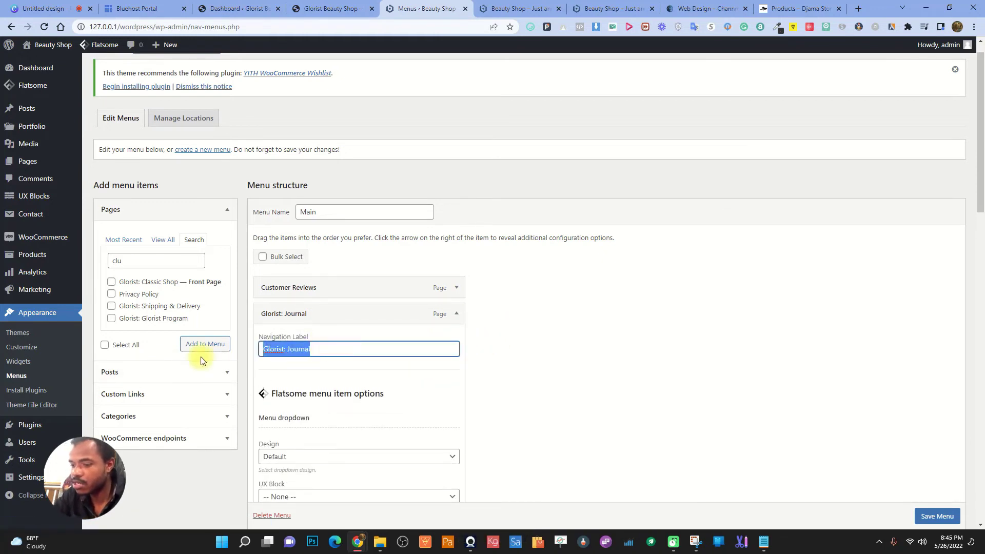
text(Journal)
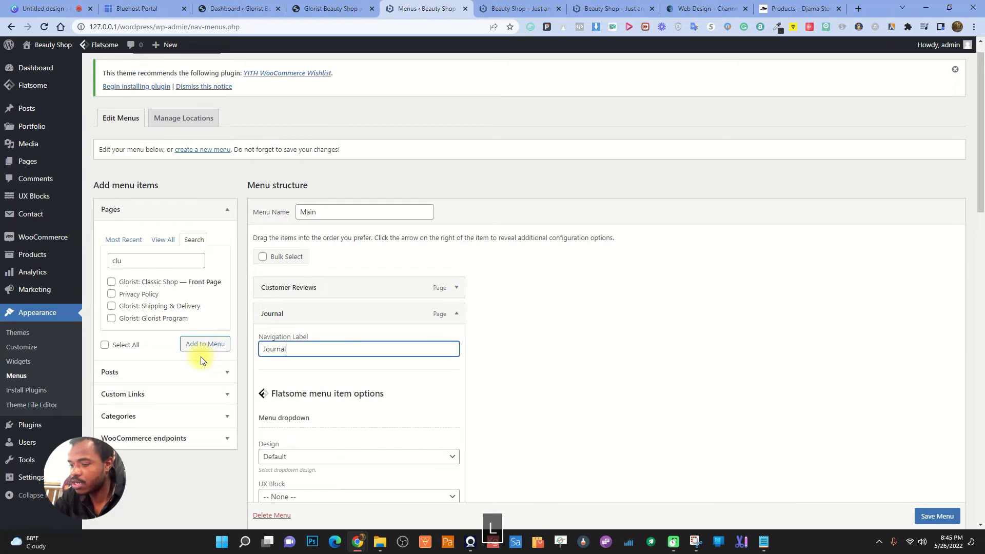
click(456, 313)
Collapse the Club item, assign the menu to the Main Menu display location and save it
scroll(516, 293, down, 9)
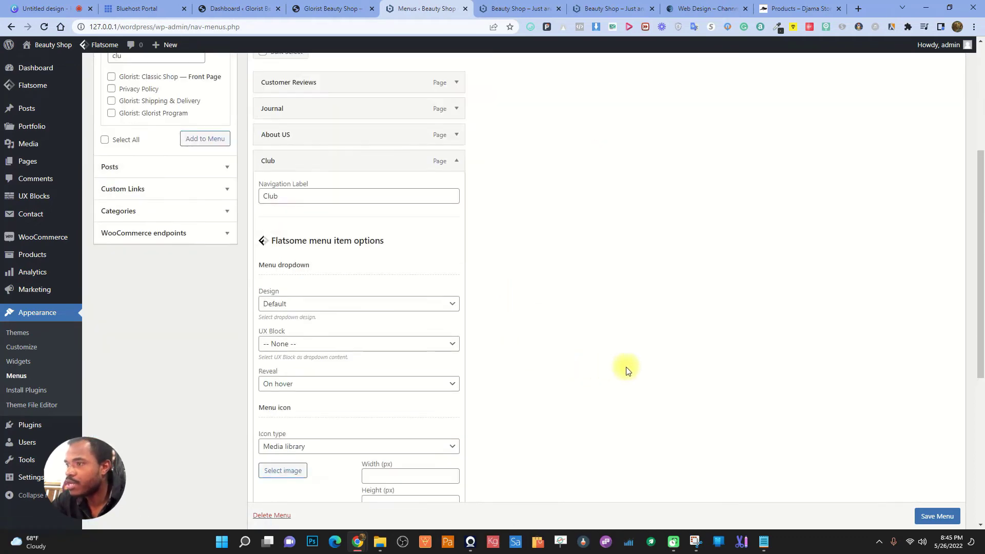
scroll(564, 417, up, 6)
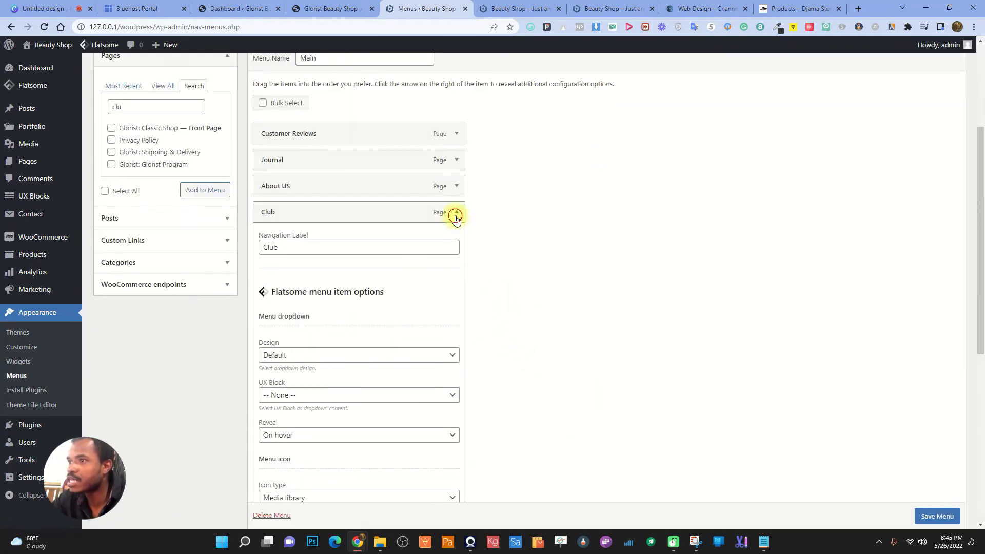
click(456, 212)
click(399, 385)
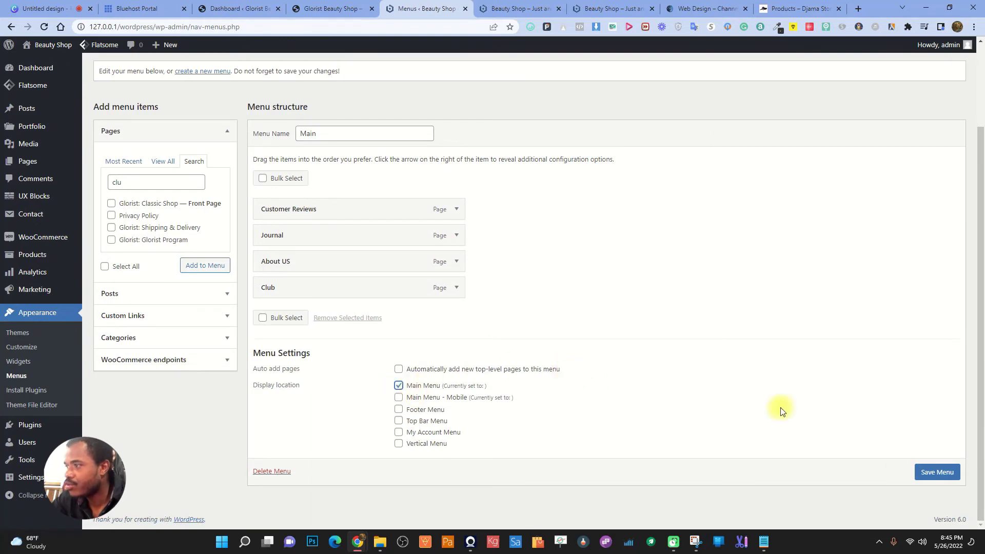
click(945, 481)
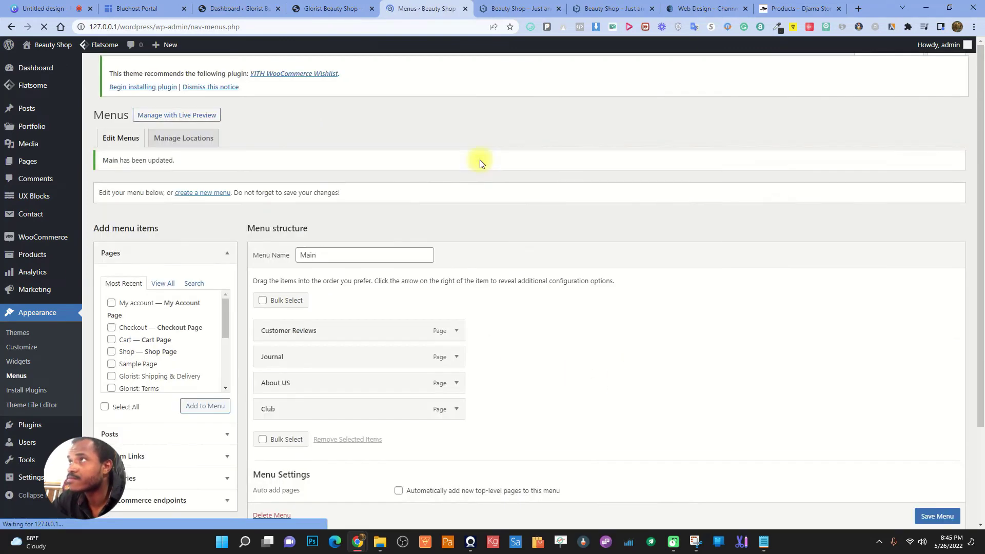
Review the Beauty Shop front page from header navigation to footer and compare it with the Glorist template's page
click(516, 9)
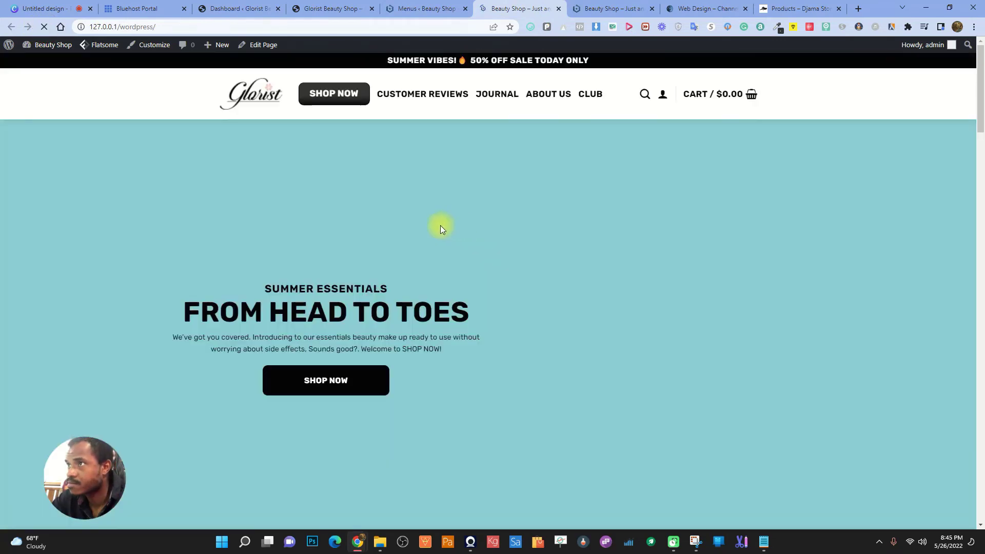
scroll(474, 272, down, 3)
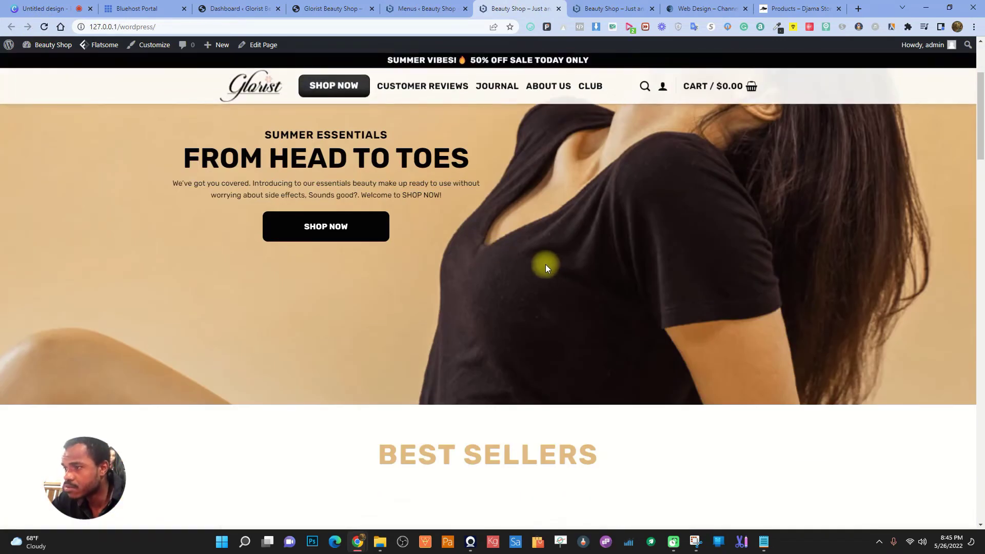
scroll(546, 265, down, 1)
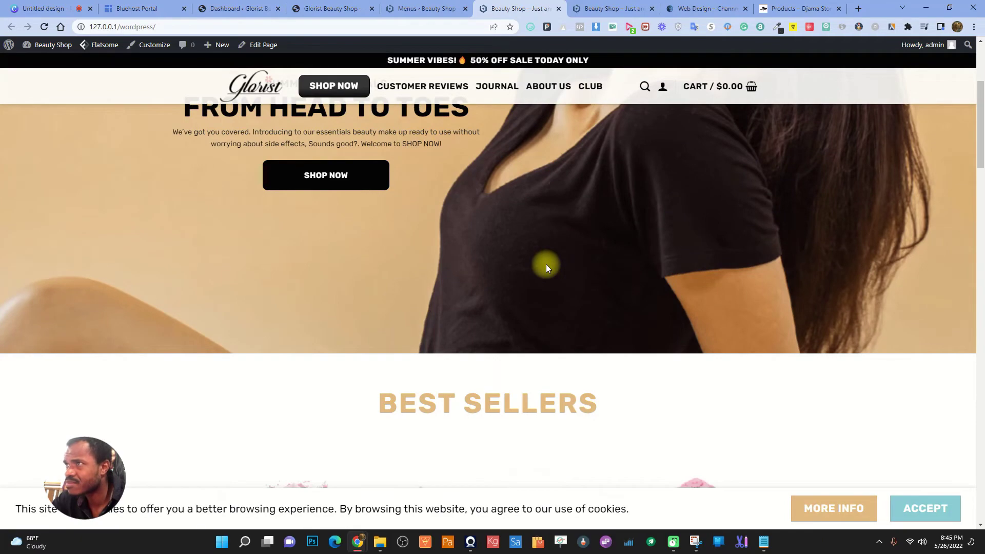
scroll(461, 251, up, 4)
scroll(436, 216, down, 4)
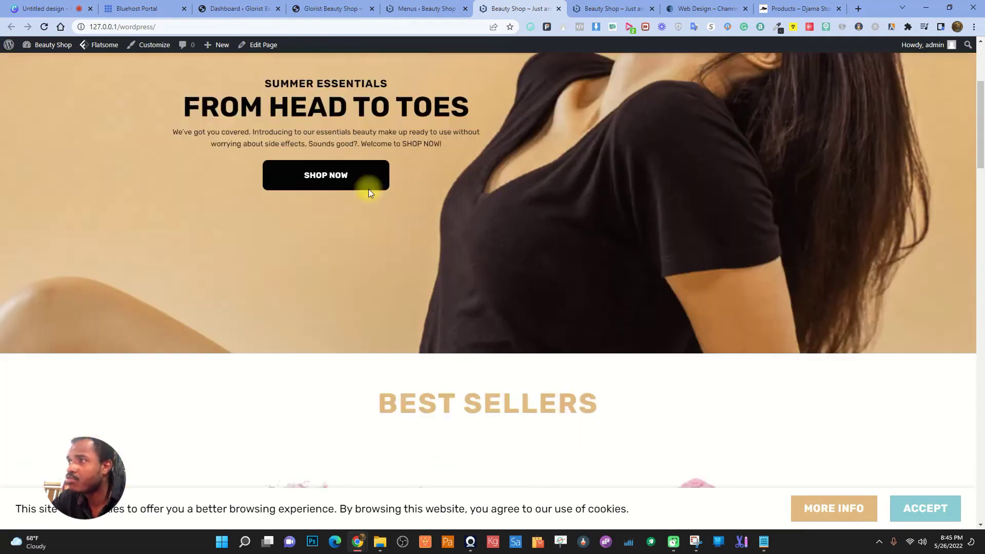
scroll(369, 191, down, 12)
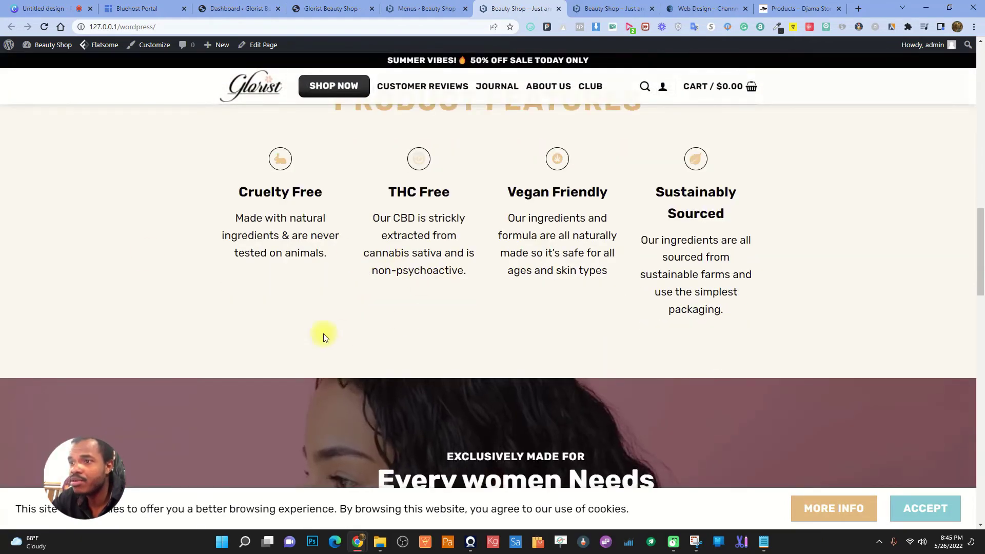
scroll(410, 334, down, 20)
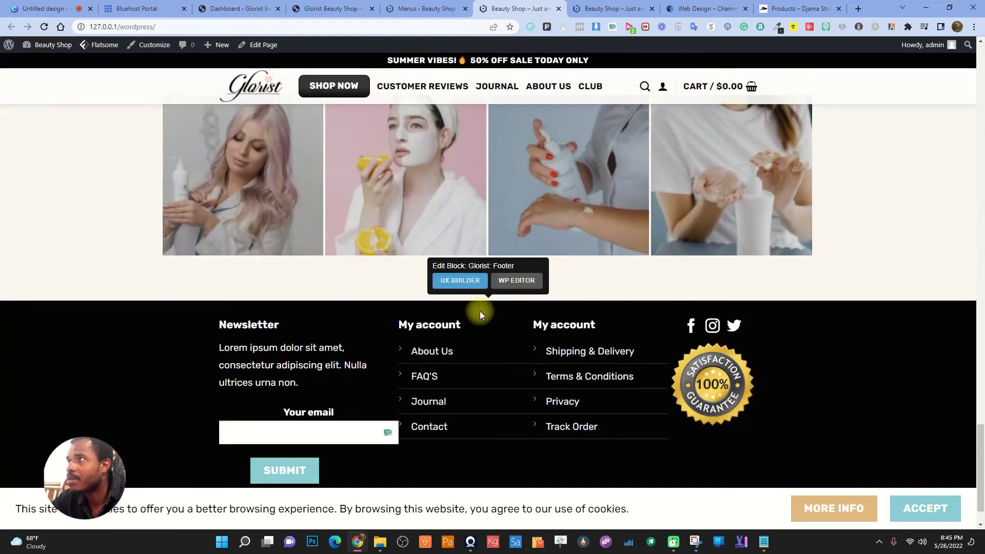
scroll(480, 314, up, 4)
click(331, 8)
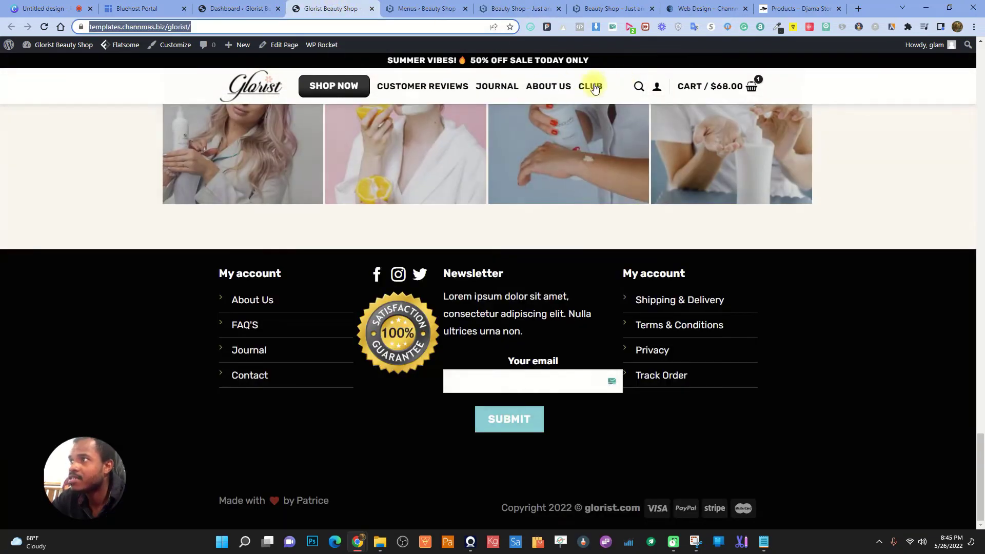
click(453, 5)
click(516, 5)
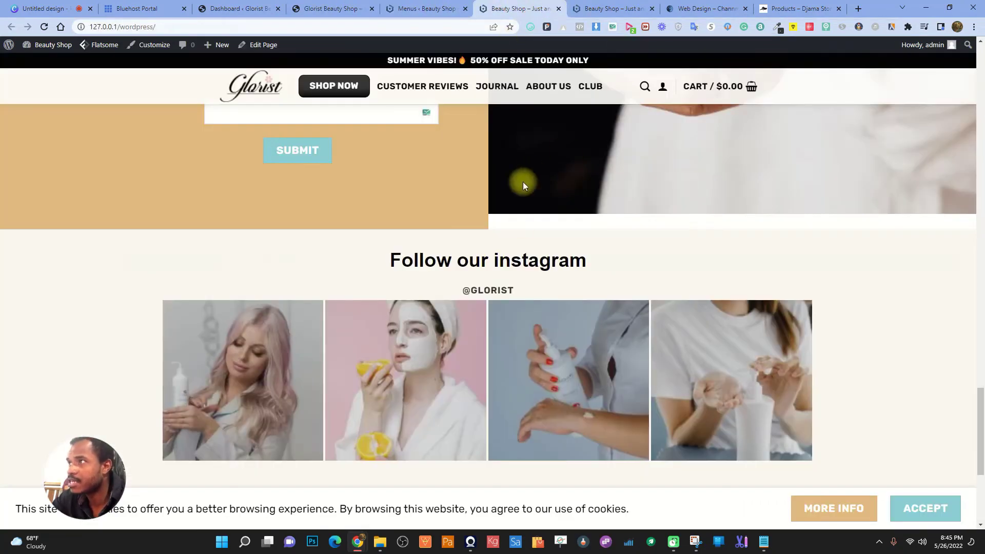
scroll(521, 224, up, 15)
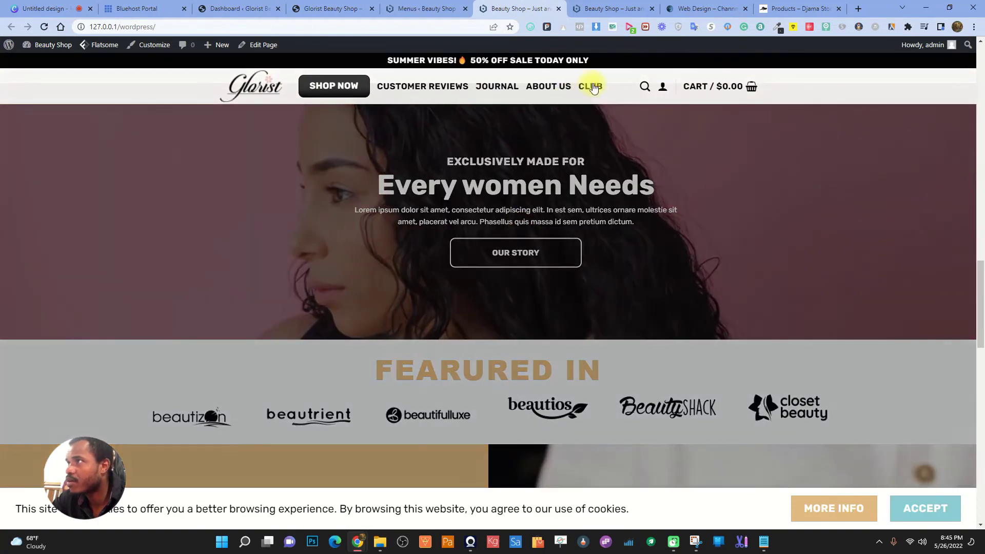
Test the site's header navigation by opening the Club page and the Journal page
click(593, 87)
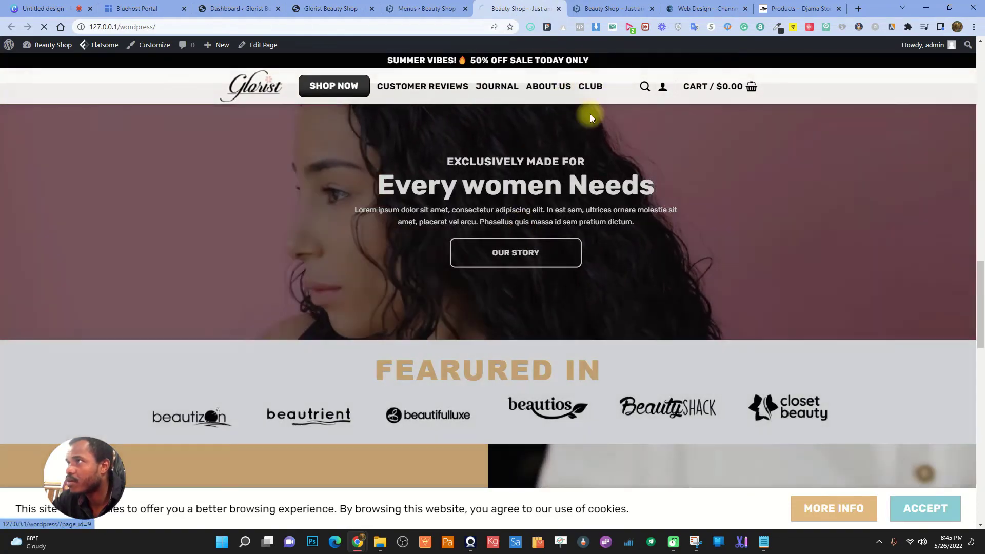
scroll(453, 266, down, 5)
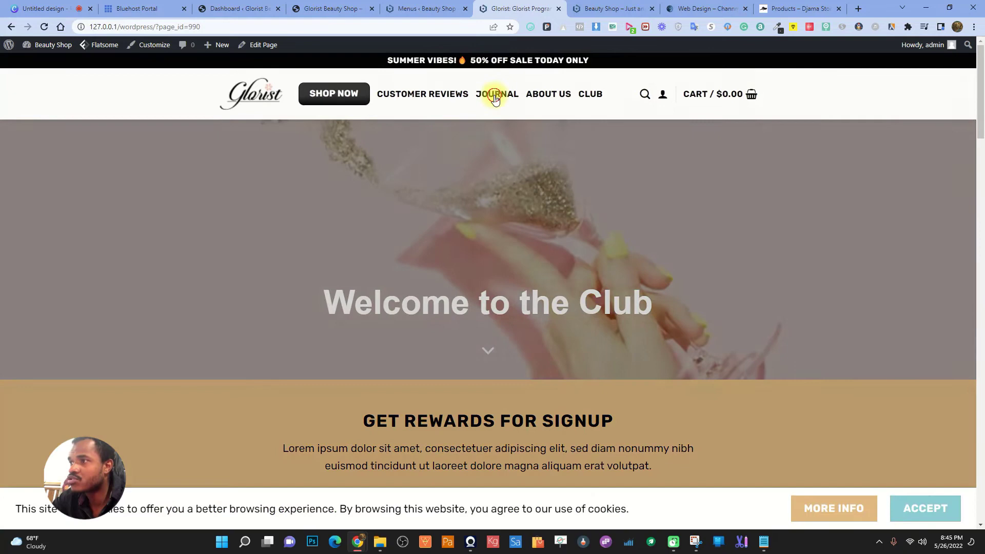
click(495, 98)
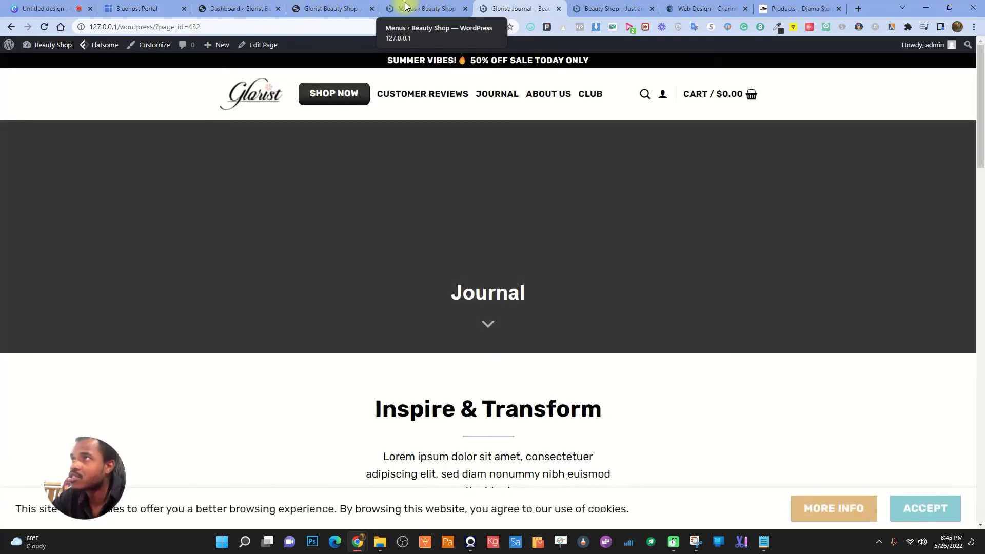
Follow the header's Shop Now link to the products page and examine the first product's page layout
click(344, 86)
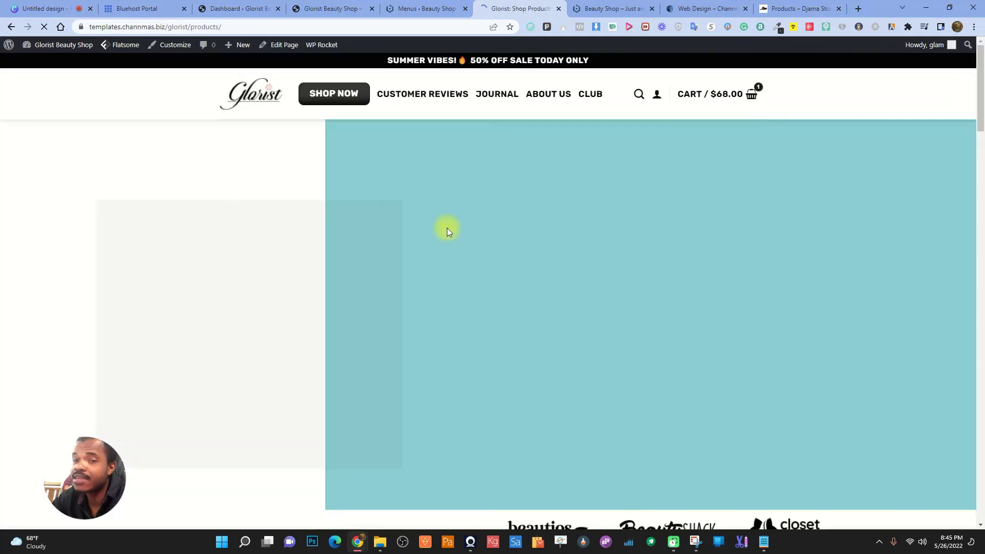
scroll(459, 246, down, 10)
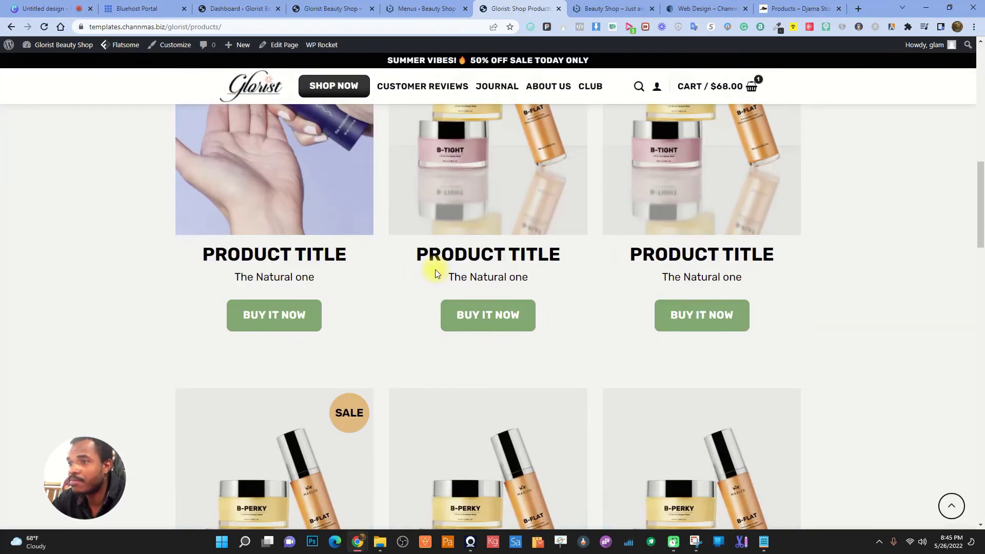
click(276, 316)
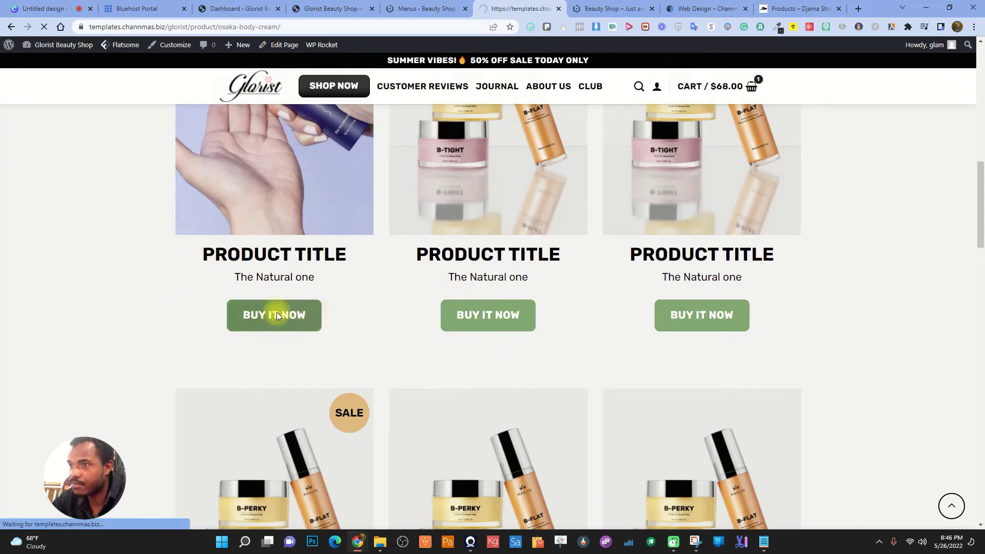
scroll(615, 221, down, 4)
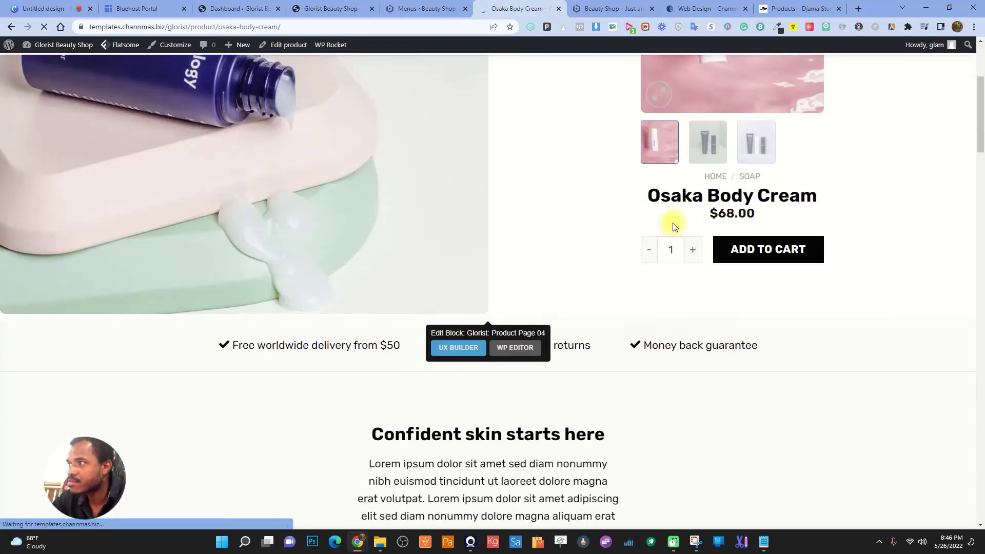
scroll(647, 229, down, 5)
scroll(535, 221, up, 9)
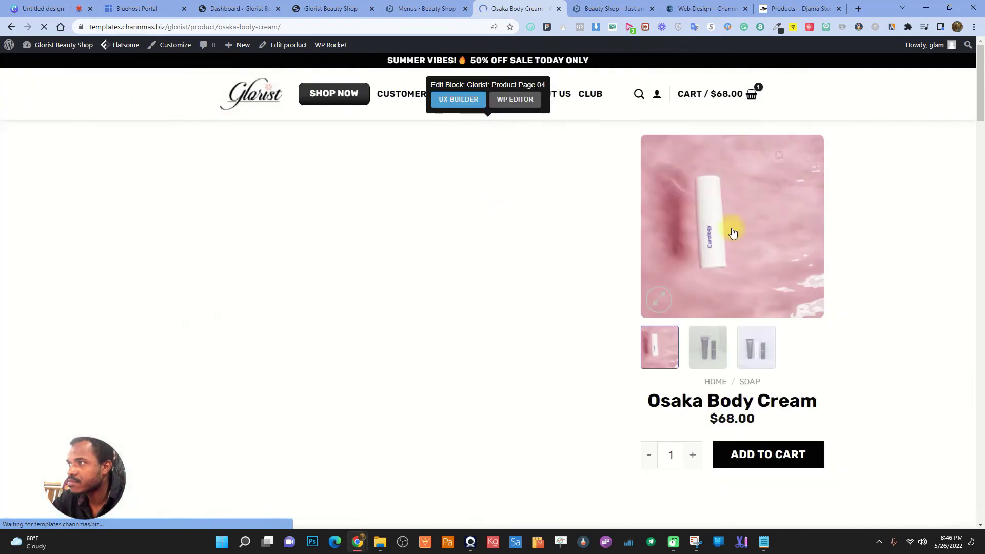
scroll(444, 246, down, 15)
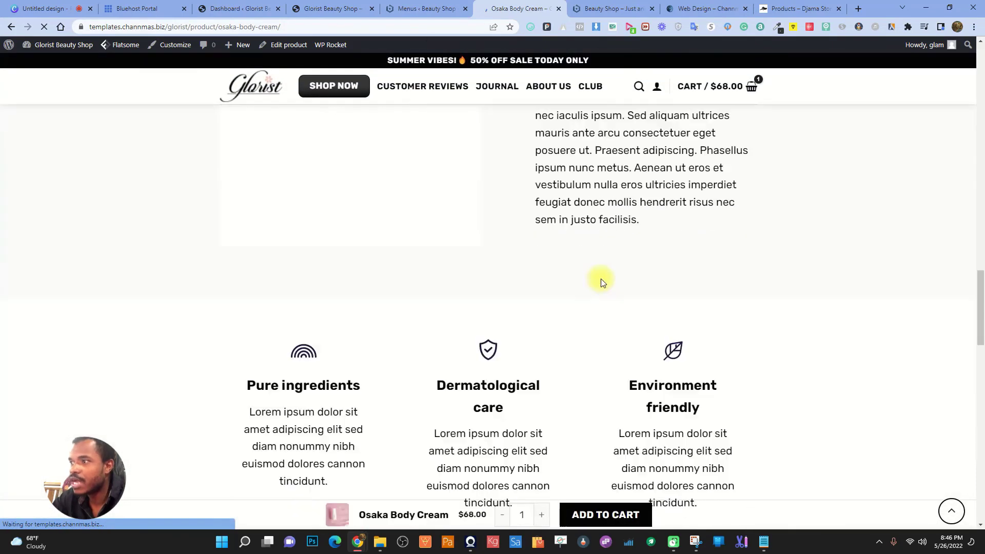
scroll(595, 282, down, 6)
scroll(600, 280, up, 7)
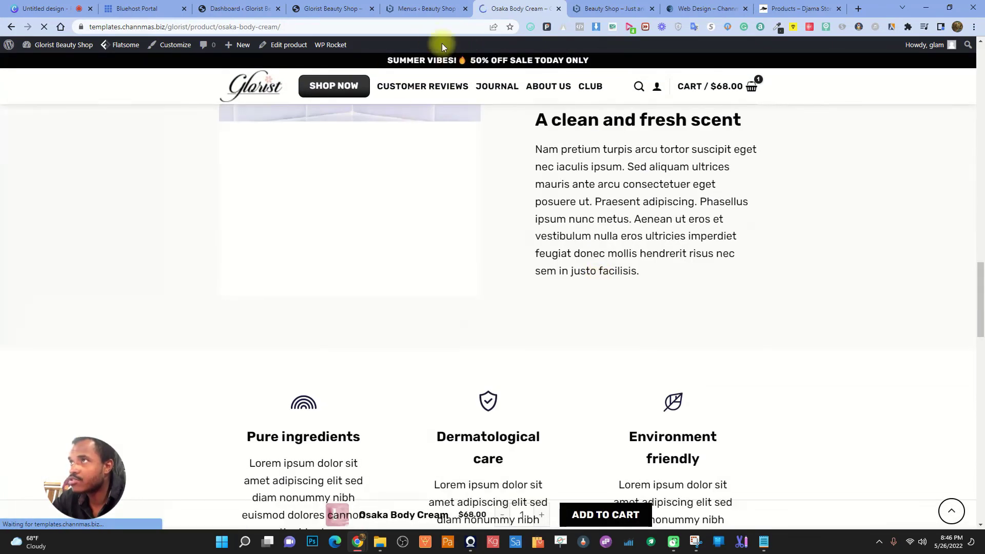
Look over the opening banner and Best Sellers heading on the Glorist template's front page
click(436, 7)
click(534, 8)
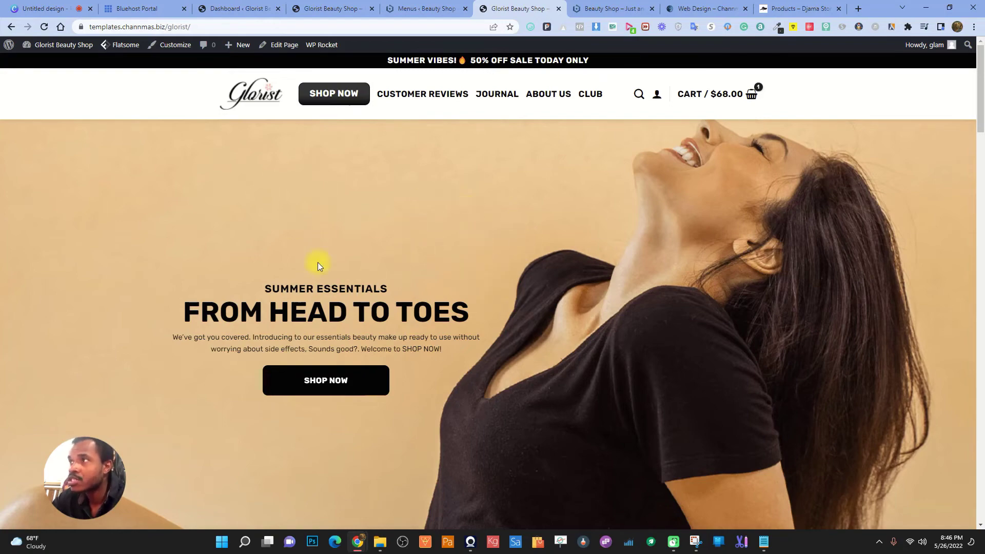
scroll(318, 262, down, 3)
scroll(402, 259, up, 3)
scroll(560, 235, down, 4)
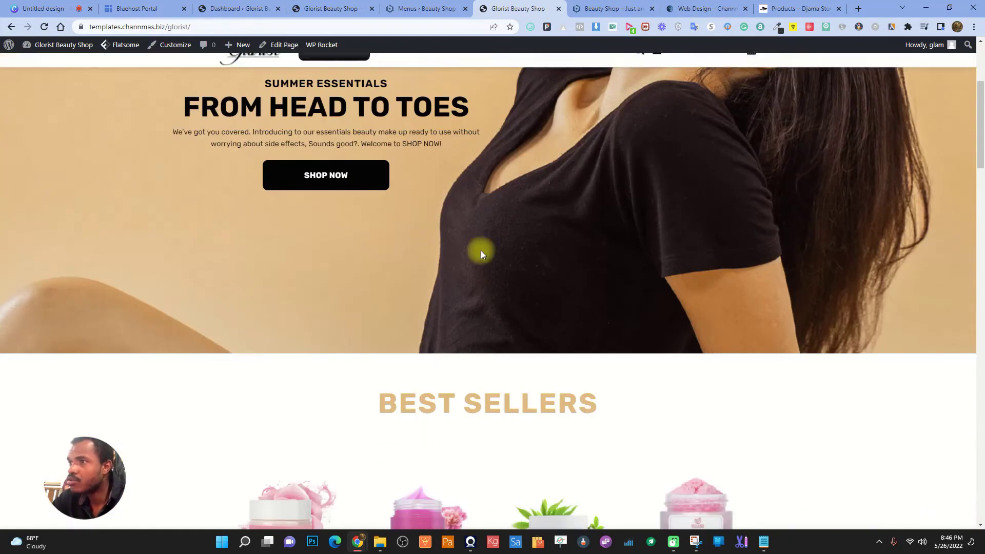
scroll(481, 254, up, 4)
Go back to the menu editor, view the Beauty Shop front page in a new tab and close that tab
click(420, 8)
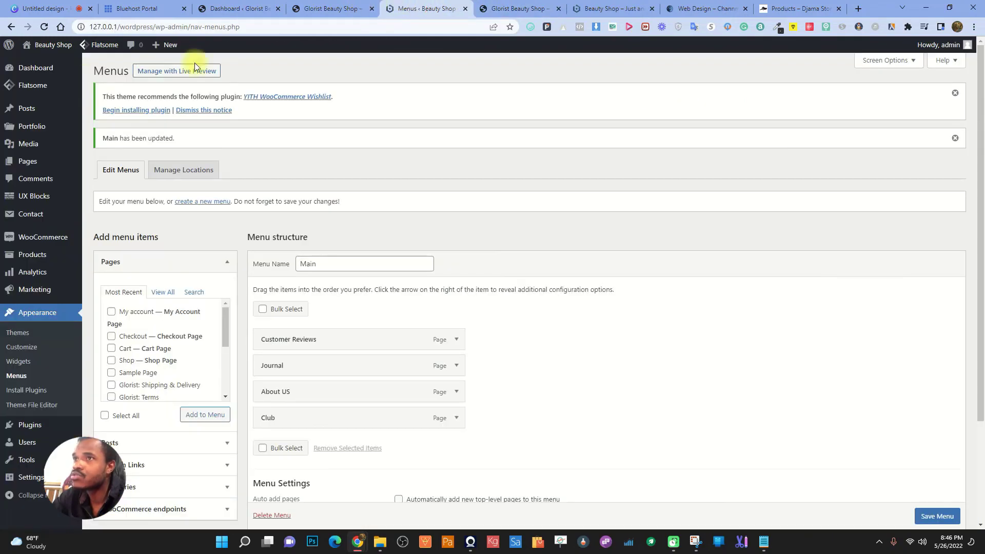
right_click(43, 61)
click(77, 67)
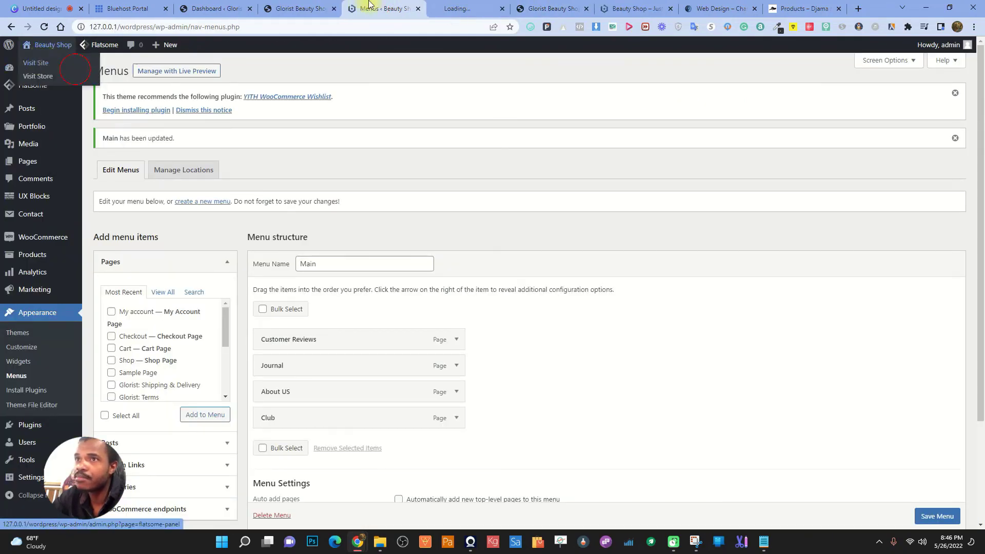
click(488, 9)
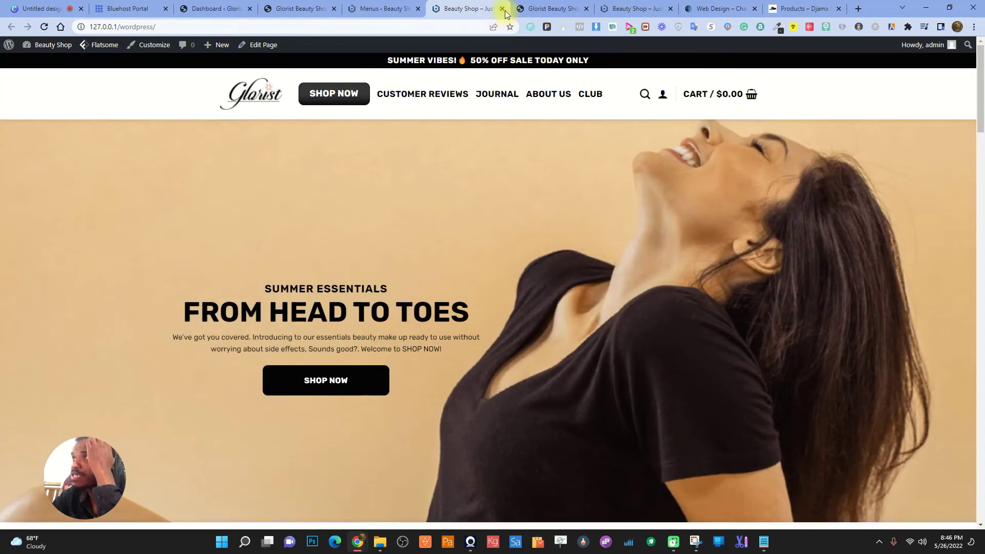
click(502, 8)
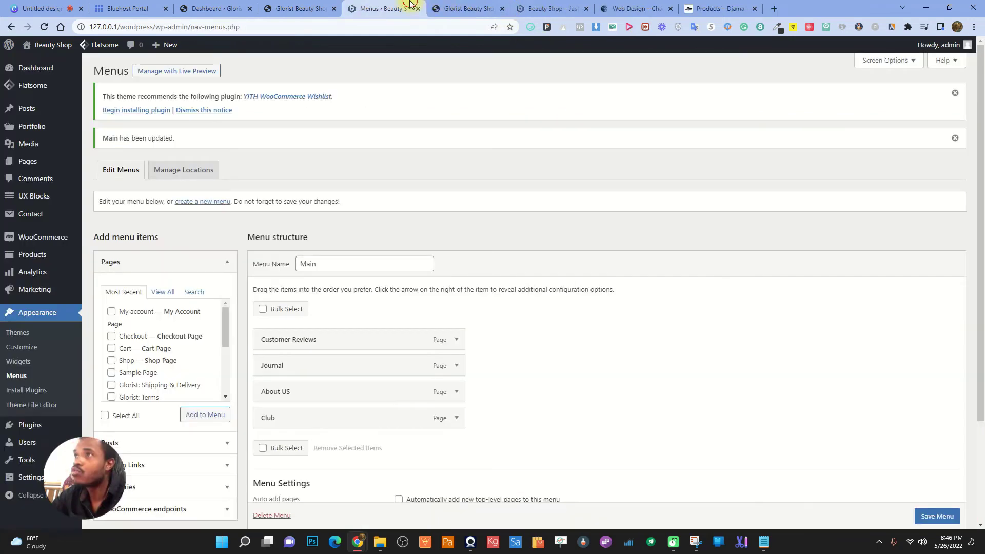
Open the Beauty Shop site's list of all pages and look through the Glorist pages
click(31, 161)
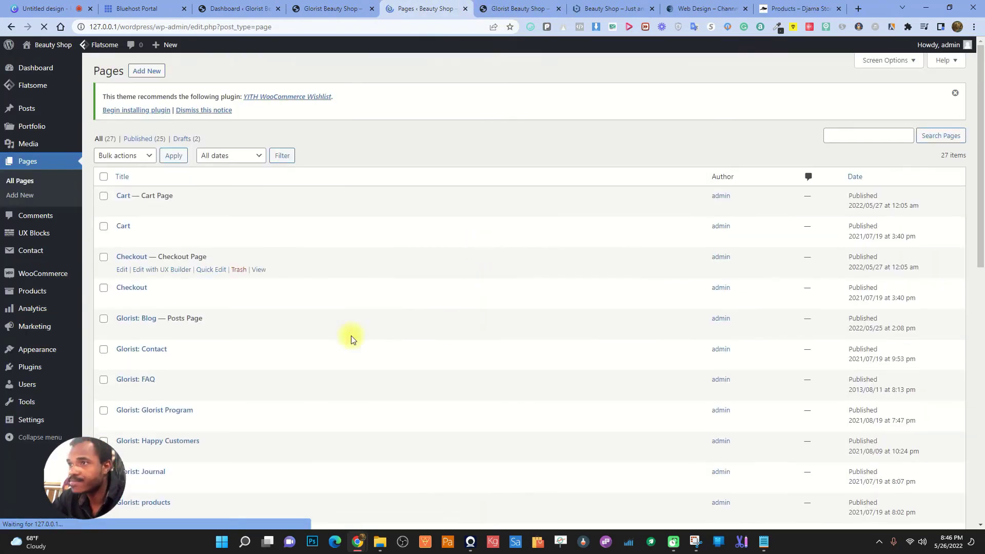
scroll(174, 266, down, 5)
scroll(218, 290, down, 2)
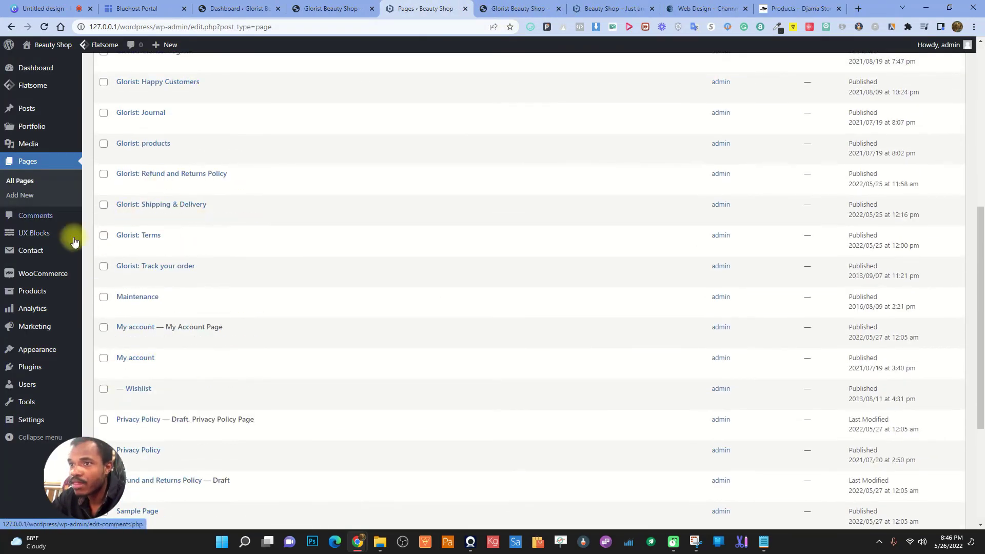
scroll(192, 233, up, 1)
scroll(191, 234, up, 5)
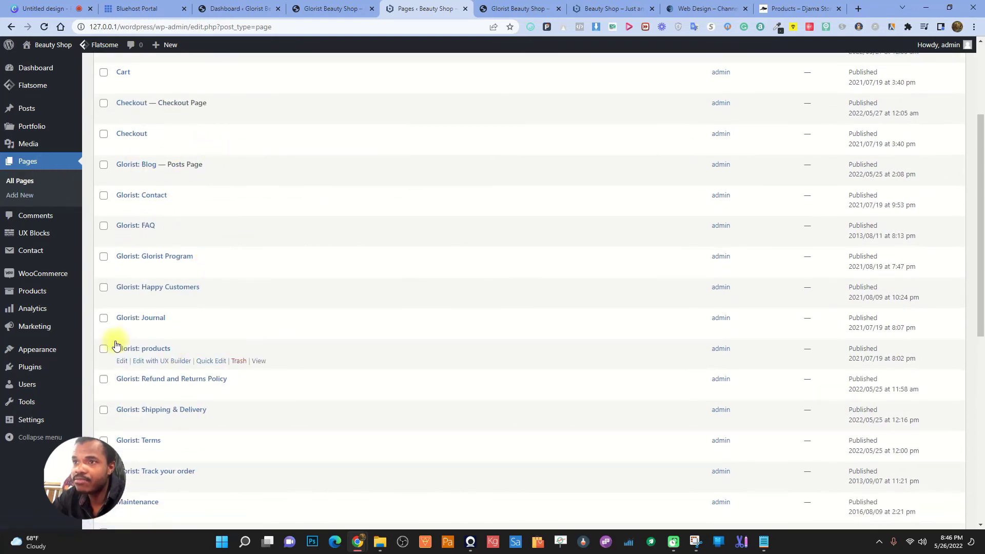